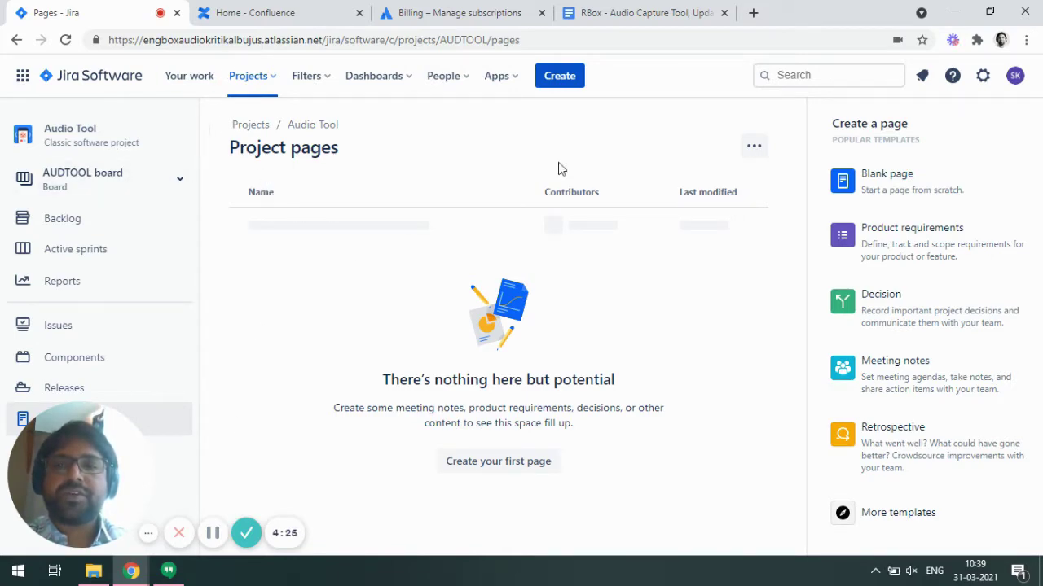
Step: Switch to Confluence and start a new page in the Audio Tool space, dismissing the quickstart and template tips
left_click(285, 12)
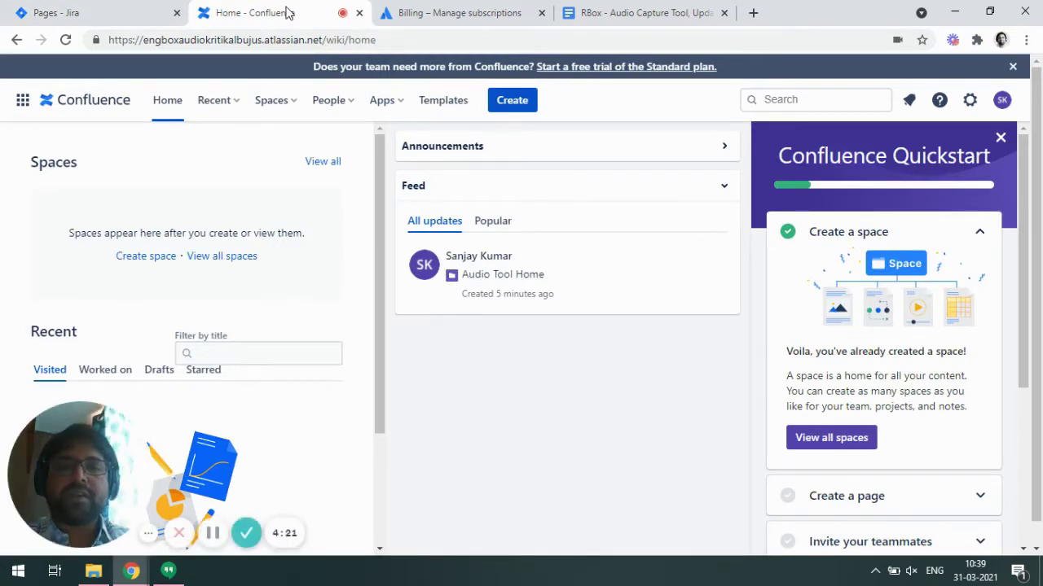
left_click(1001, 138)
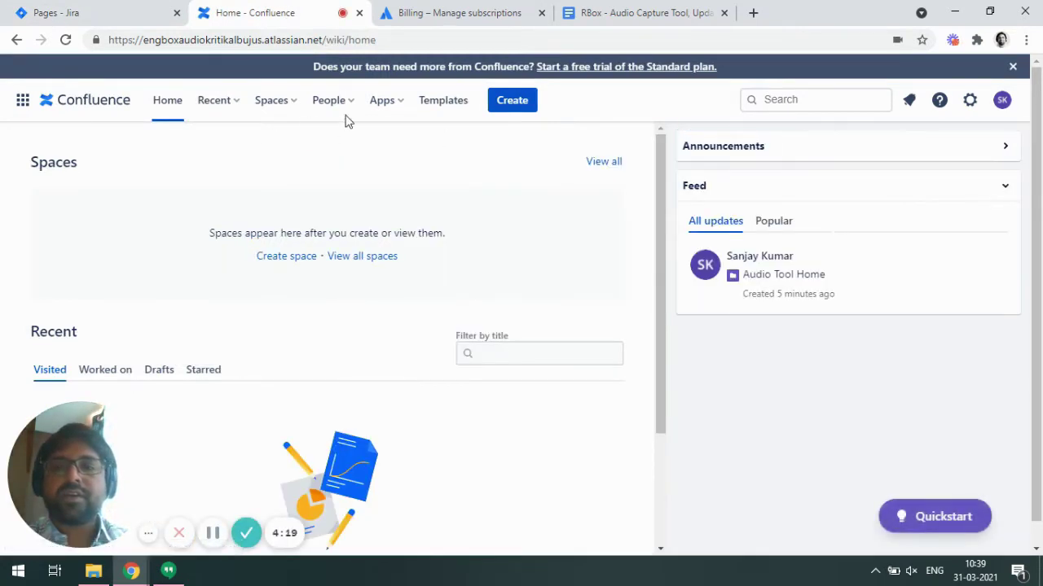
left_click(509, 101)
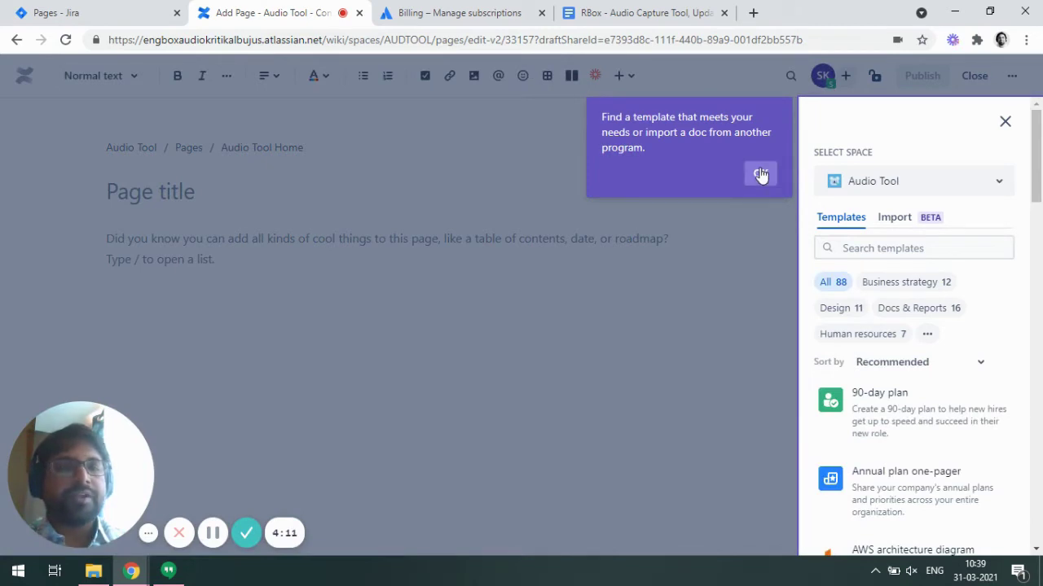
left_click(760, 175)
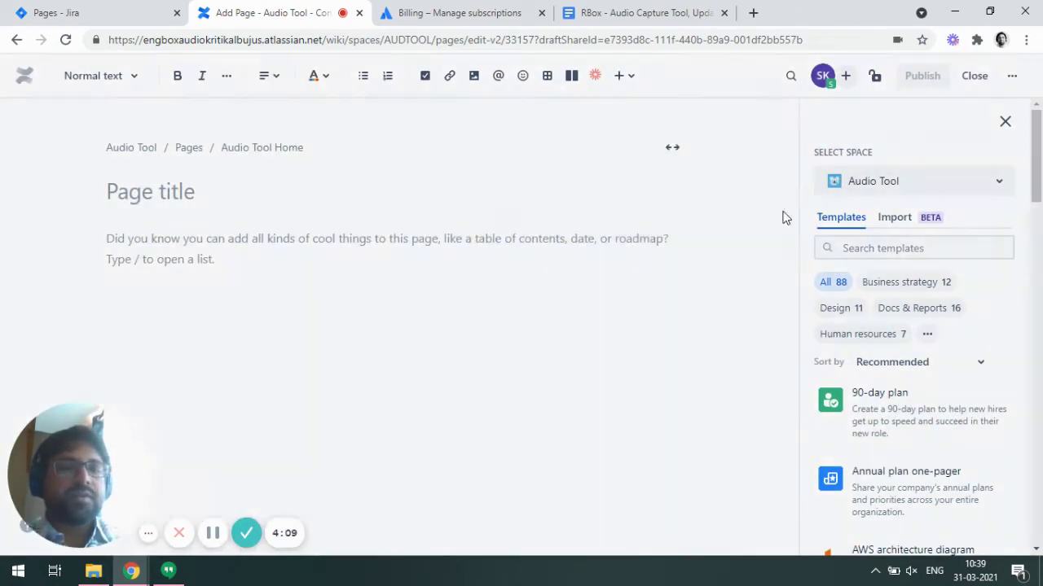
Step: Search the page templates for "Product re", apply the Product requirements template and close the template list
left_click(888, 248)
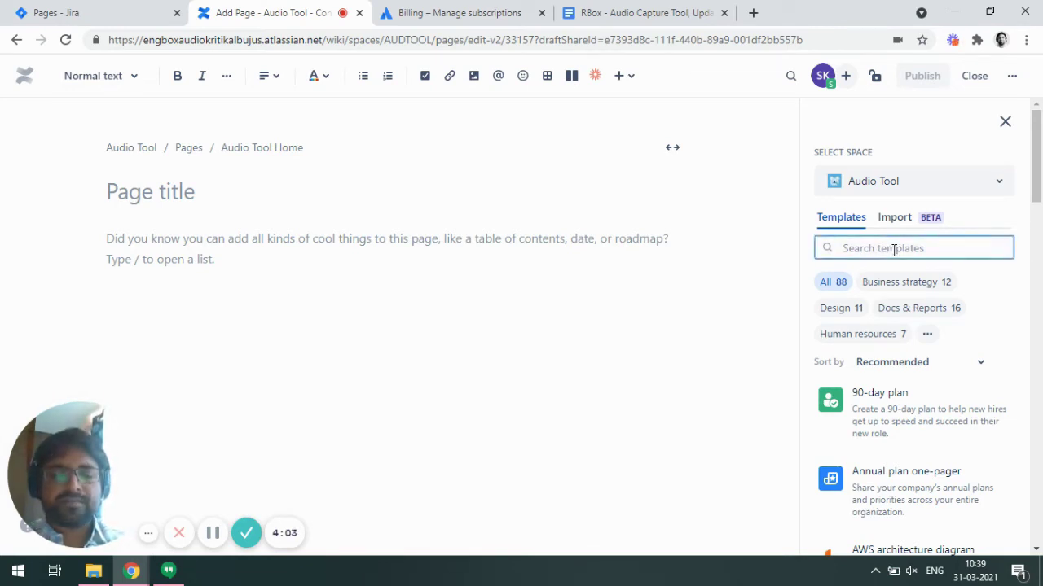
type("Product ")
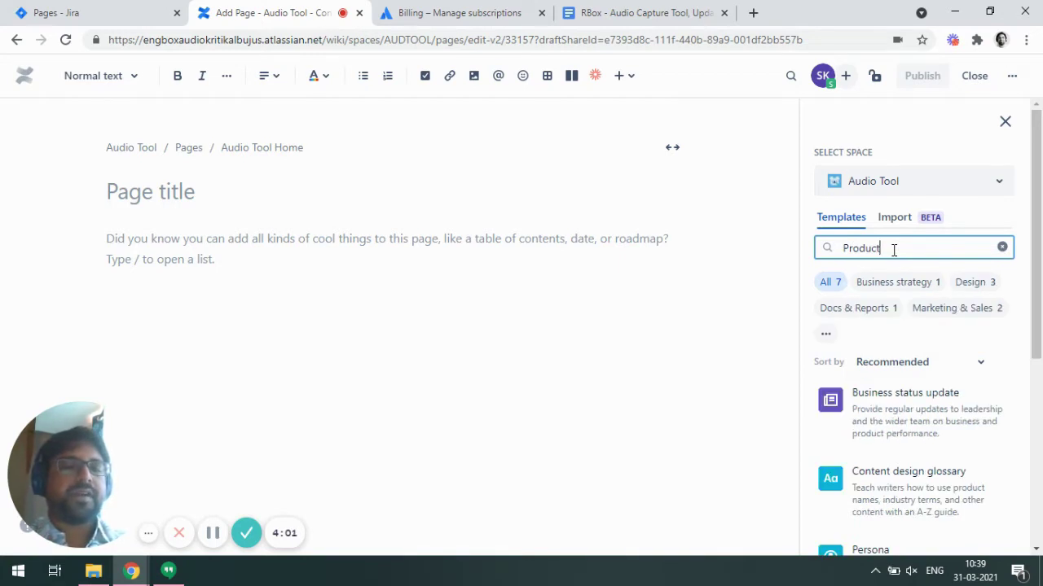
type("rqu")
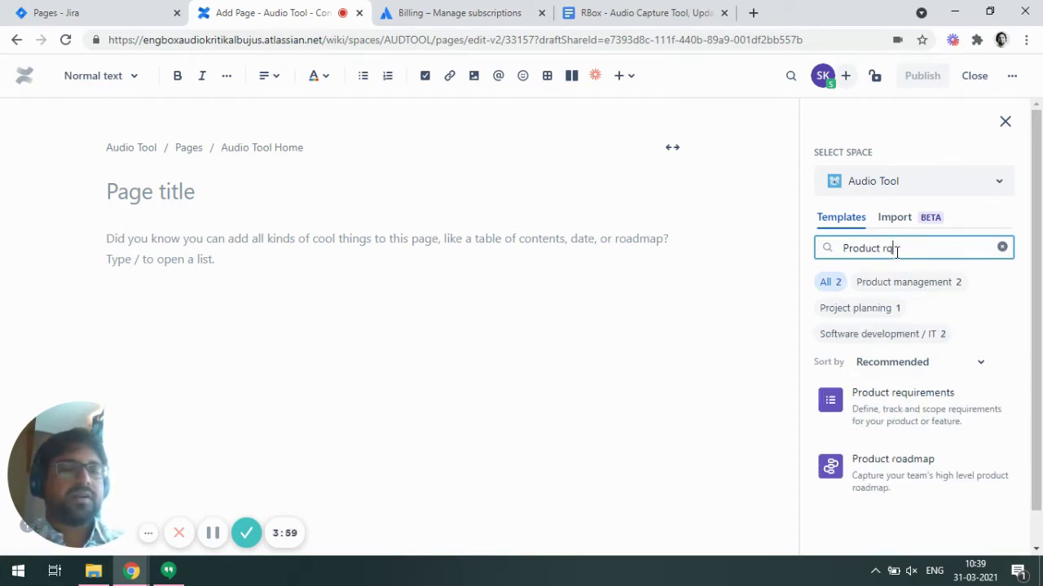
key("BackSpace")
key("BackSpace")
type("e")
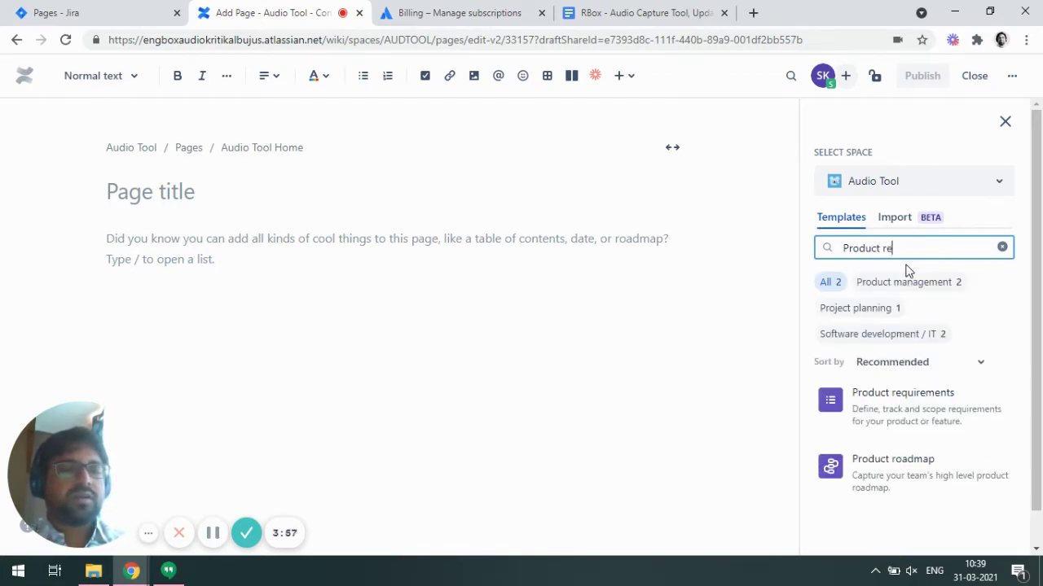
left_click(931, 390)
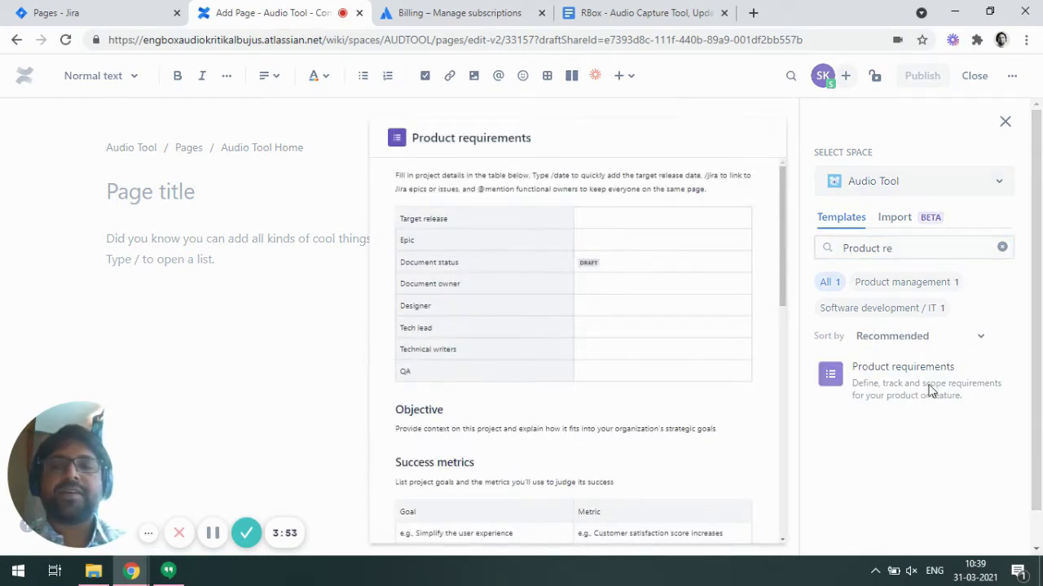
mouse_move(929, 392)
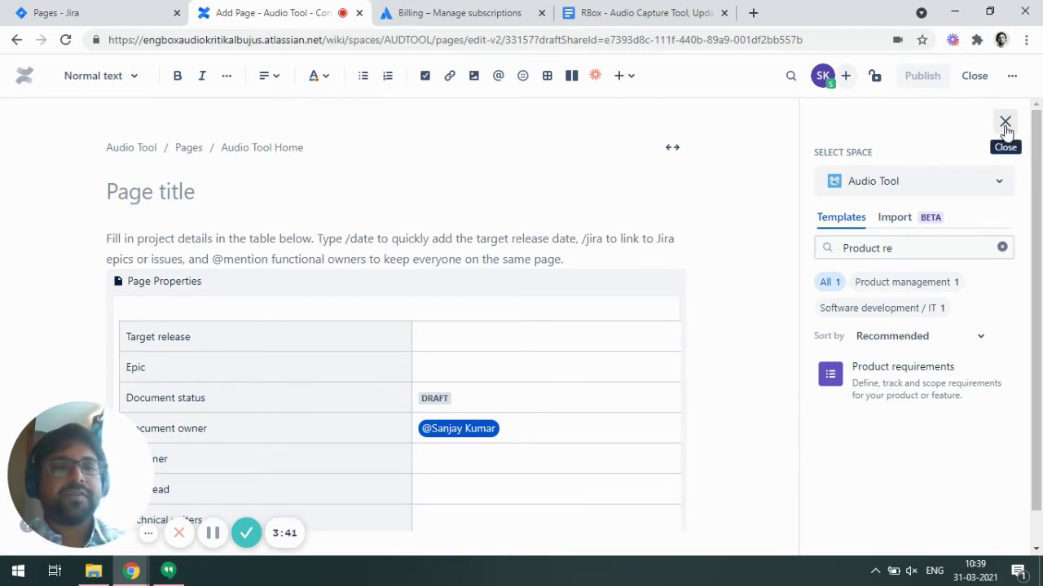
left_click(1005, 122)
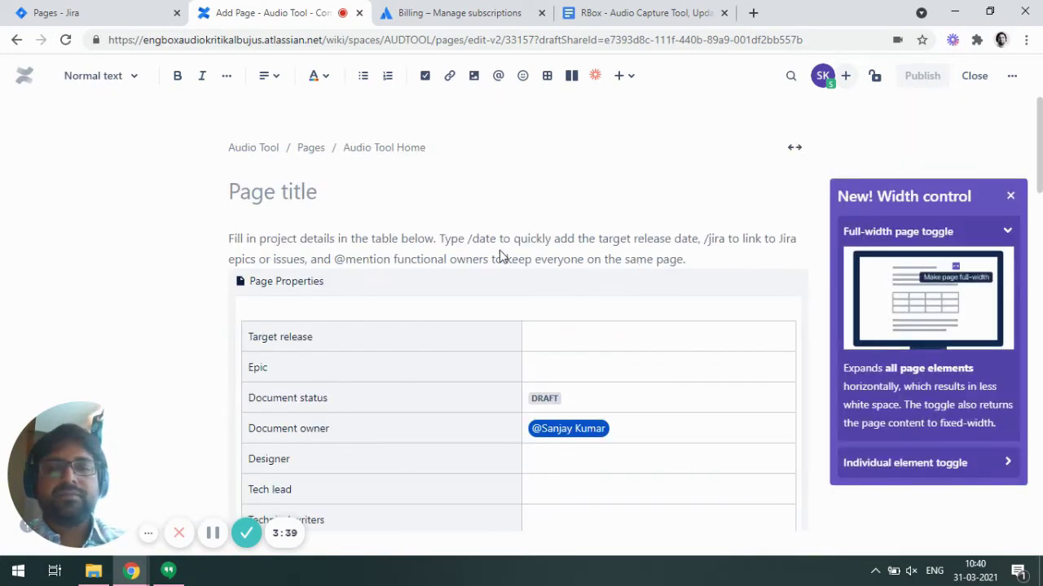
Step: Title the page "Product requirement - Enhancement" and dismiss the width control tip
left_click(303, 188)
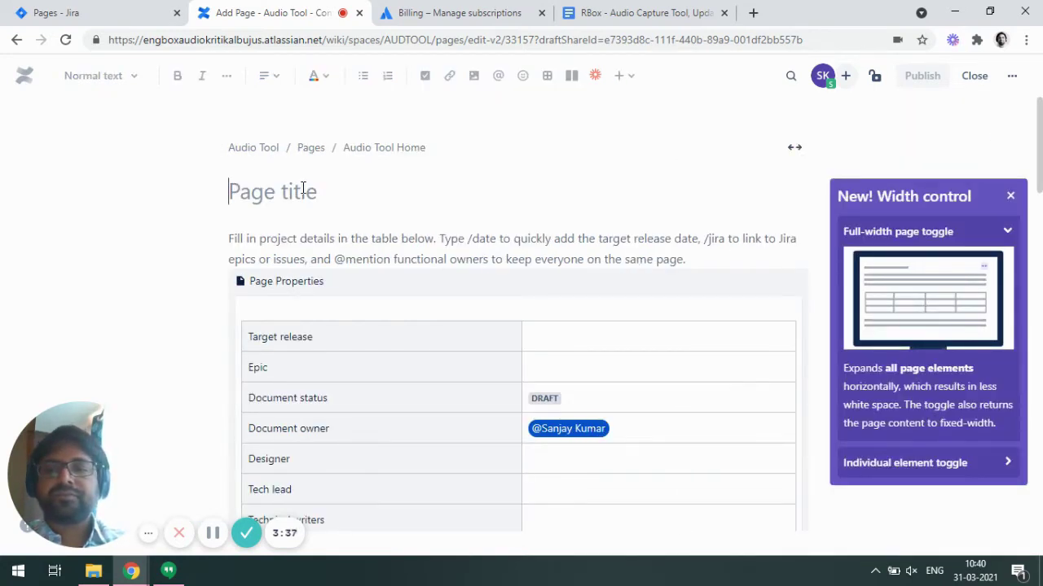
type("Product")
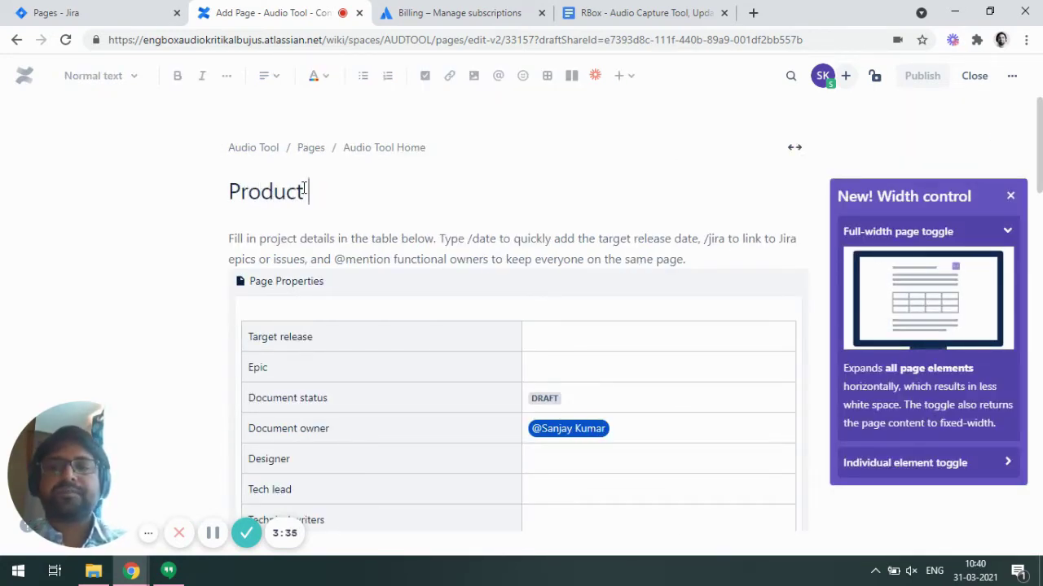
type(" requirement - ")
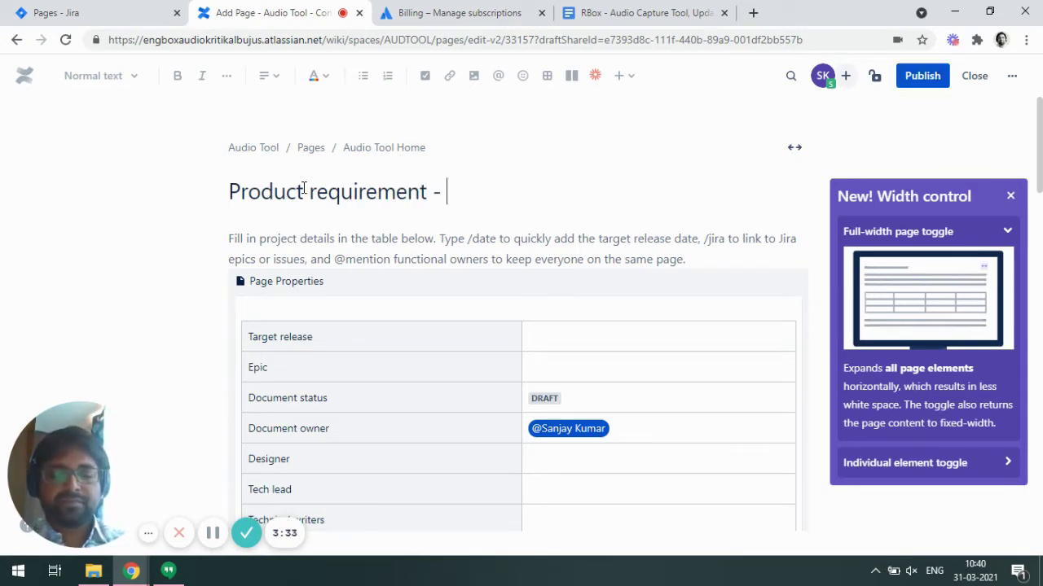
type("Enhancem")
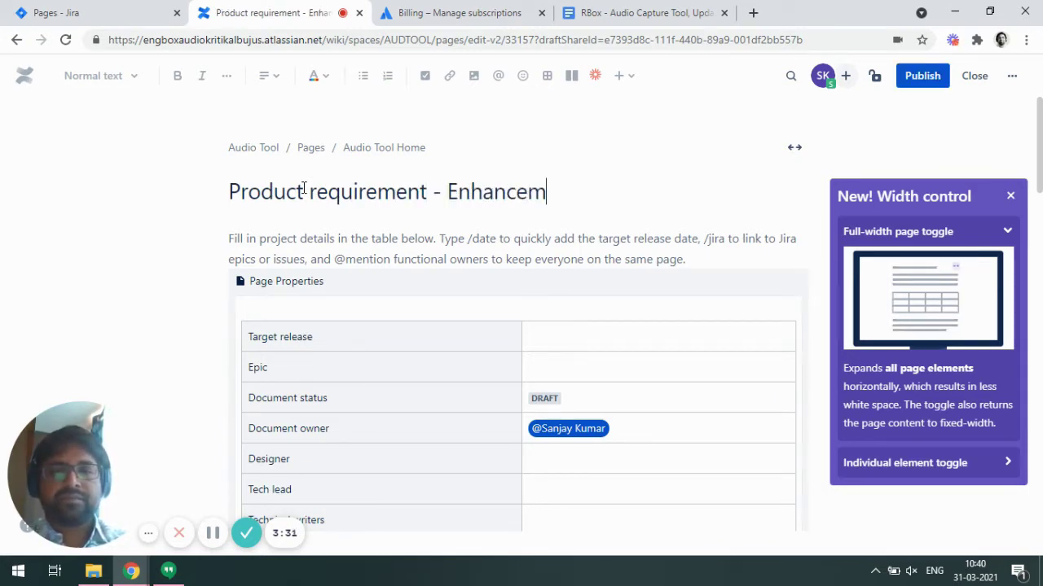
type("ent")
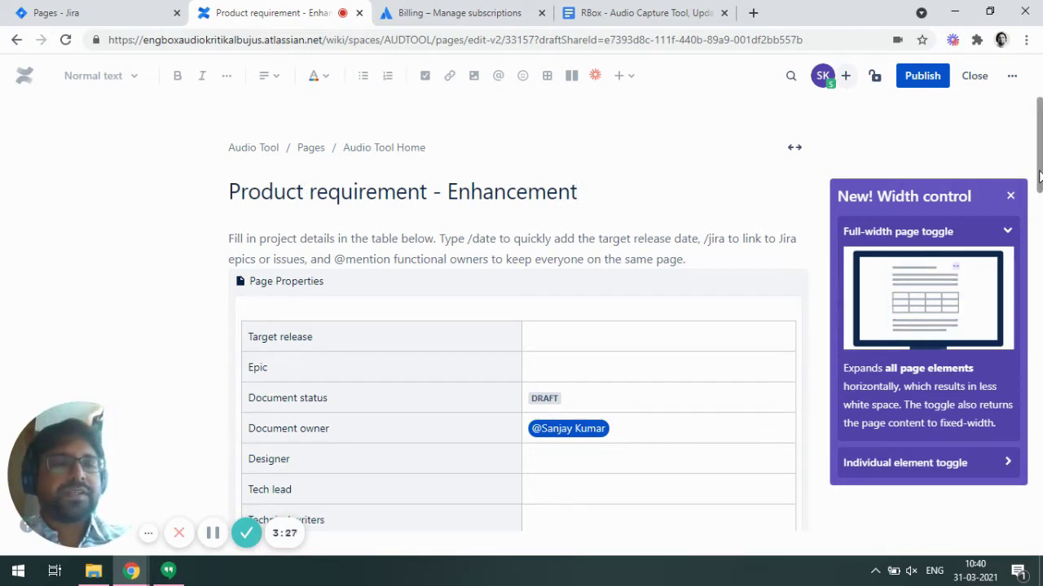
left_click_drag(1039, 175, 1040, 184)
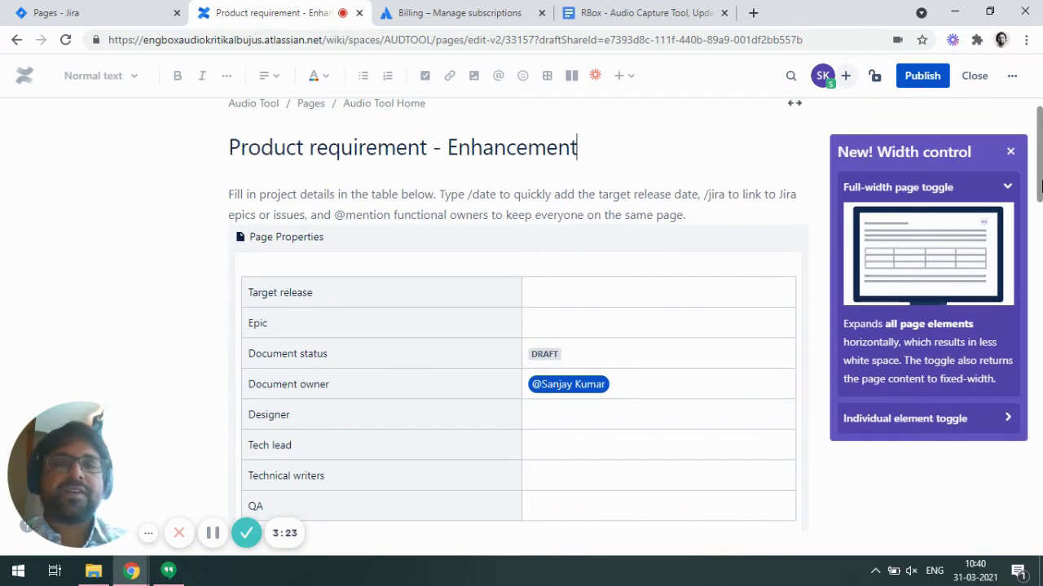
left_click(1010, 153)
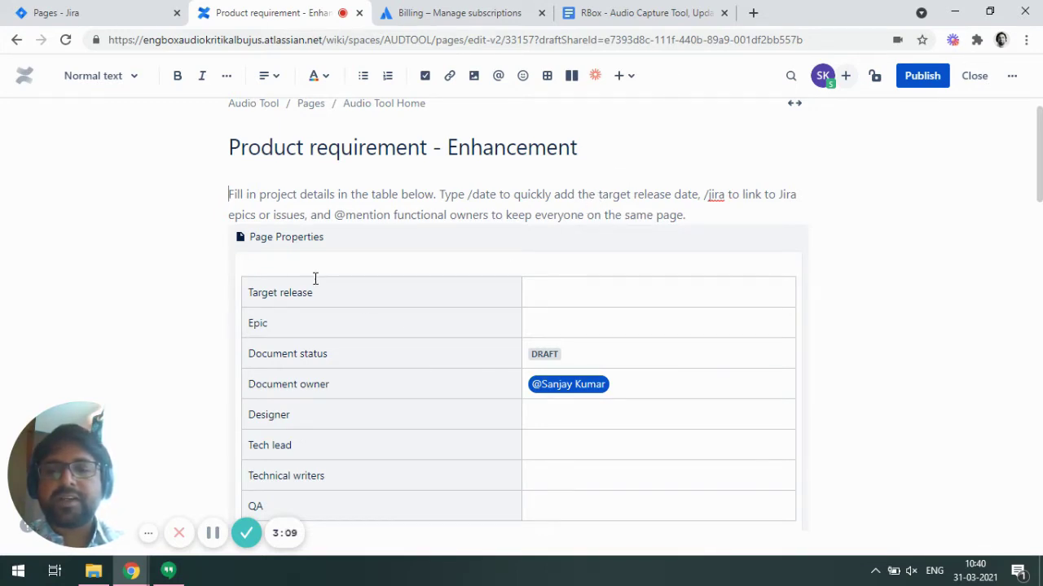
Step: Examine the Page Properties table's rows, from target release and epic to document owner, designer, tech lead and technical writers
left_click(355, 298)
scroll(547, 318, "down", 2)
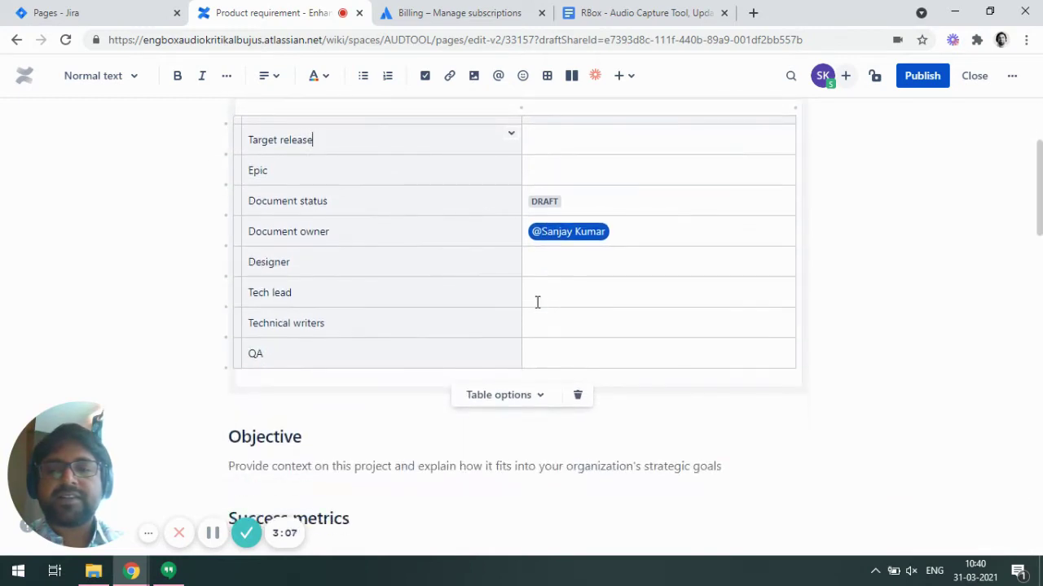
left_click(547, 171)
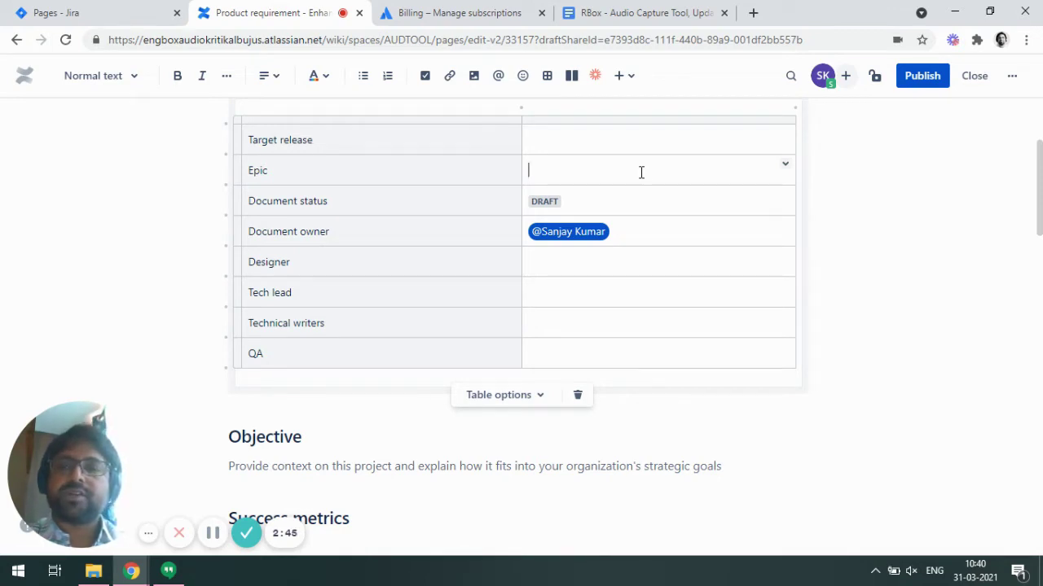
left_click(407, 237)
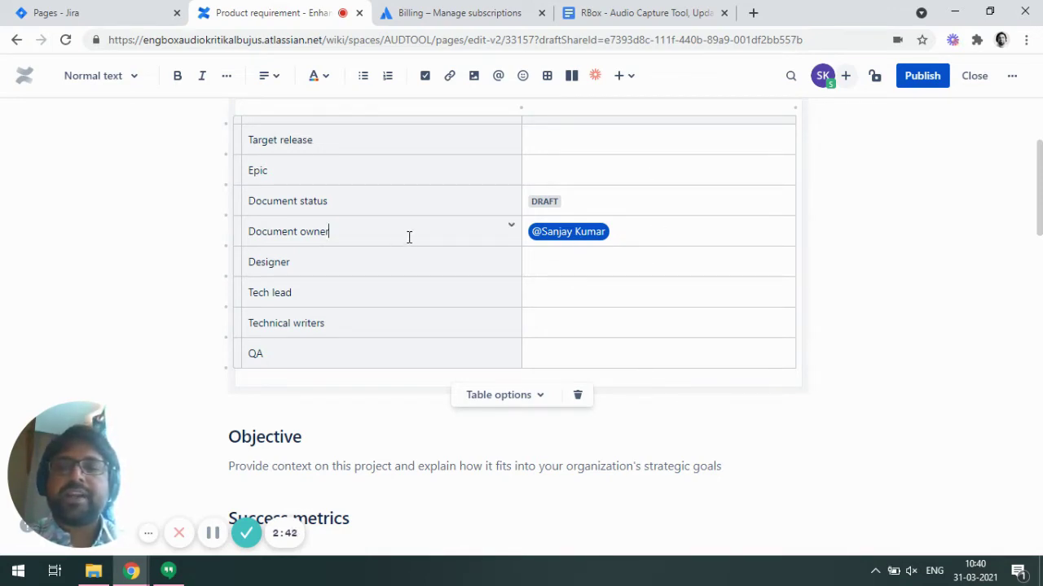
left_click(662, 228)
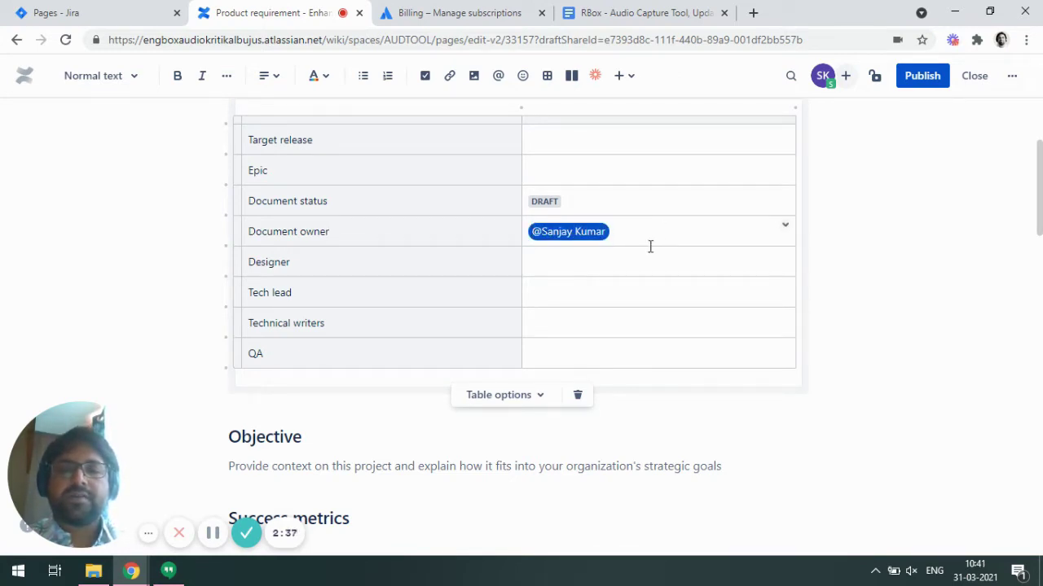
left_click(560, 268)
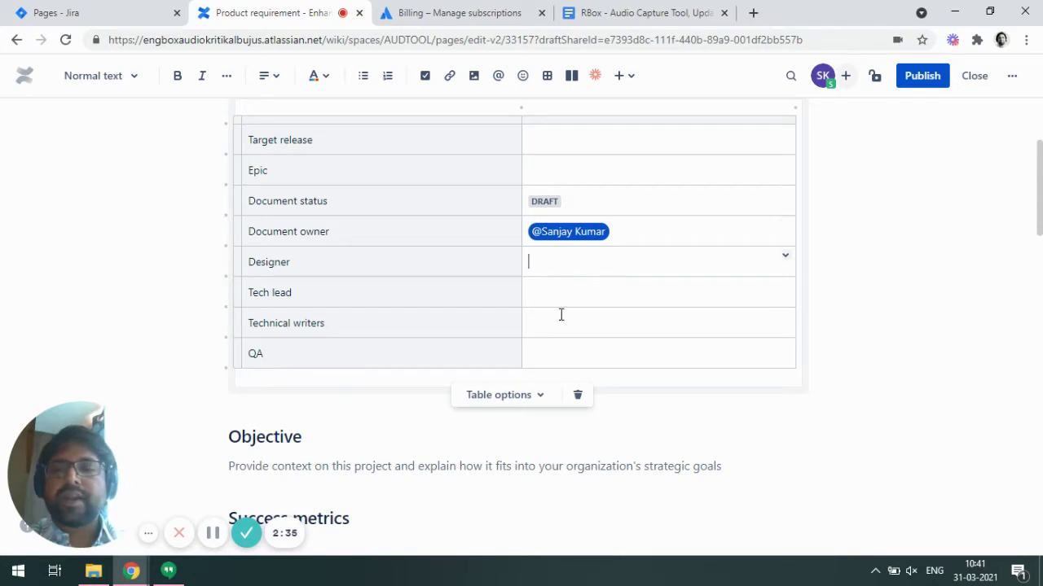
scroll(562, 315, "down", 1)
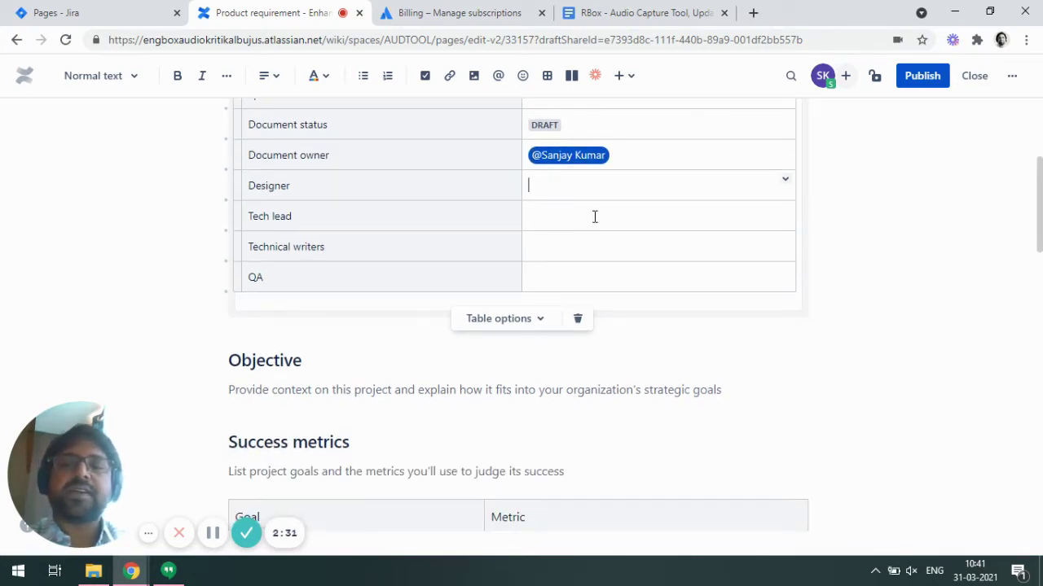
left_click(593, 217)
left_click(593, 243)
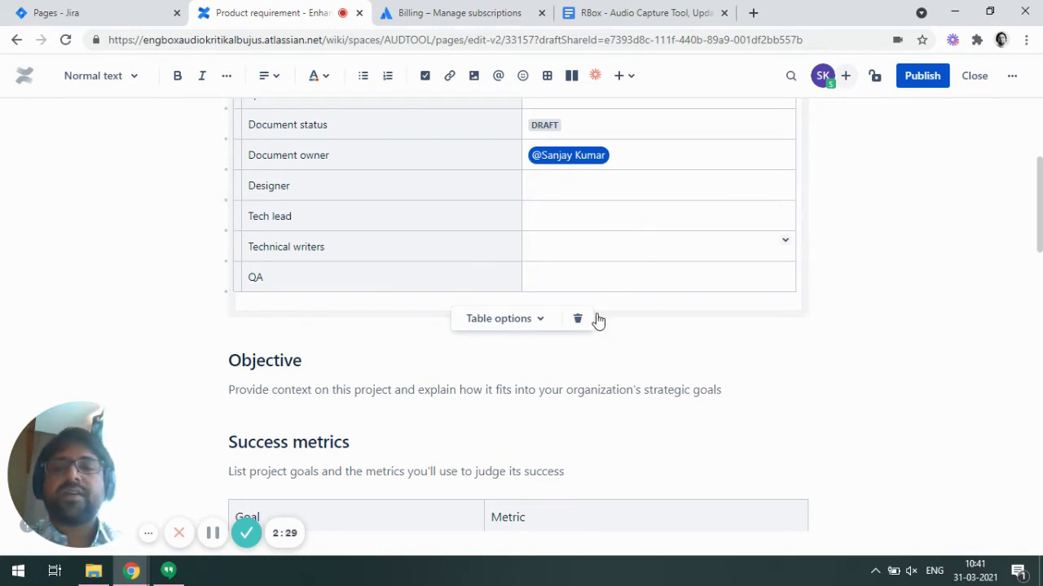
Step: Review the template's Objective, Success metrics, Assumptions, Milestones, Requirements, and User interaction and design sections
scroll(599, 321, "down", 2)
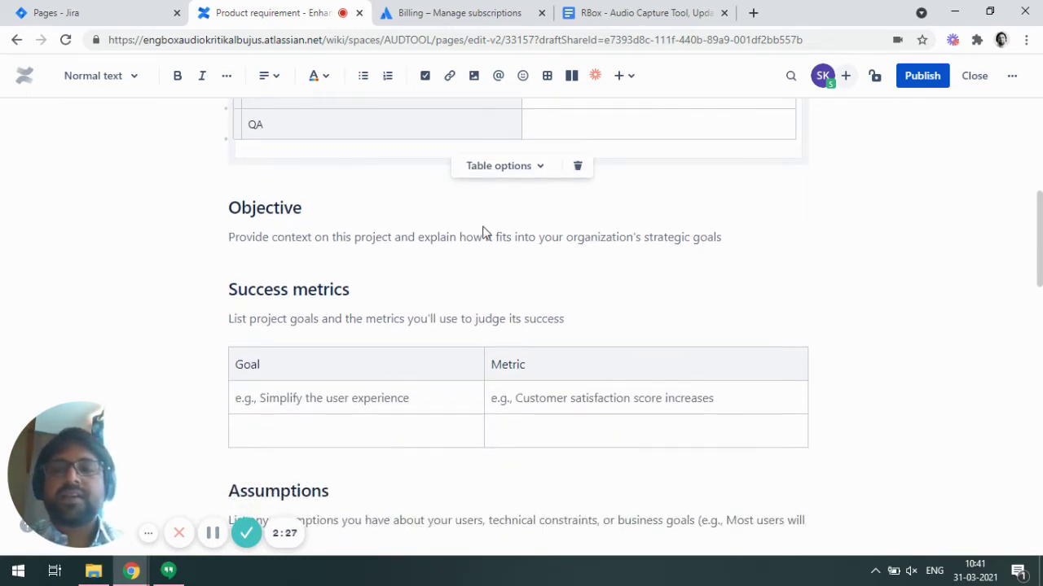
left_click(299, 237)
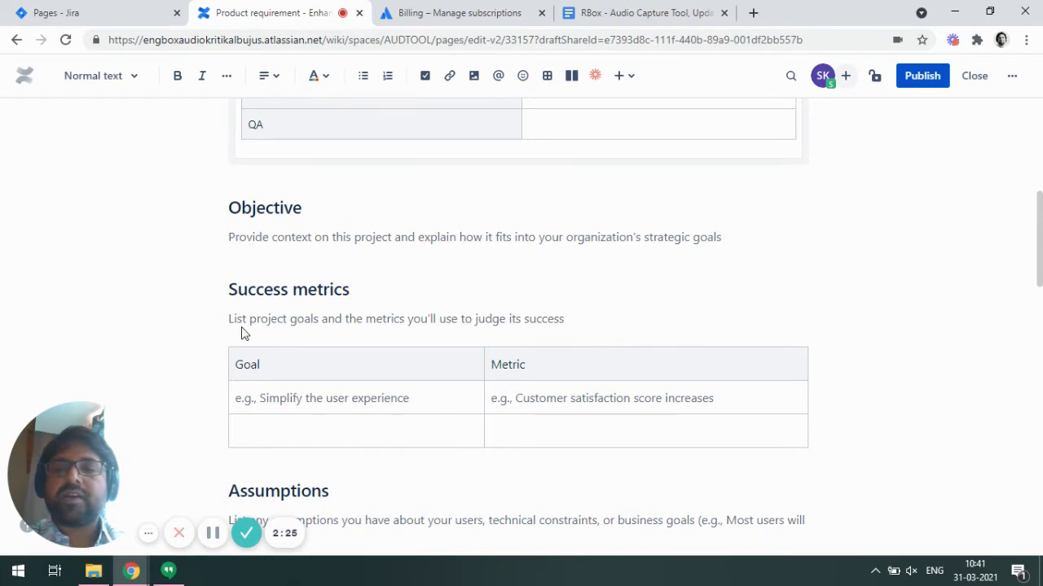
left_click(560, 321)
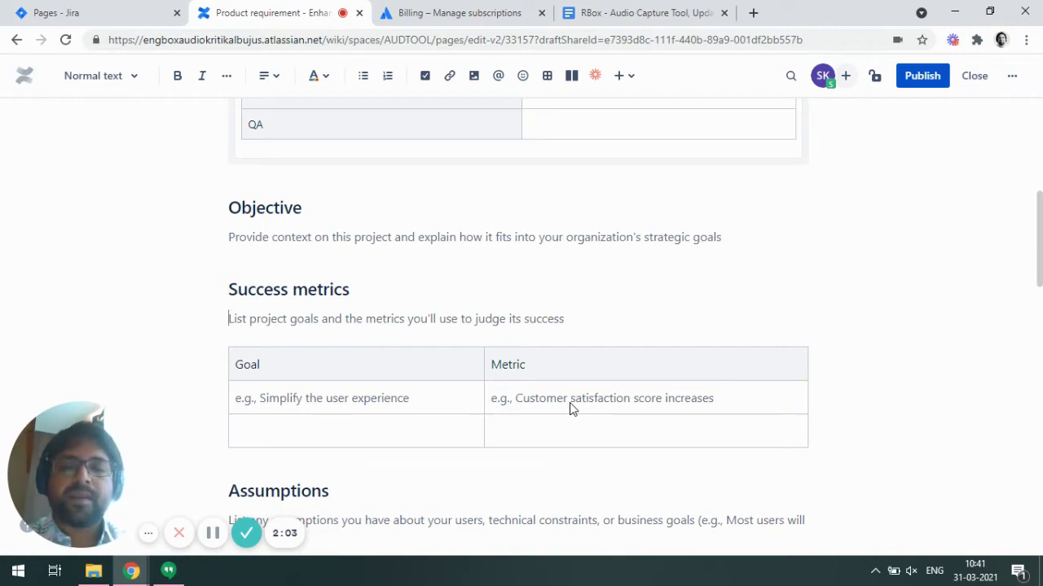
scroll(573, 403, "down", 3)
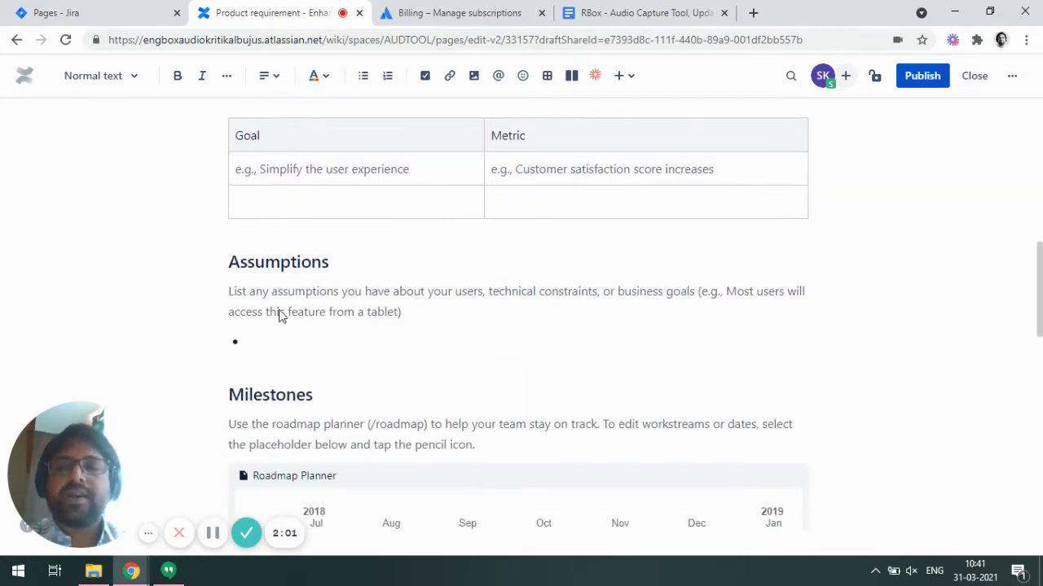
left_click(280, 294)
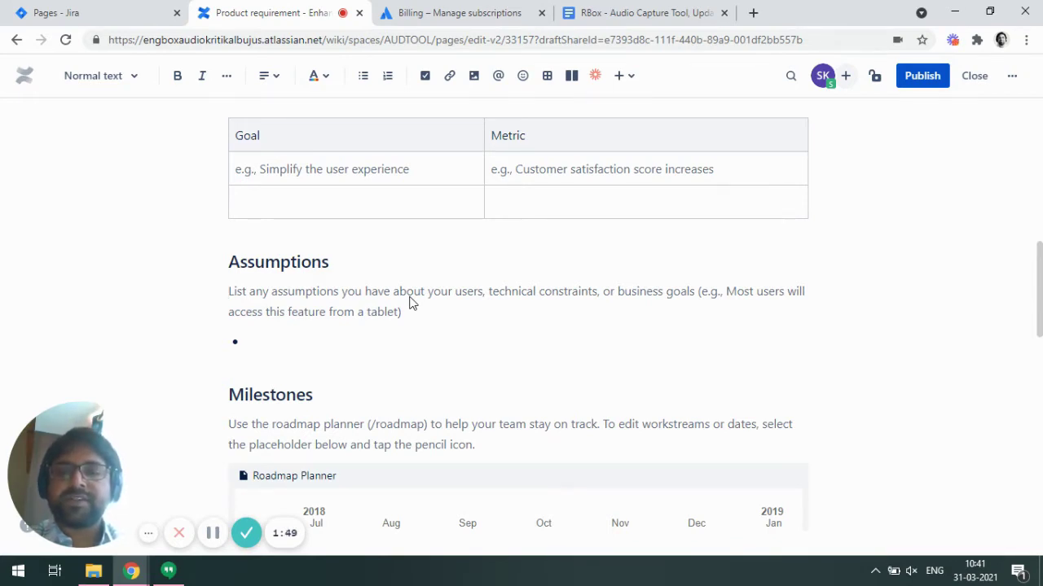
scroll(426, 295, "down", 2)
scroll(460, 309, "down", 2)
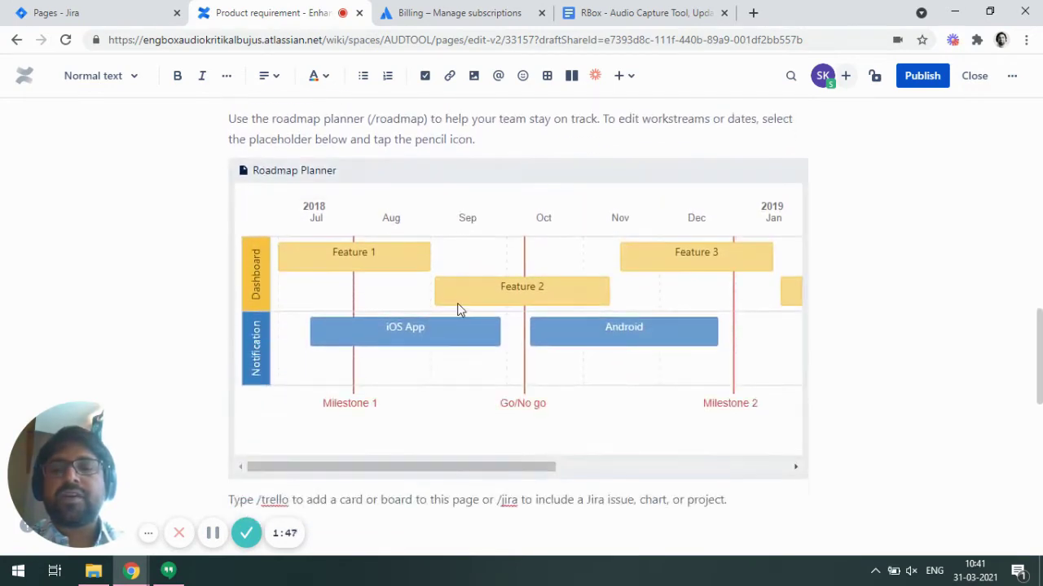
scroll(465, 303, "up", 1)
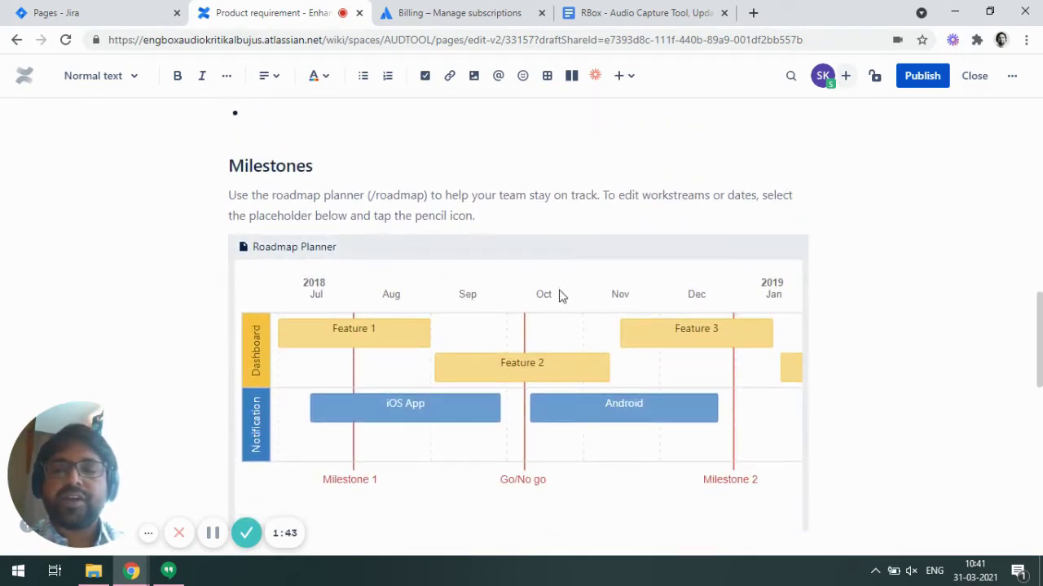
scroll(570, 303, "down", 2)
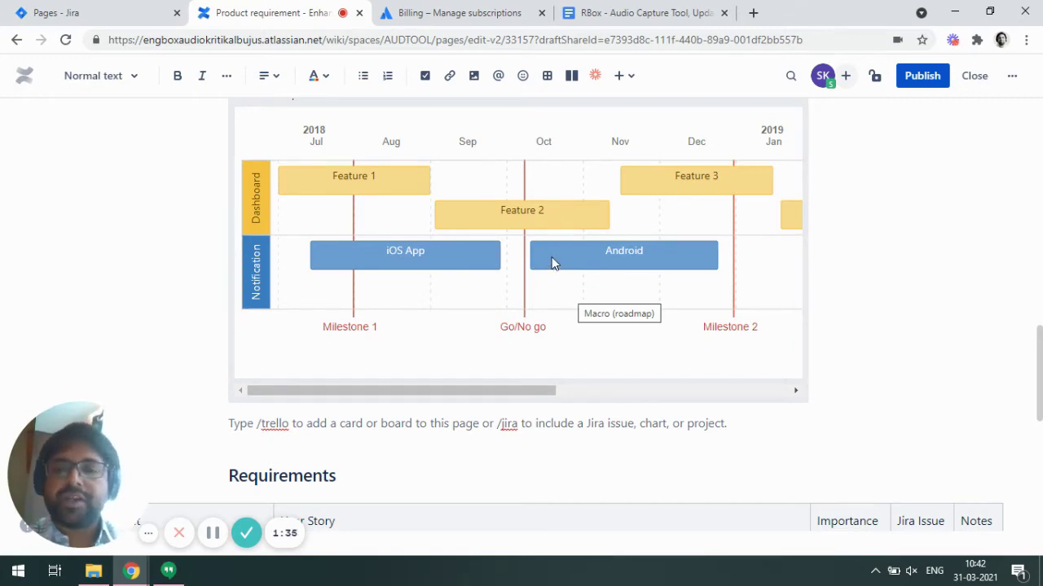
scroll(558, 354, "down", 2)
scroll(558, 354, "down", 3)
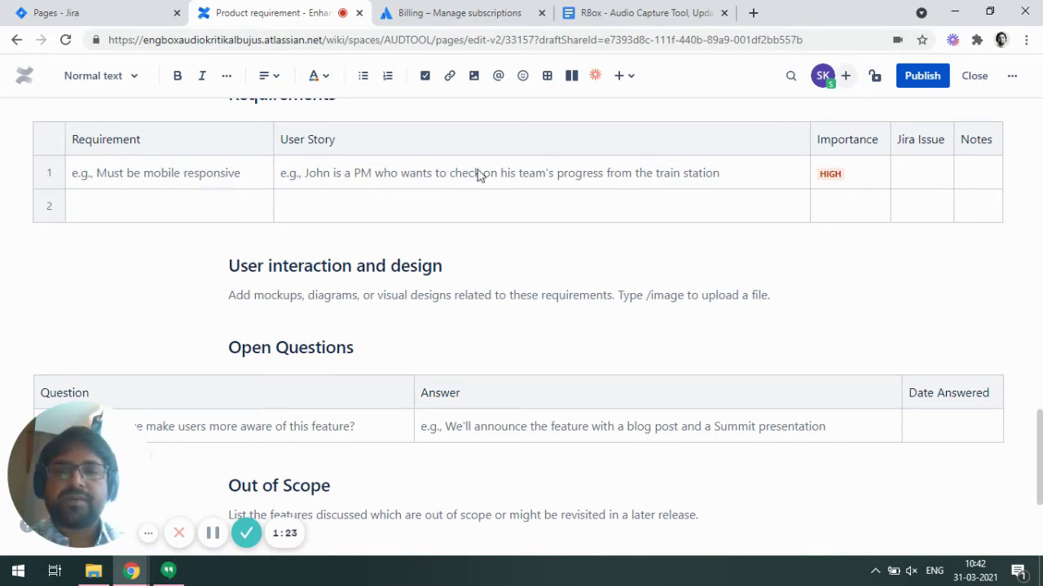
left_click(265, 293)
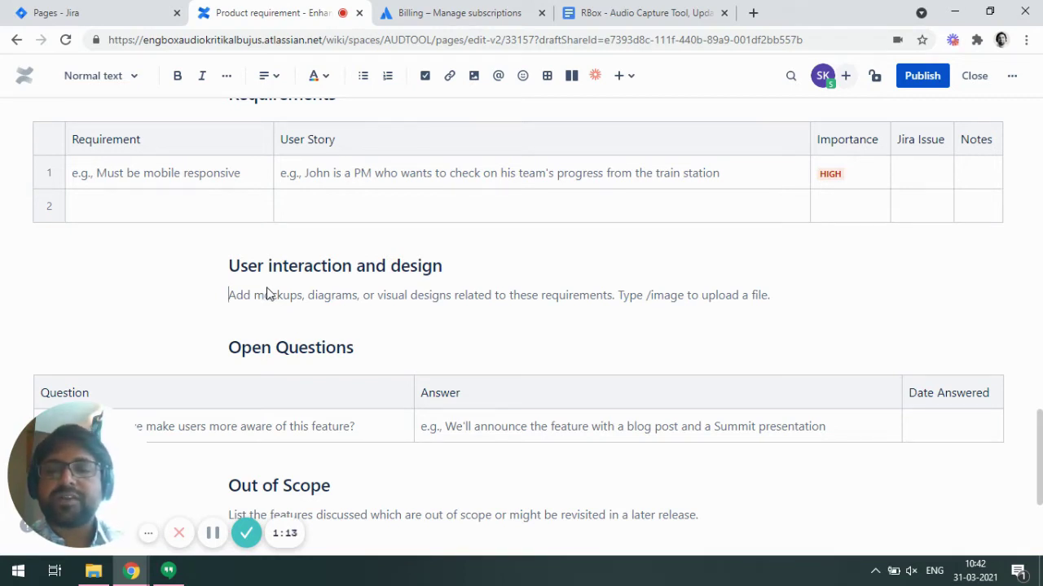
Step: Delete every template section except Requirements and reduce the Requirements table from full width to the intermediate width
scroll(267, 294, "down", 2)
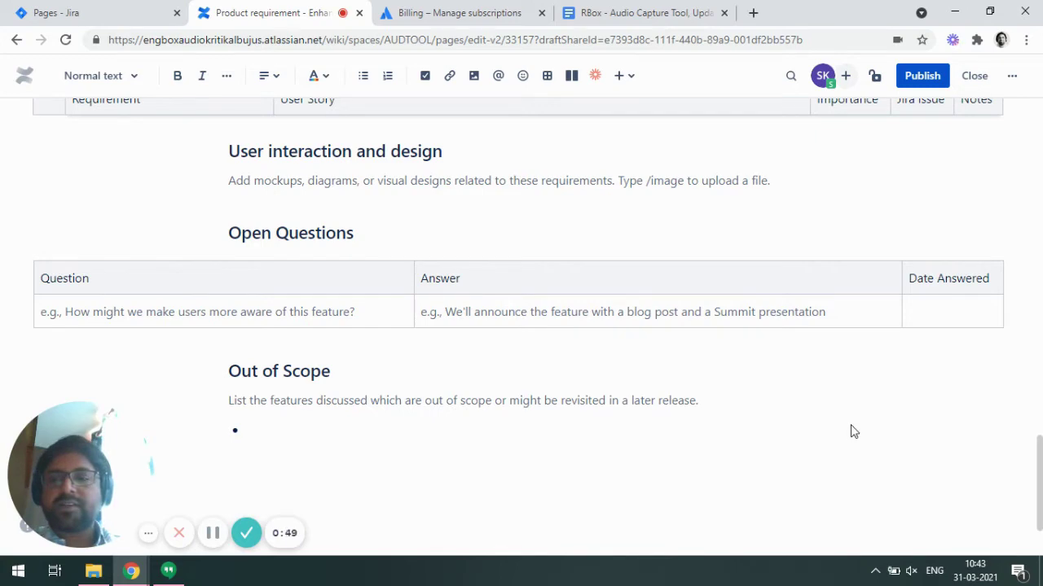
scroll(851, 430, "up", 12)
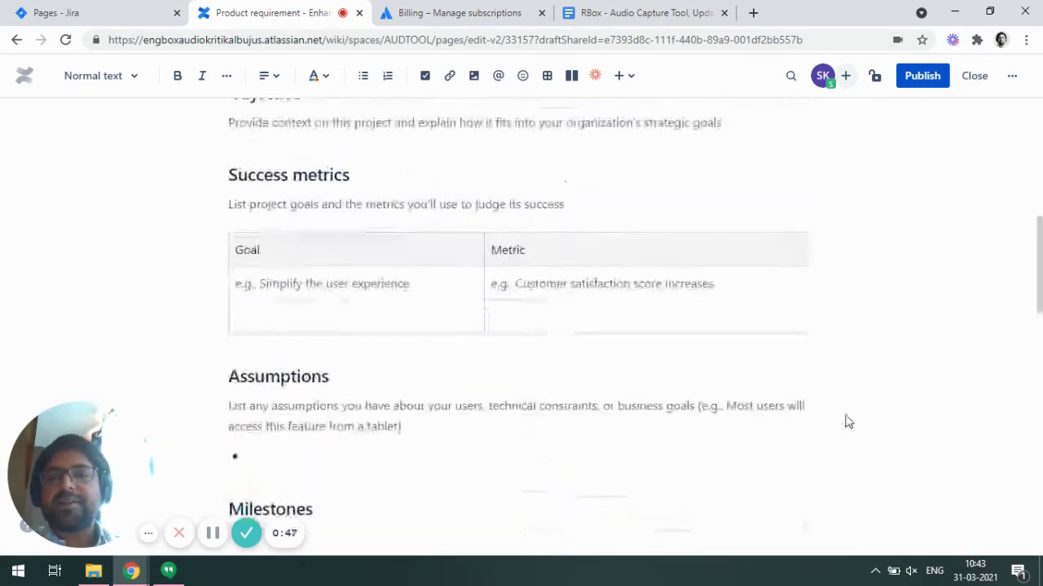
scroll(847, 422, "up", 7)
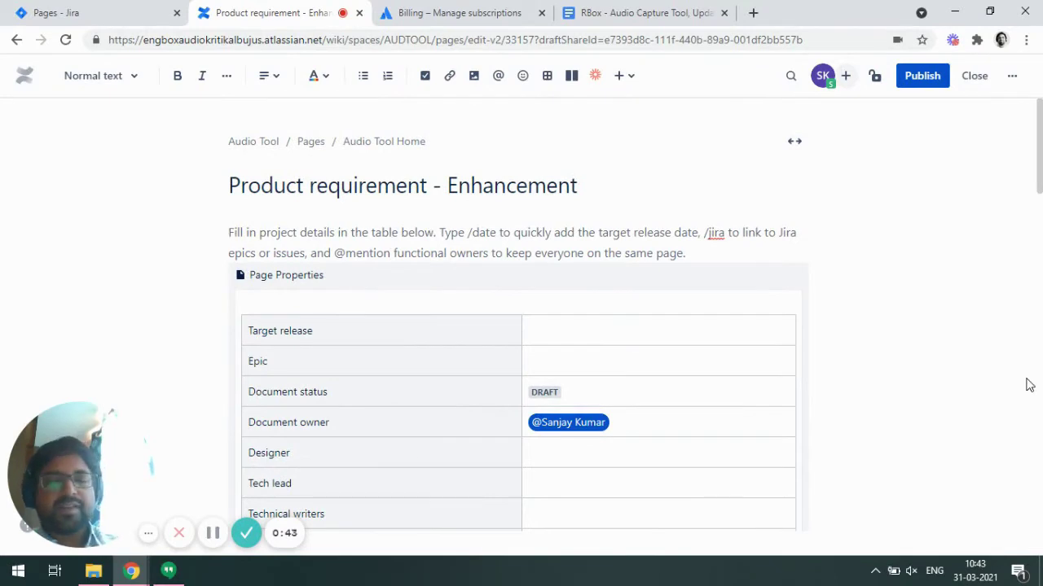
key("BackSpace")
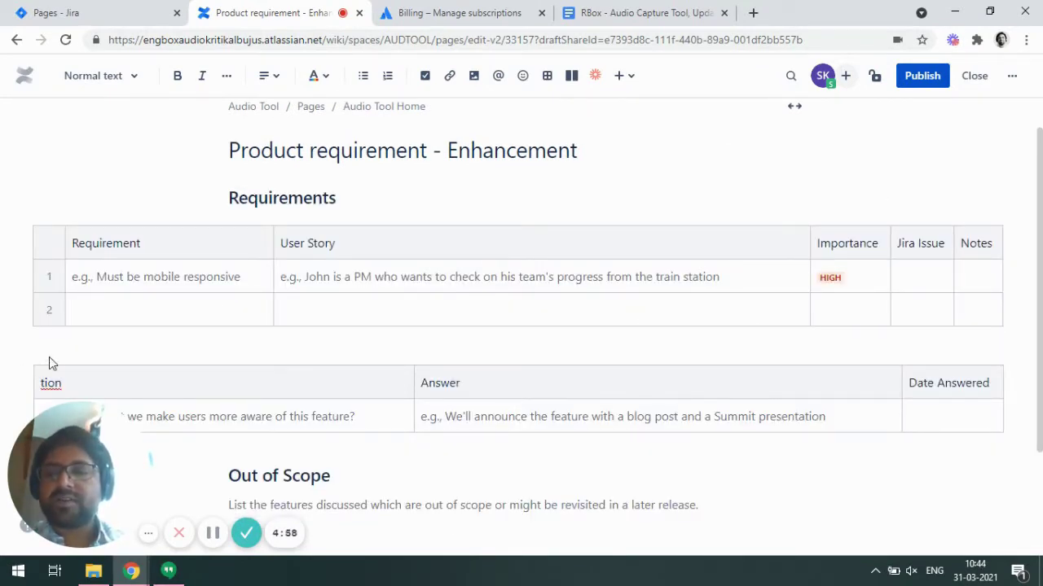
left_click(47, 379)
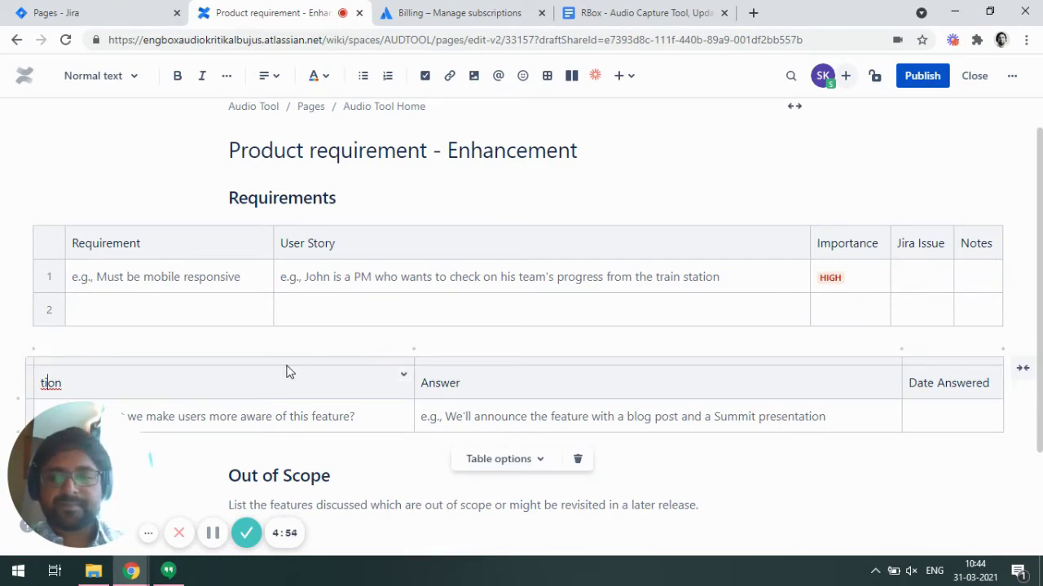
left_click(30, 370)
key("Delete")
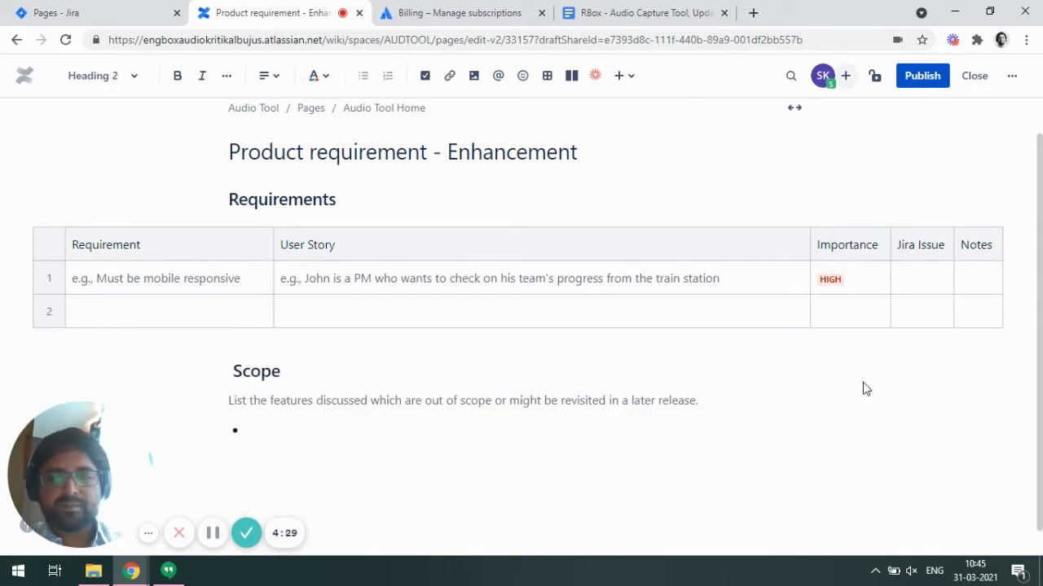
key("BackSpace")
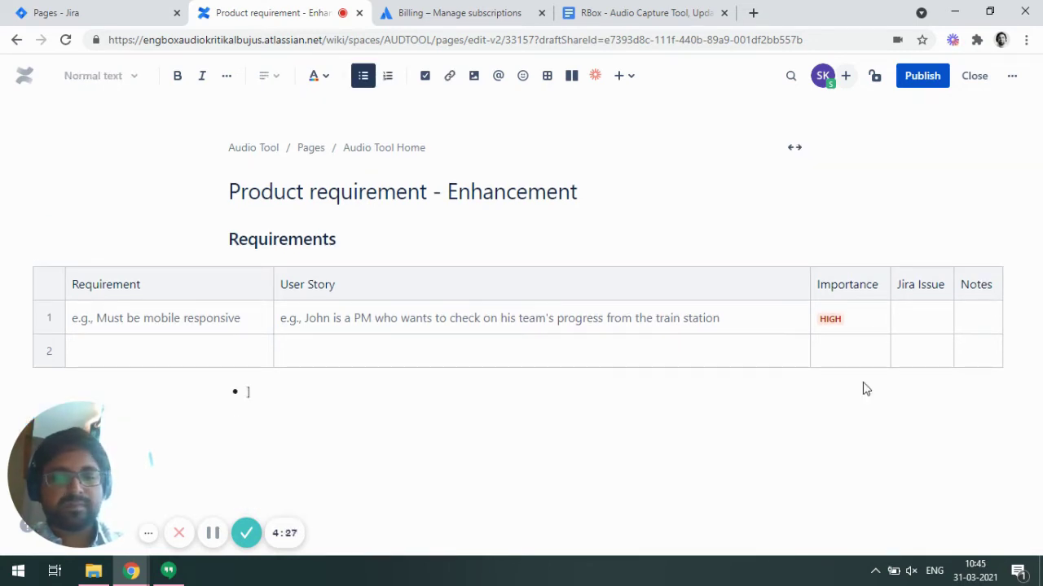
key("BackSpace")
key("BackSpace")
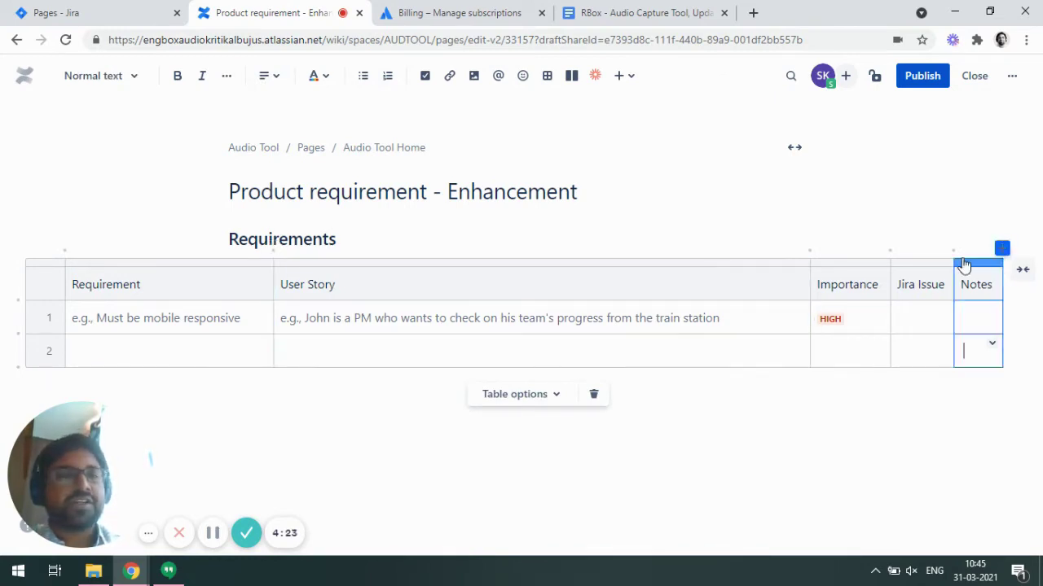
left_click(1022, 269)
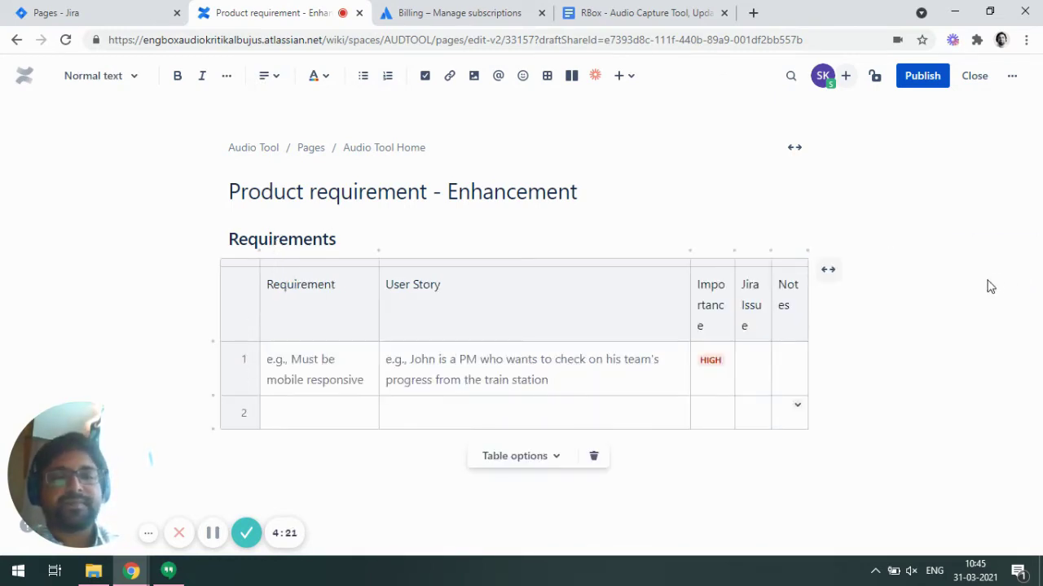
left_click(828, 270)
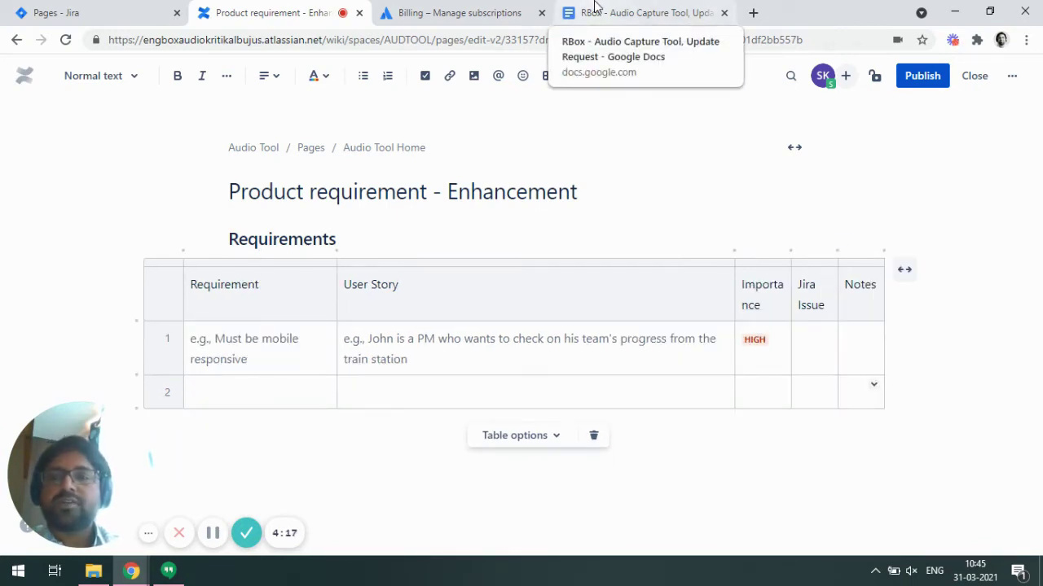
Step: Copy "Verify that all audio capture data is stored in Google Cloud Storage" from the Google Docs Legal list into row 1's Requirement cell
left_click(595, 6)
left_click(295, 264)
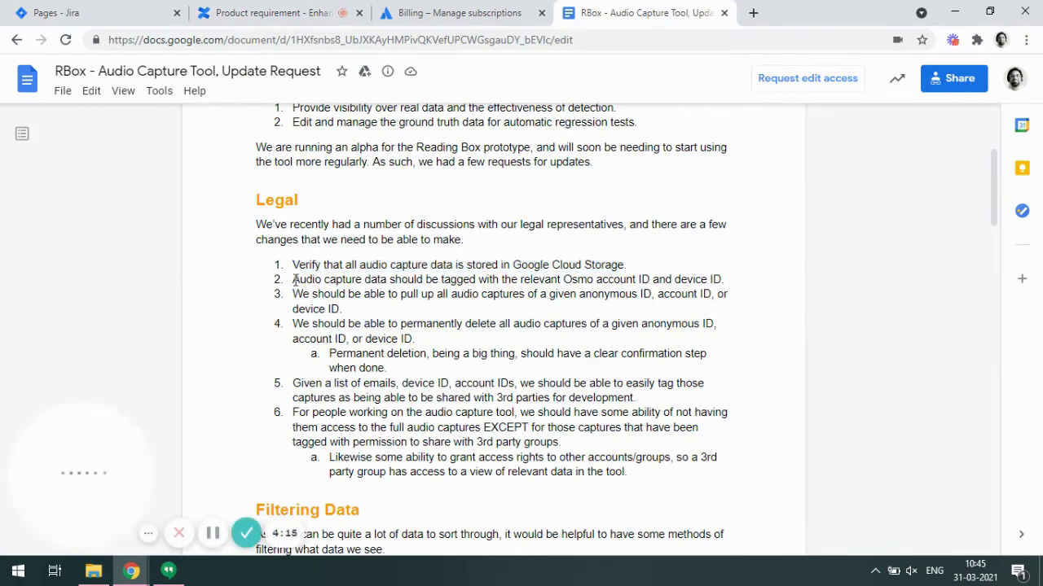
left_click_drag(295, 264, 624, 267)
key("ctrl+c")
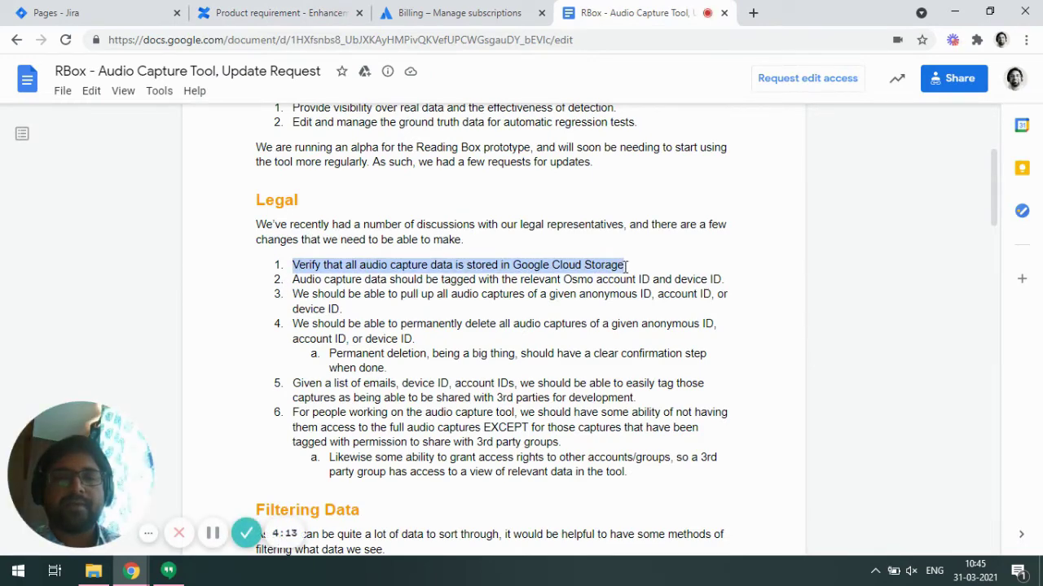
left_click(216, 11)
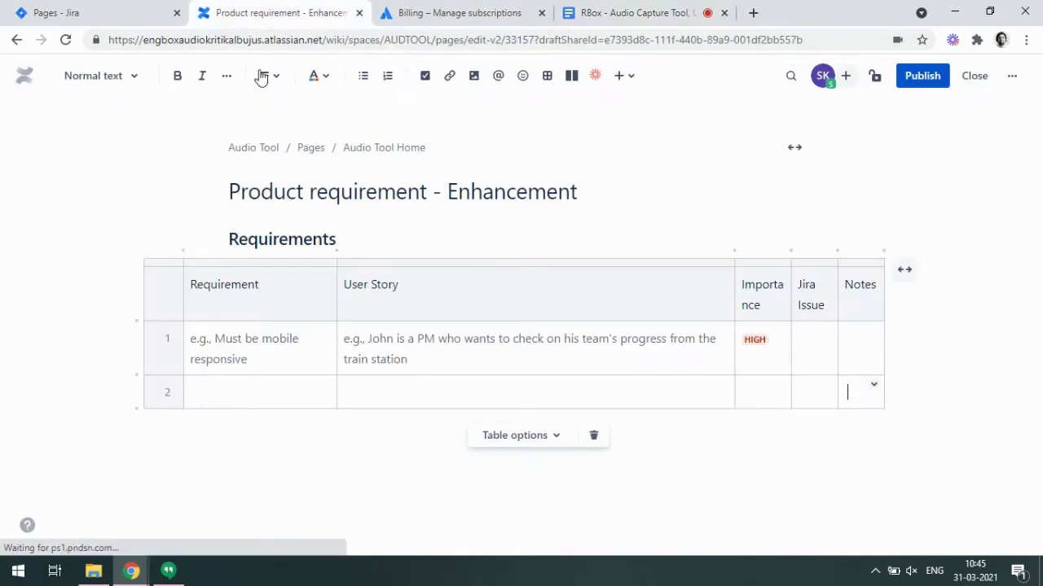
left_click(239, 349)
key("ctrl+v")
Step: Copy "Audio capture data should be tagged with the relevant Osmo account ID and device ID." from the Legal list into row 2's Requirement cell
left_click(678, 10)
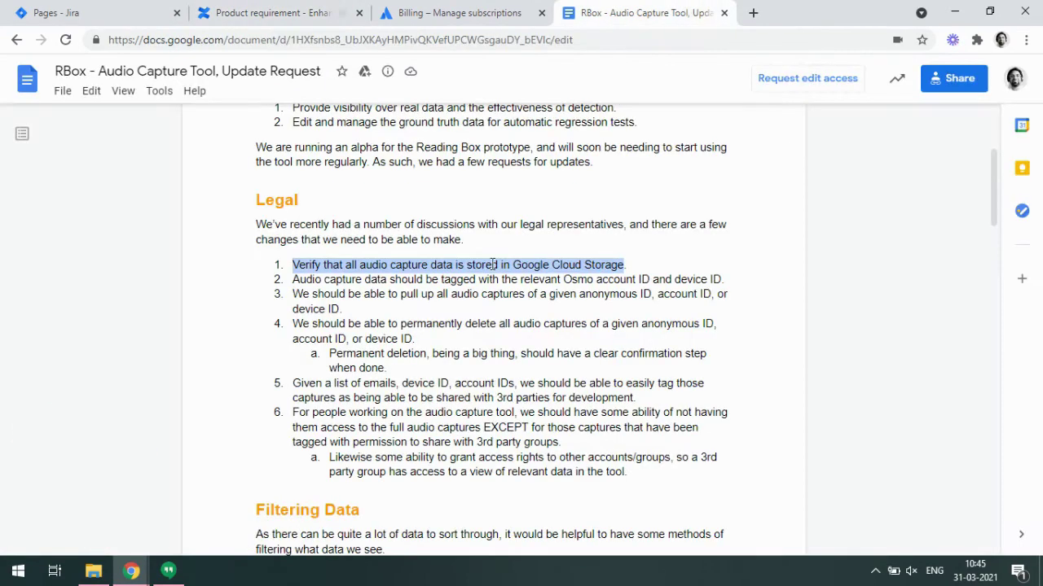
left_click_drag(293, 280, 725, 280)
key("ctrl+c")
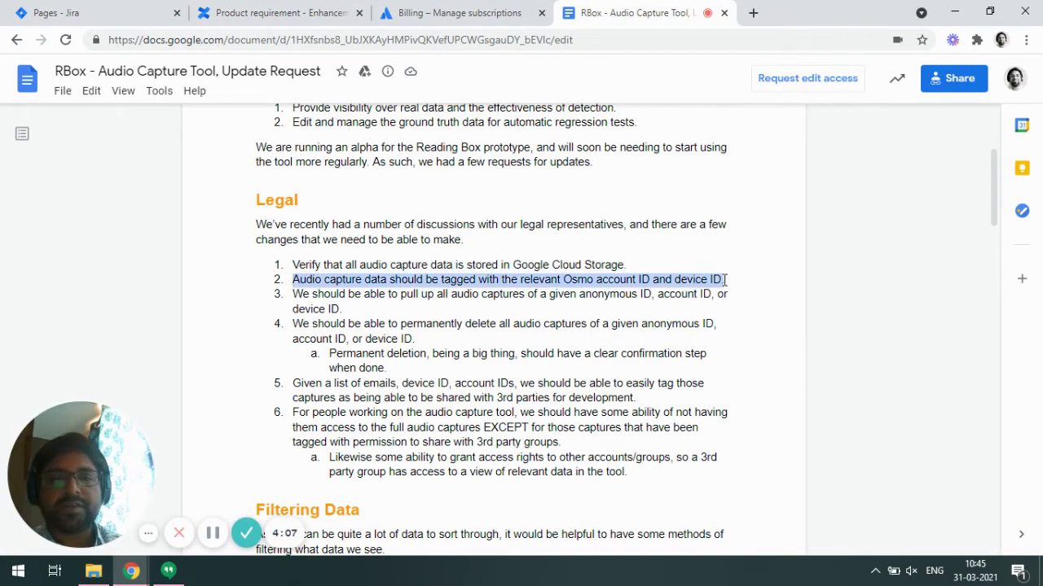
left_click(241, 11)
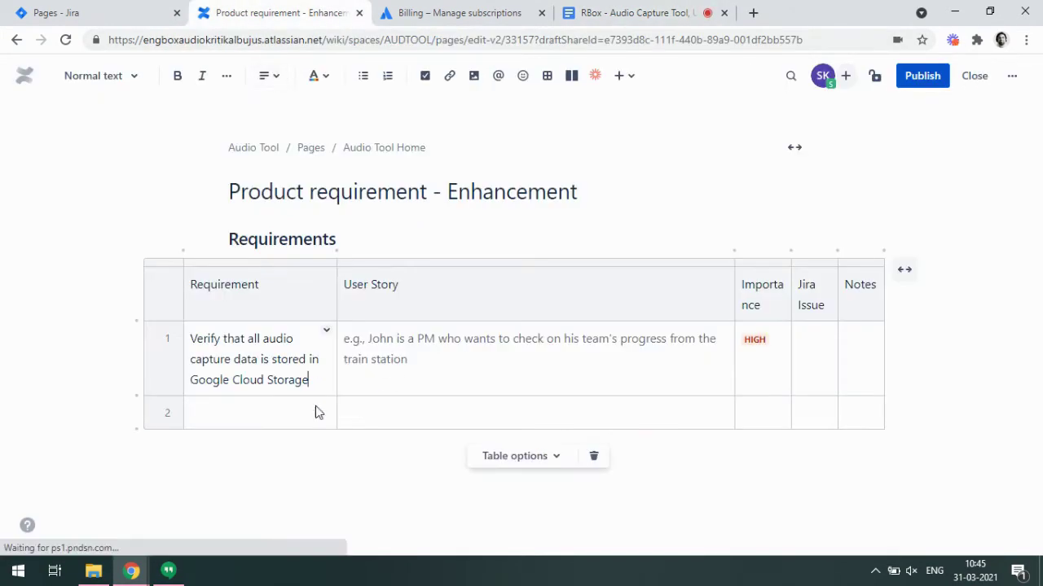
left_click(263, 407)
key("ctrl+v")
Step: Copy the Legal list's third item, on pulling up all audio captures of a given ID, into a new third row of the Requirements table
left_click(656, 11)
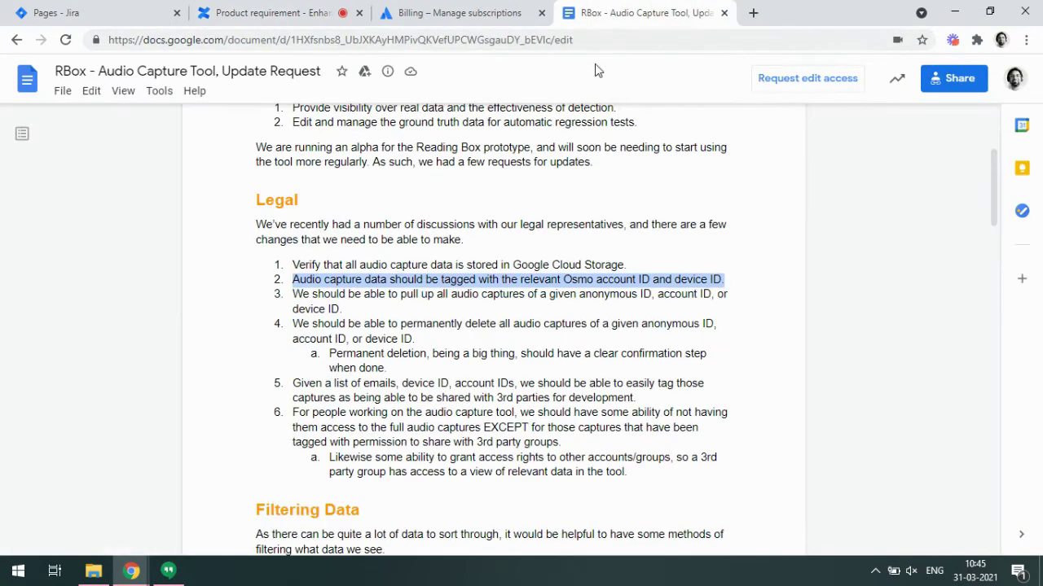
left_click_drag(293, 294, 341, 309)
key("ctrl+c")
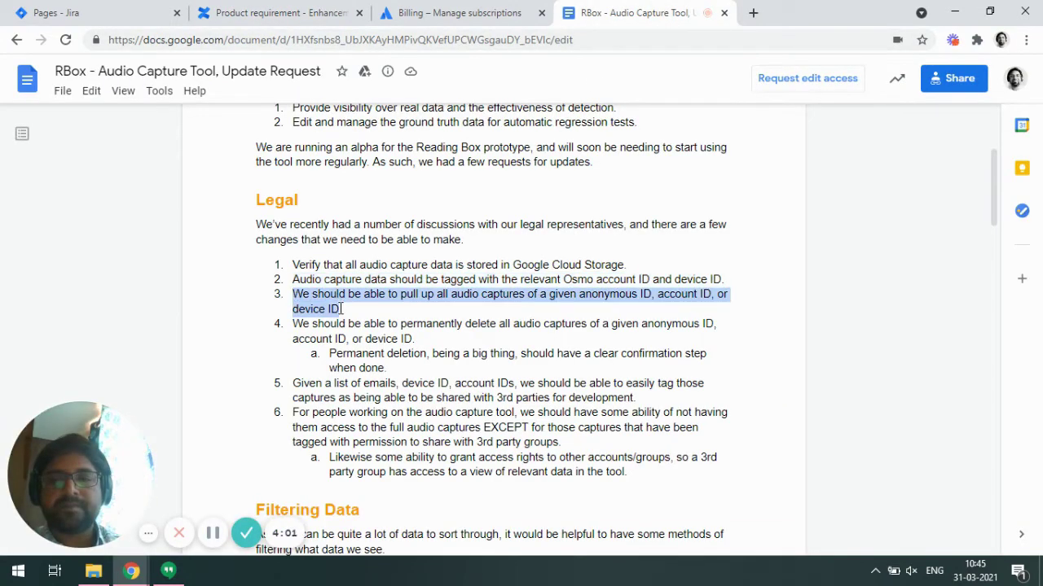
left_click(342, 13)
left_click(168, 377)
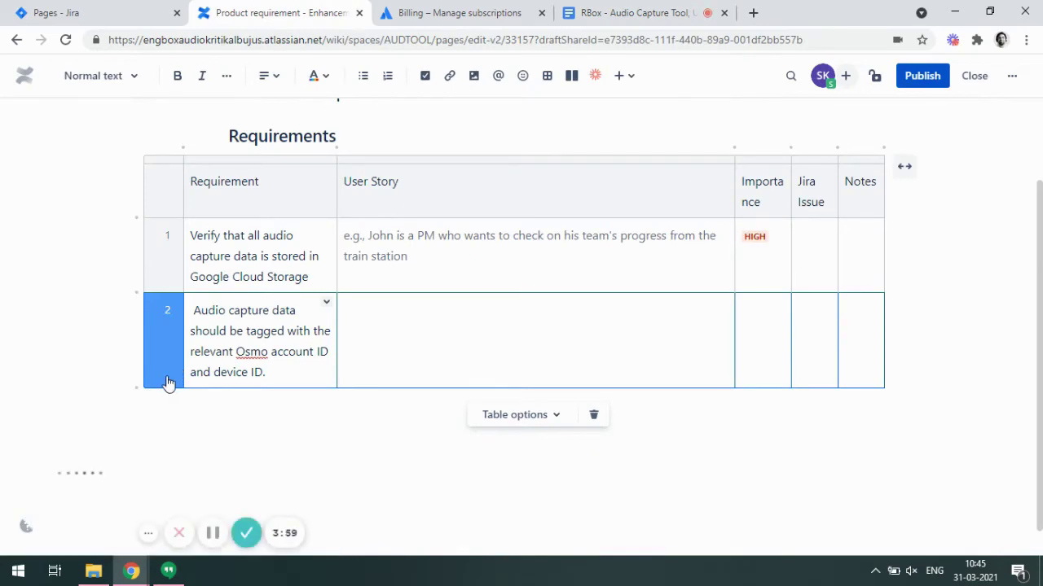
left_click(135, 387)
key("ctrl+v")
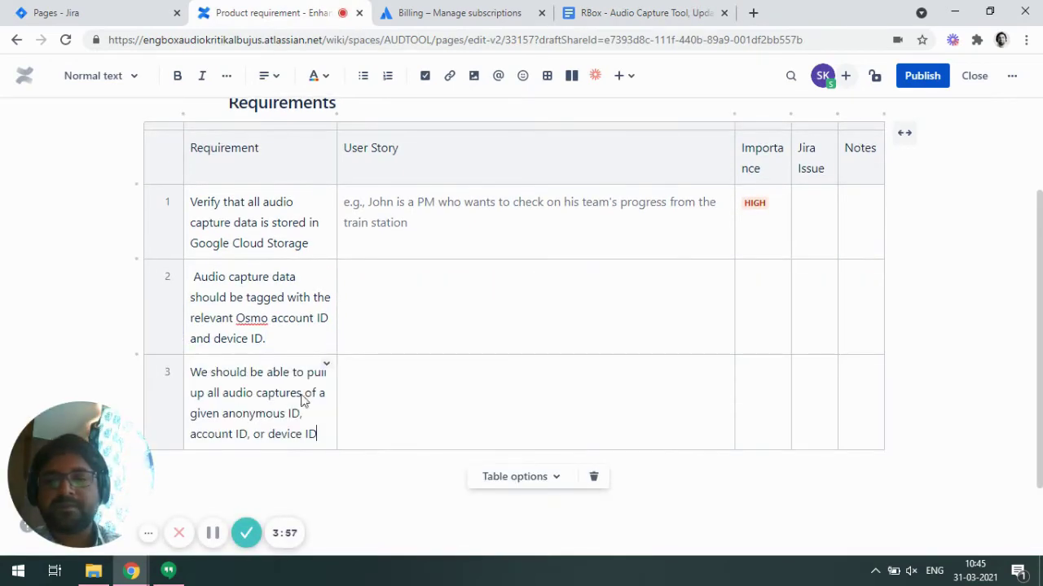
Step: Widen the Requirement column and expand the Requirements table to full width
left_click_drag(336, 222, 432, 226)
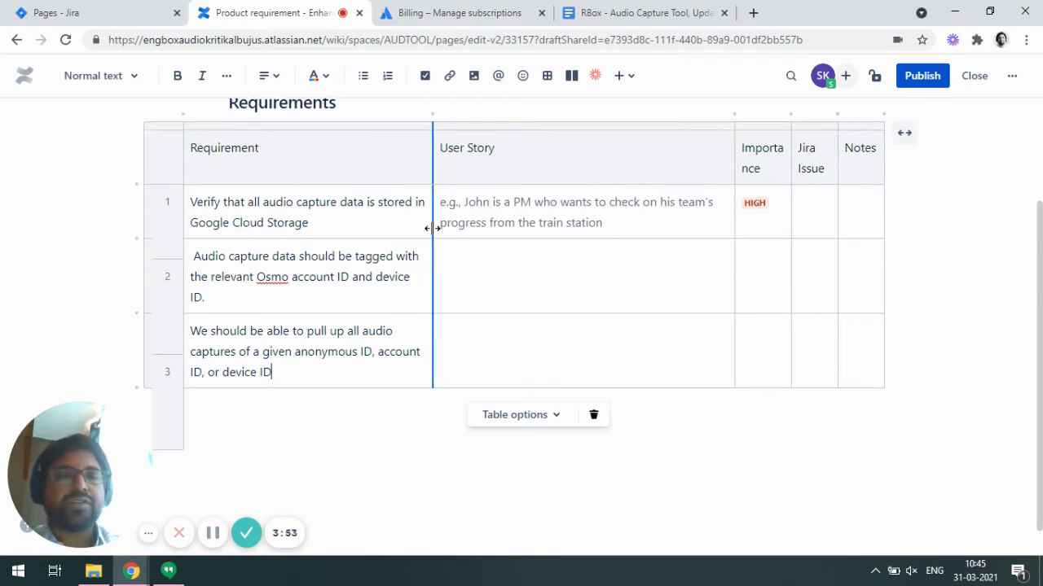
left_click(899, 139)
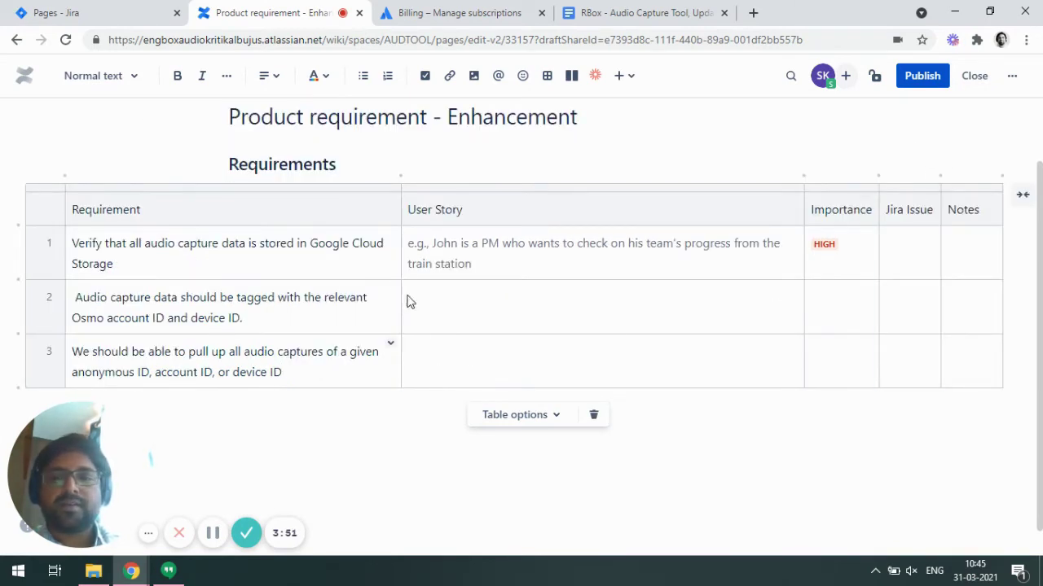
left_click_drag(400, 284, 410, 284)
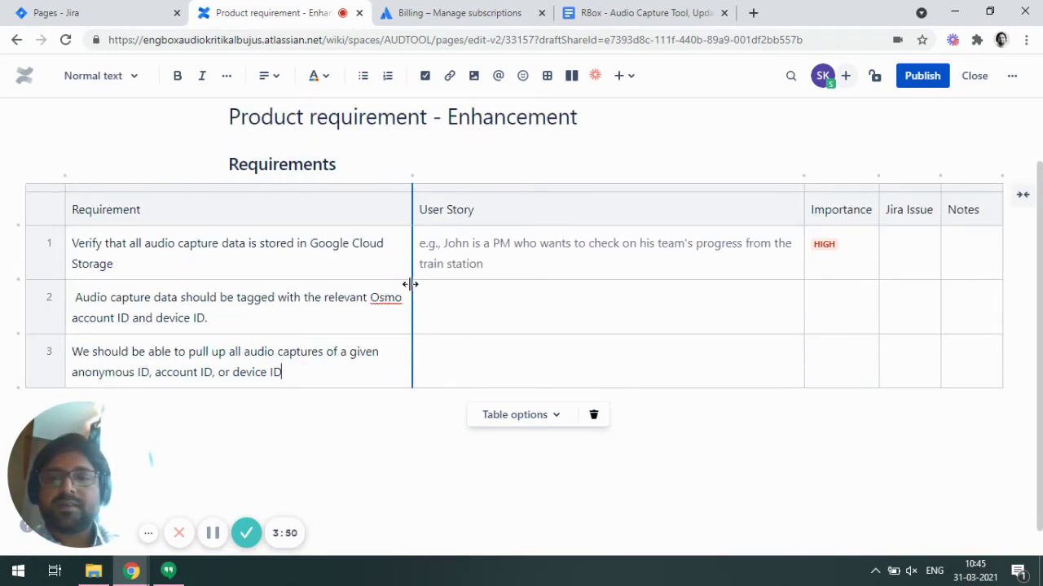
Step: Enter row 1's user story: "As a user of the application, when i upload the audio data, i must be stored in GCS only."
left_click(441, 247)
type("As ")
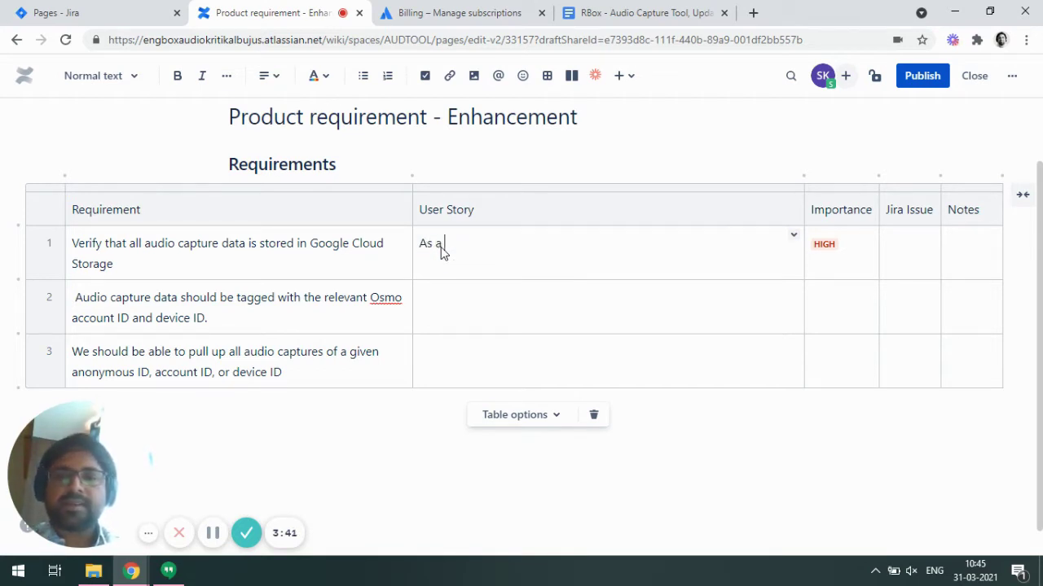
type("a user of t")
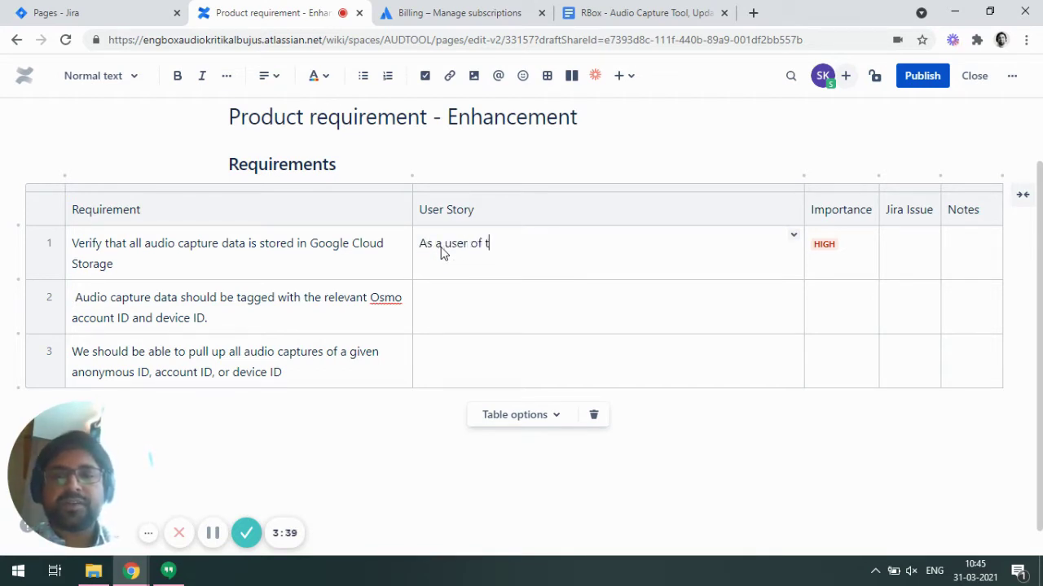
type("he applicati")
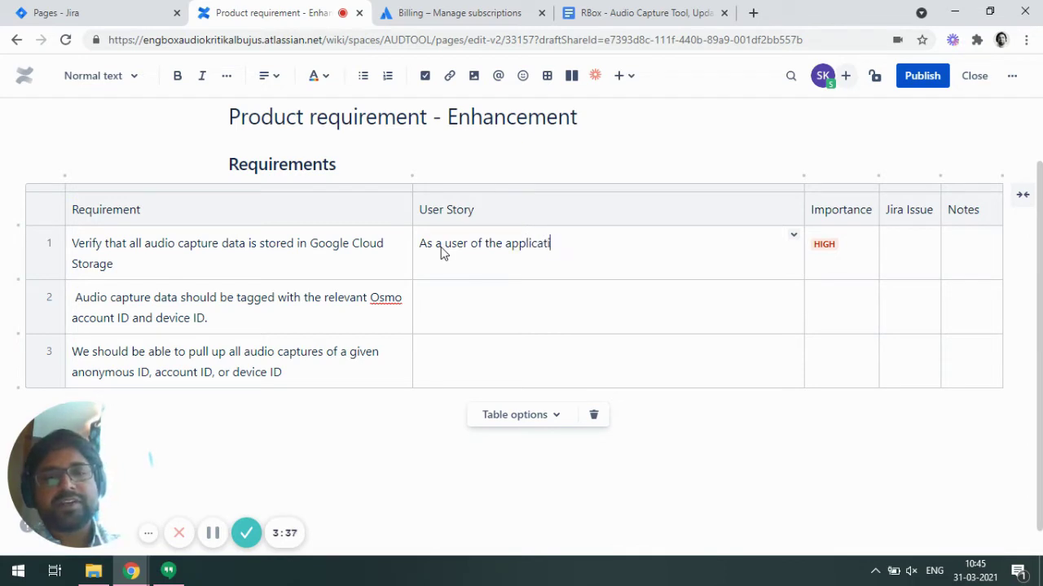
type("on, when i")
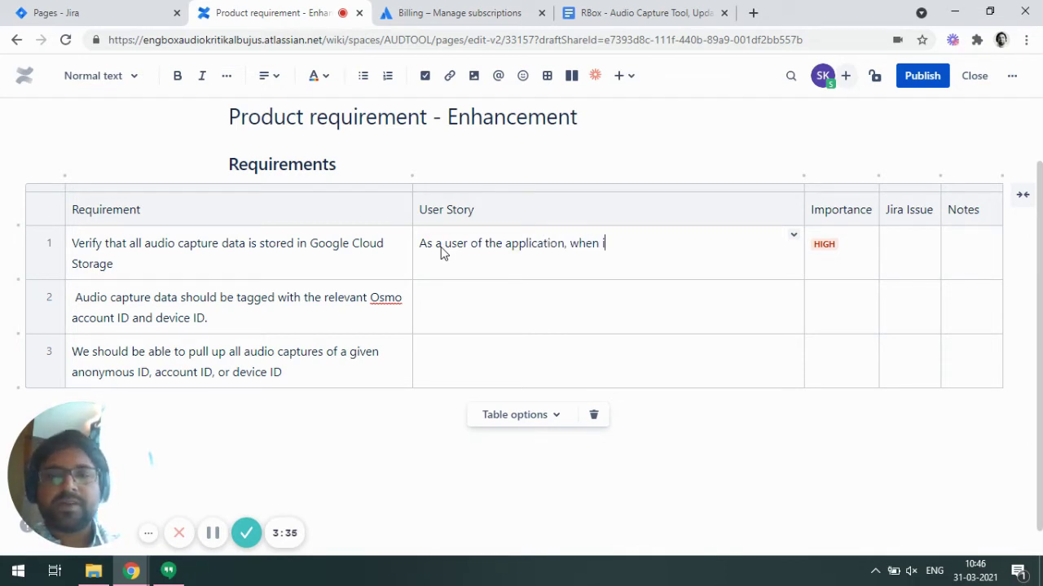
type(" upload th")
type("e")
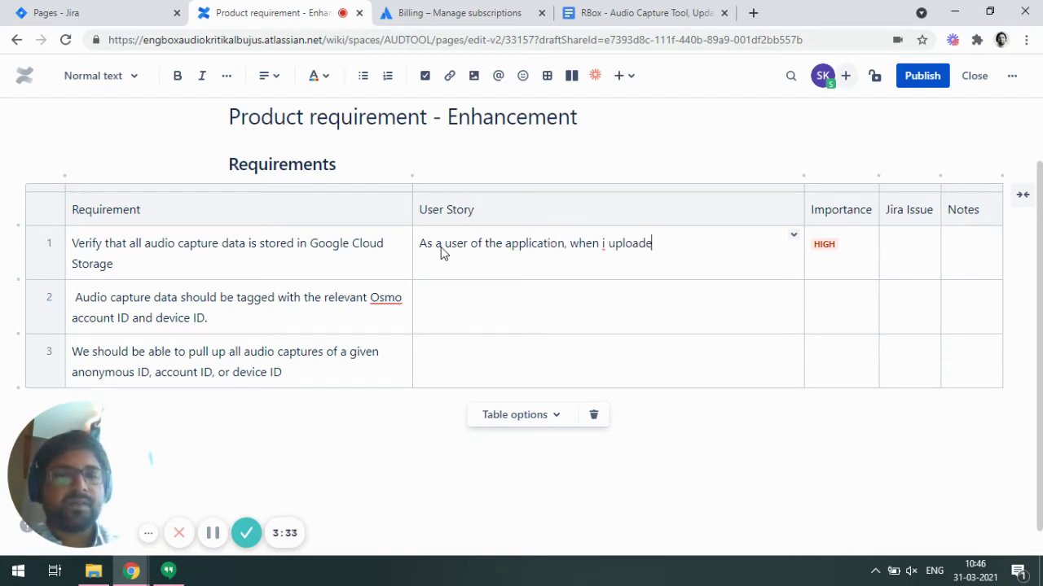
key("BackSpace")
type("the ")
type("aud")
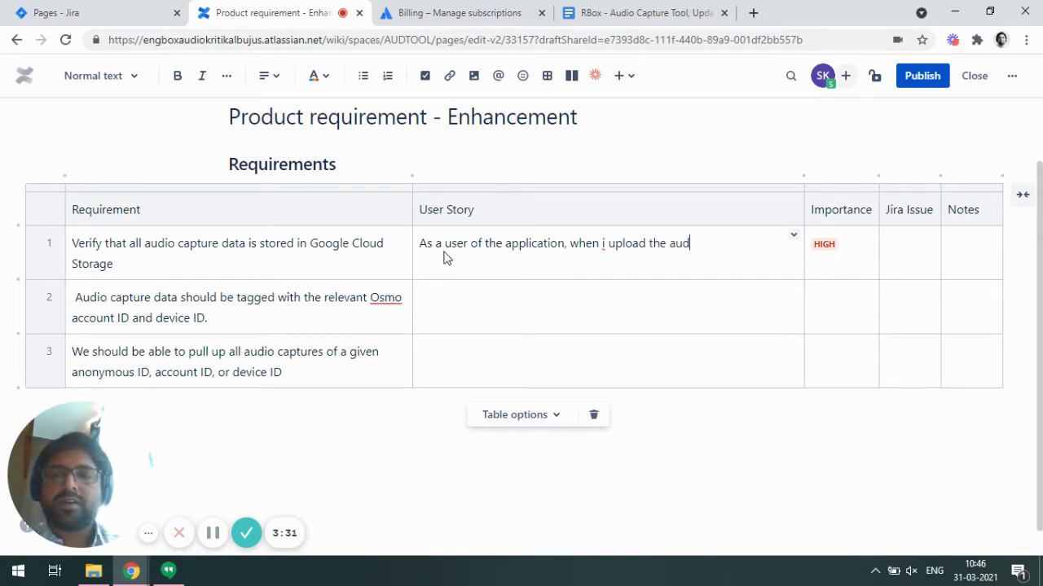
type("io data")
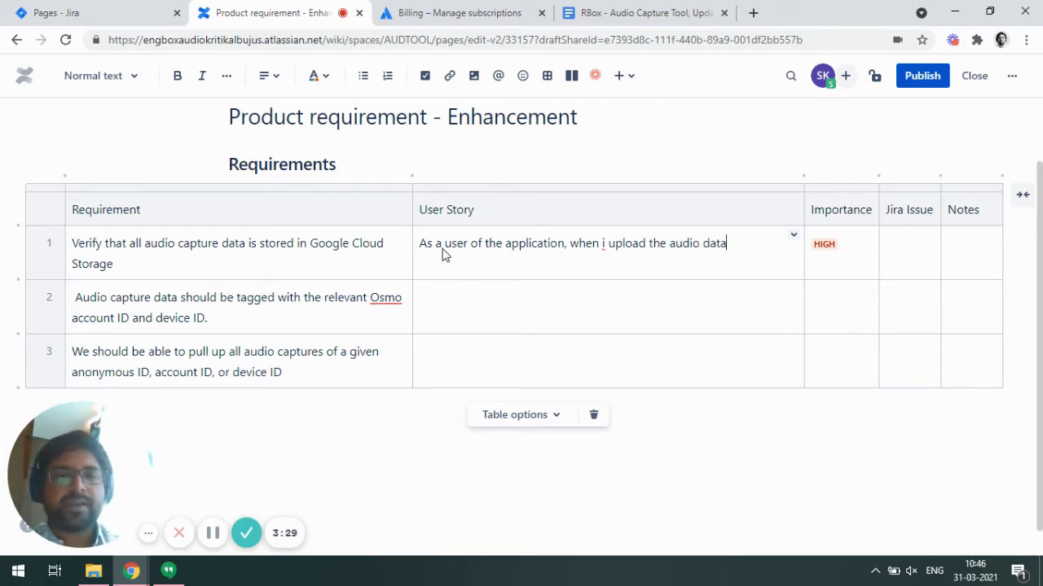
type(", i must be")
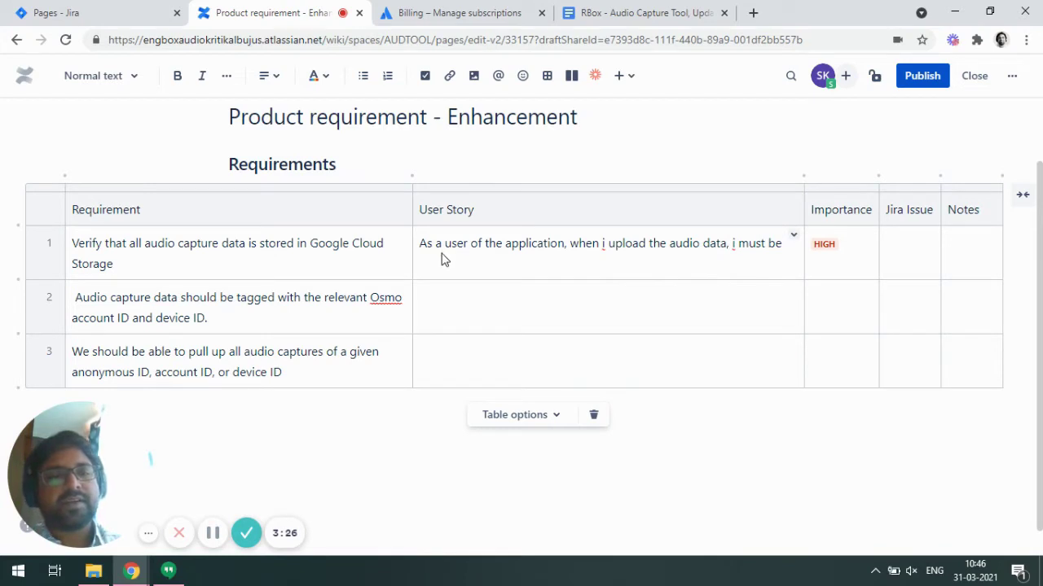
type(" s")
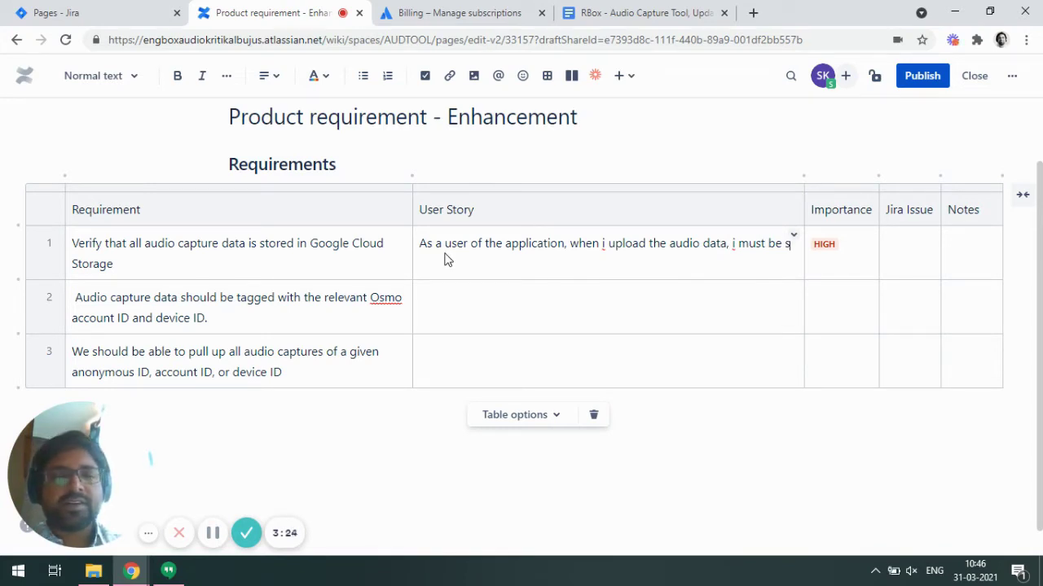
type("tored in")
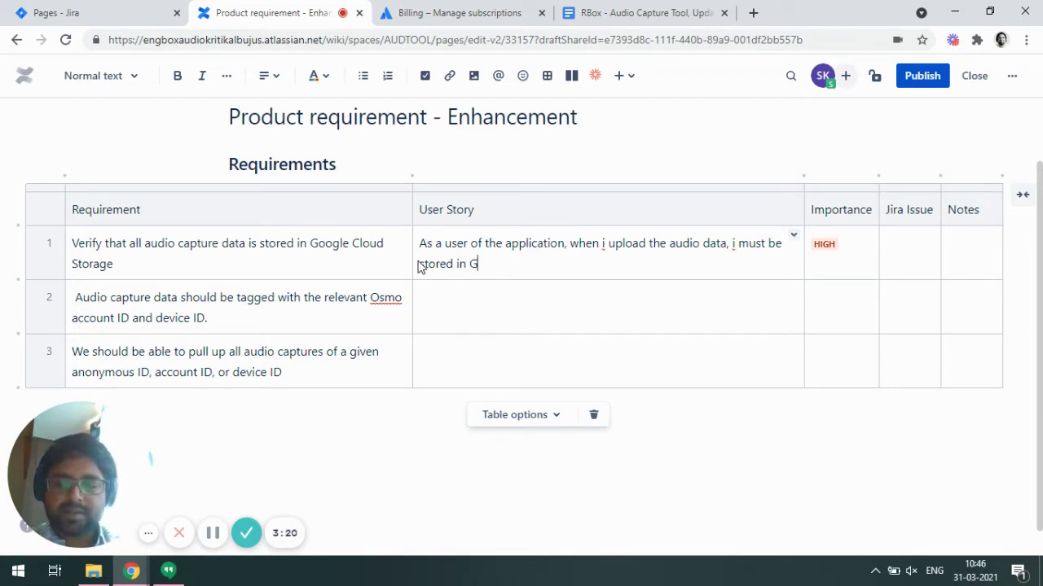
type("GCS o")
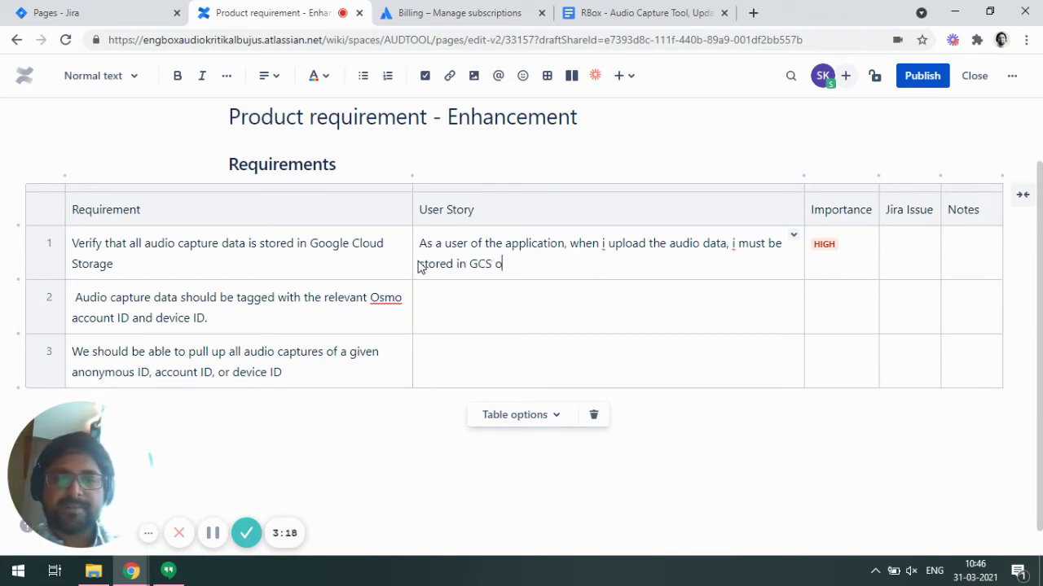
type("nly.")
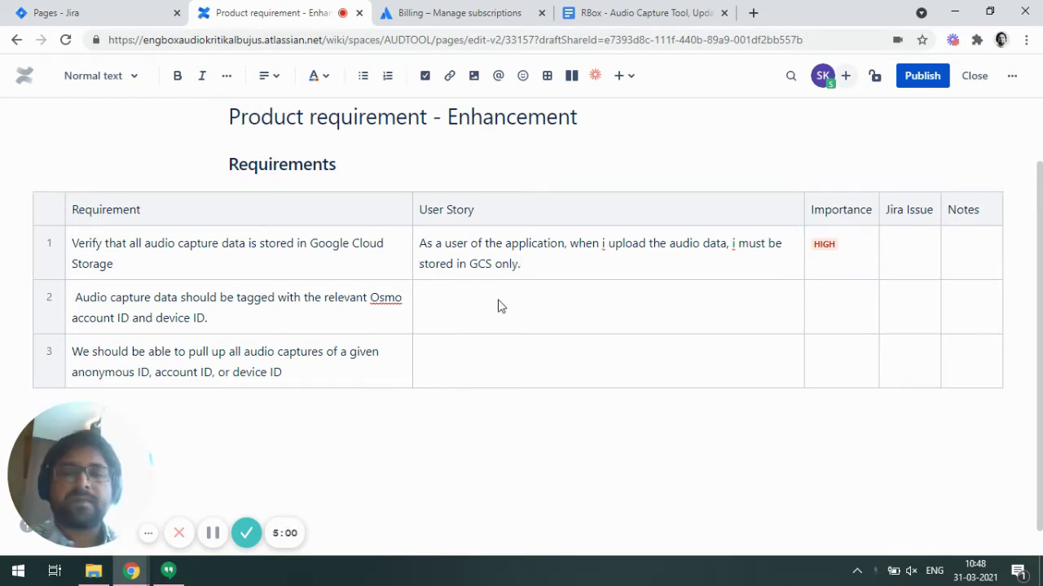
Step: Enter row 2's user story: "As a application user, i should be able to tag the audio with relevant OSMO id and account id"
left_click(499, 303)
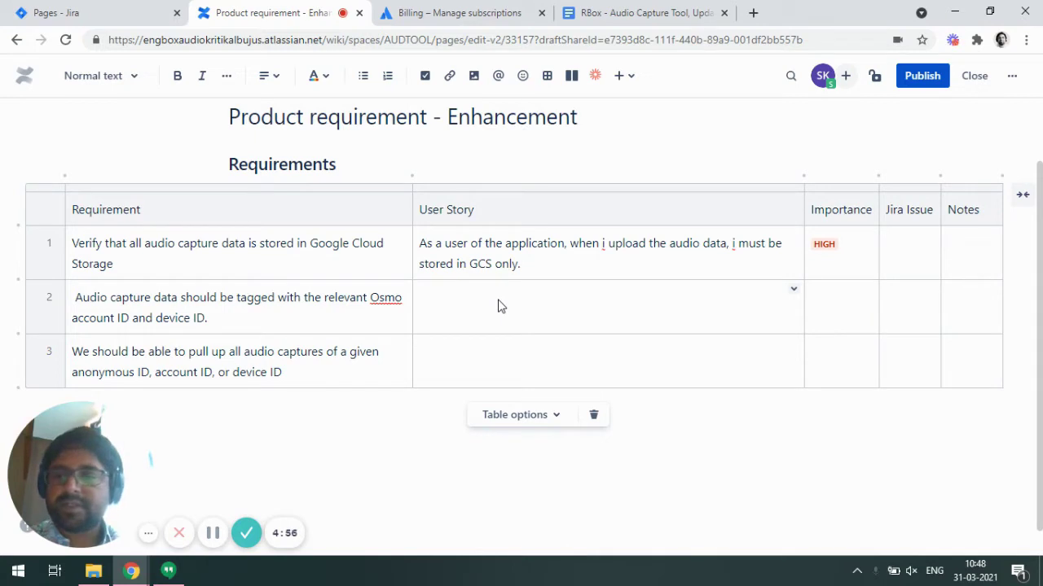
type("As a s")
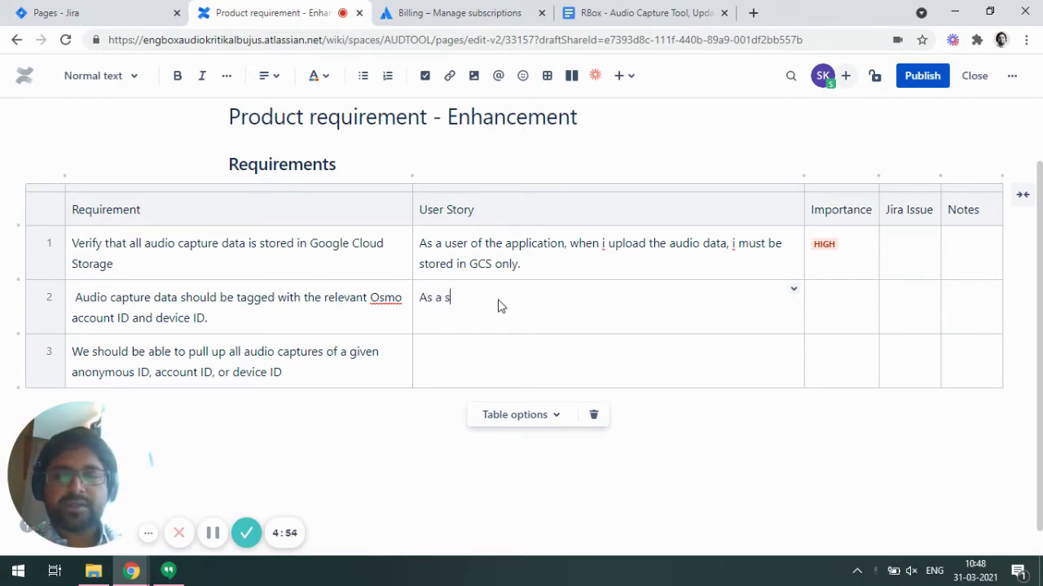
key("BackSpace")
type("applicatio")
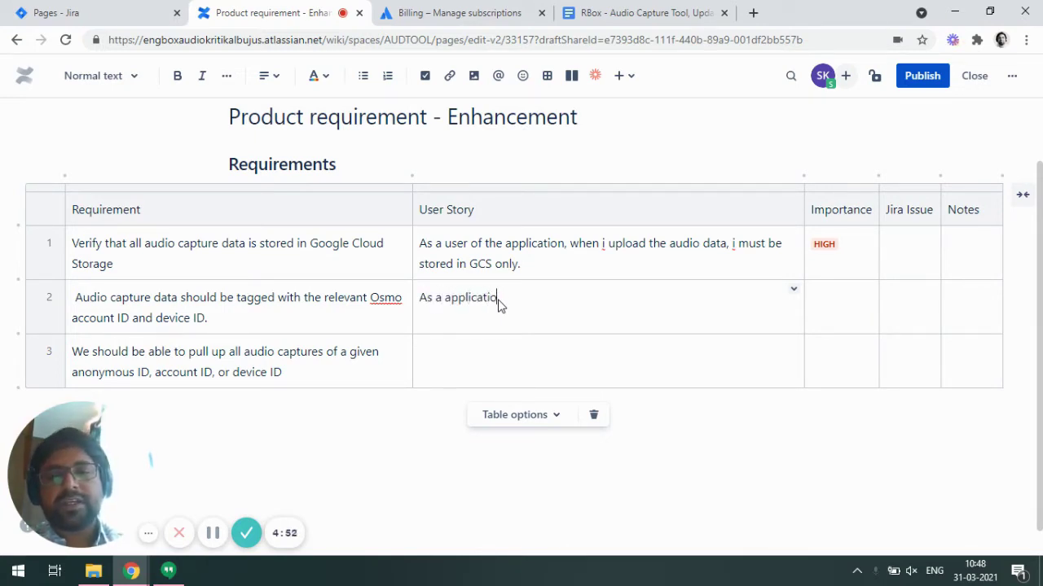
type("n user,")
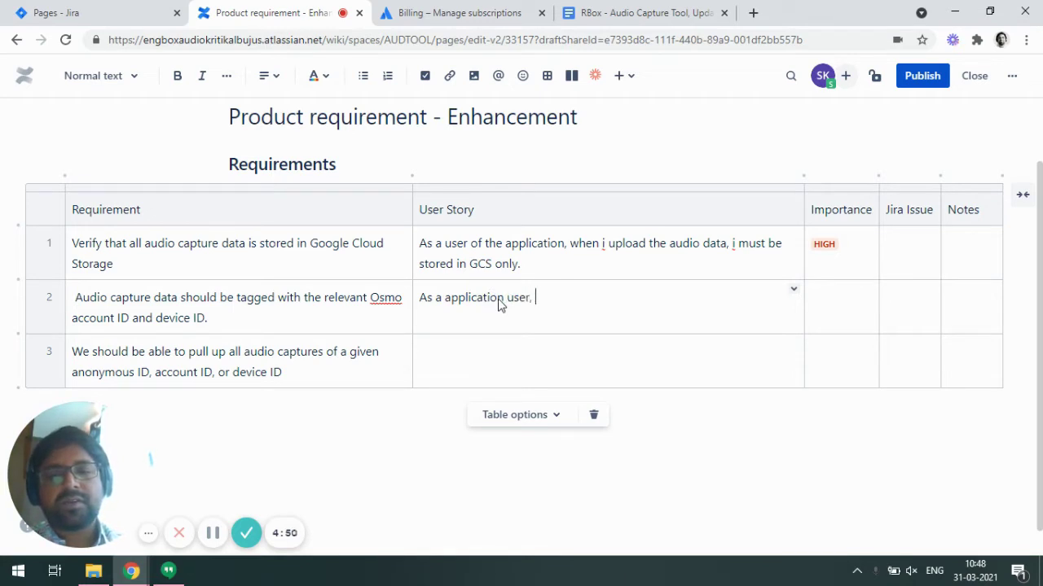
type(" i should be able t")
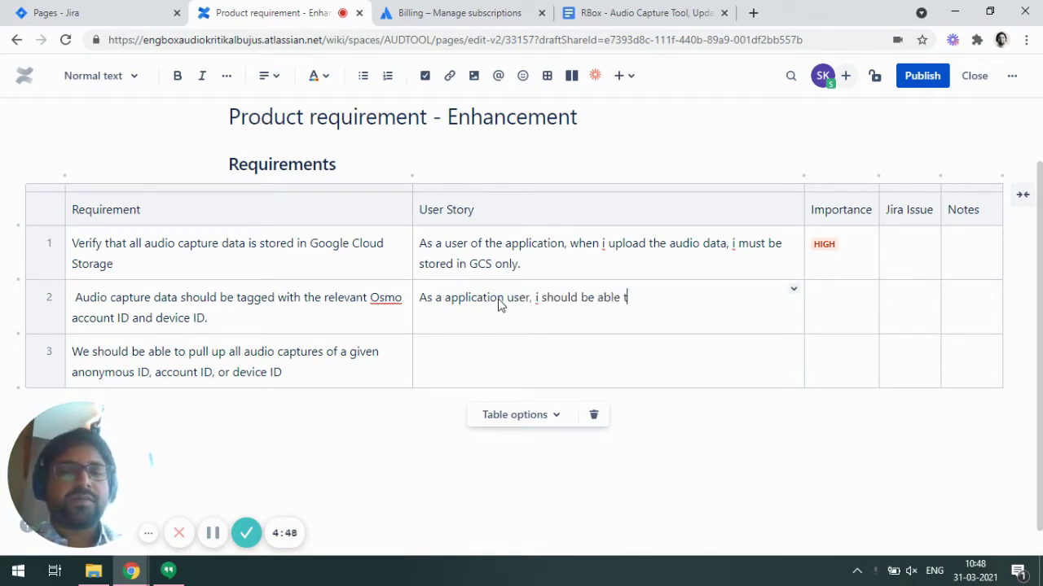
type("o tag the aud")
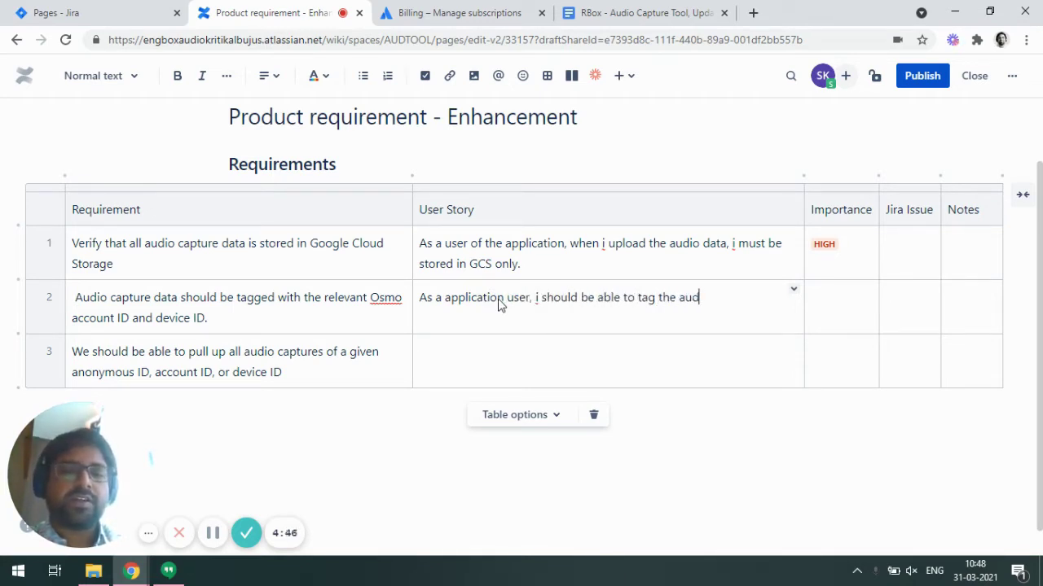
type("io with rel")
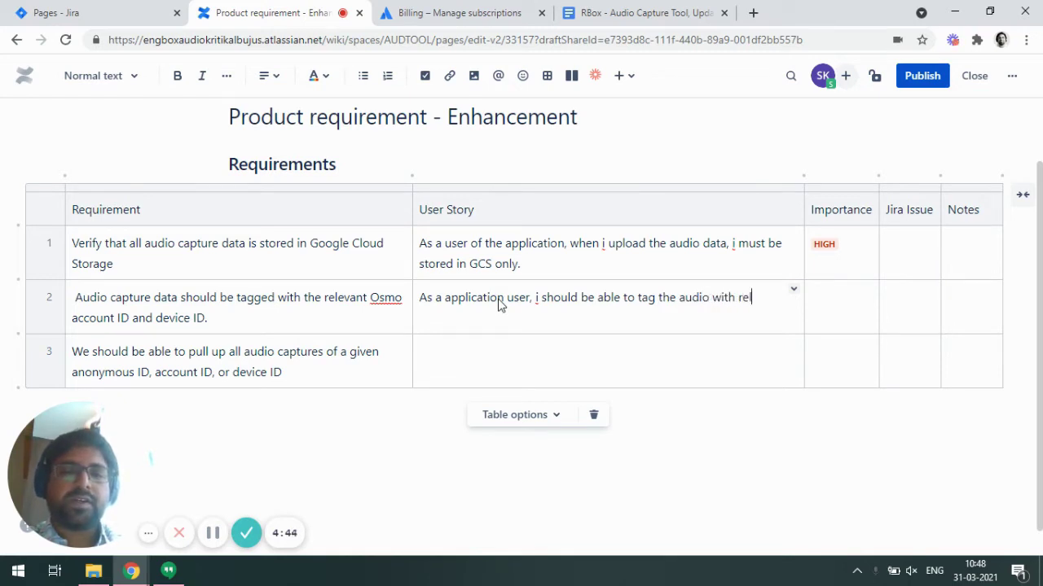
type("evant ")
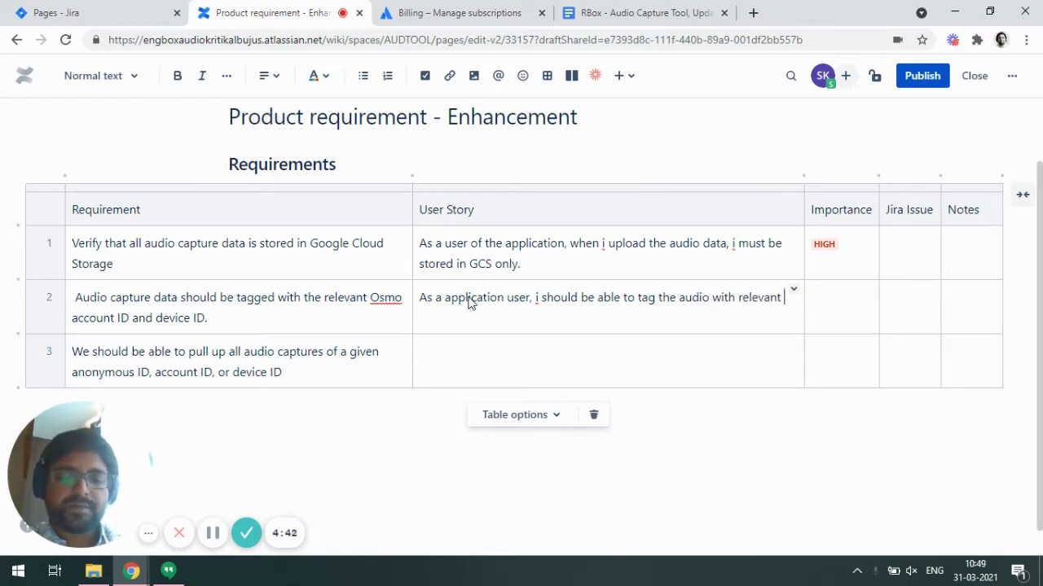
type("OSMO I")
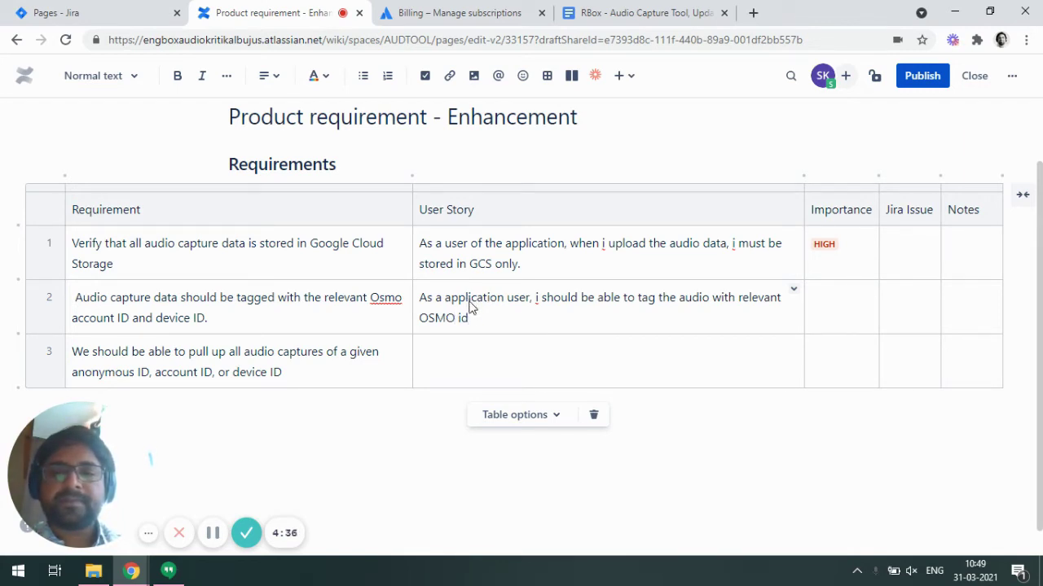
type(" and acc")
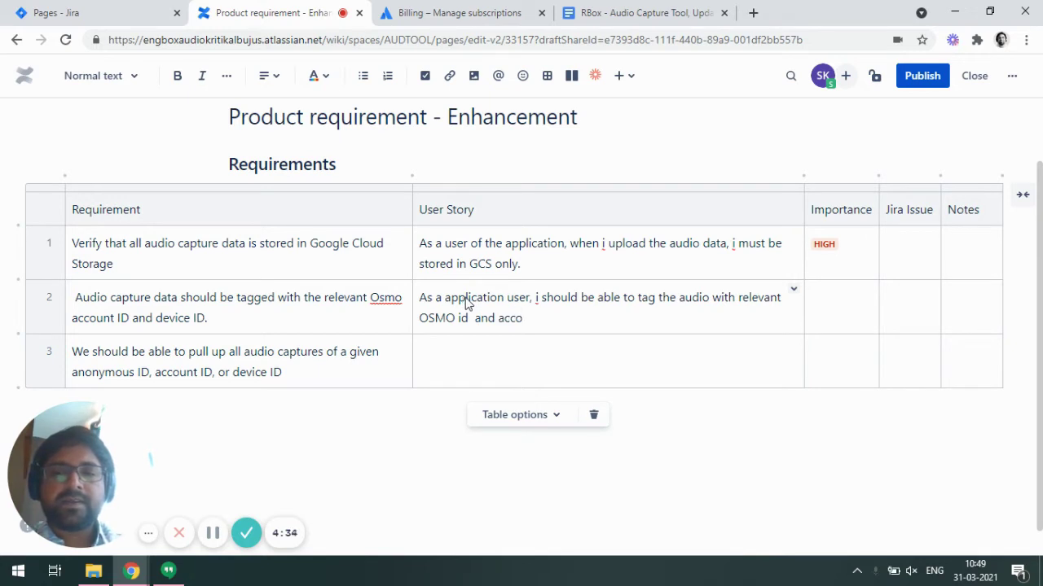
type("ount id")
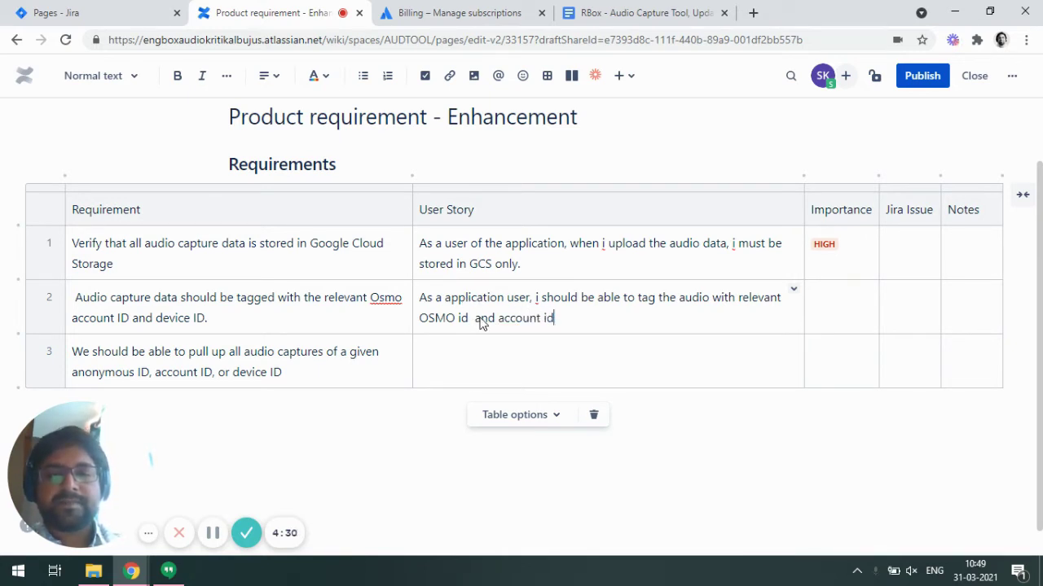
Step: In row 2's user story, replace "and" with "or" before "account id" and end the sentence with "and device id."
double_click(483, 321)
type("or")
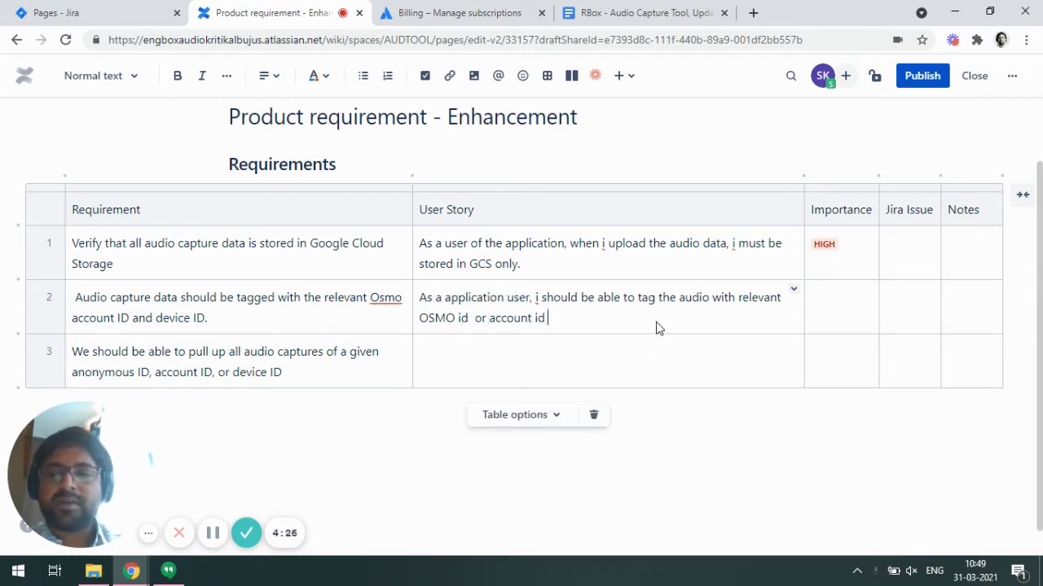
type(" account id and device id.")
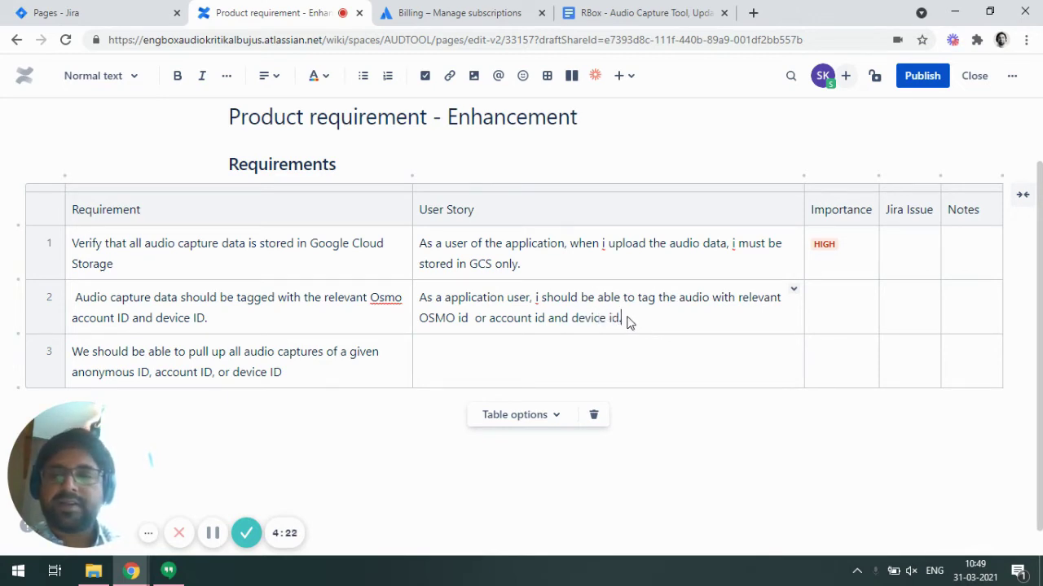
Step: Enter row 3's user story: "As a user, I should be able to retrieve the records of audio captures, using either Anonymous ID, account ID or device ID."
left_click(563, 354)
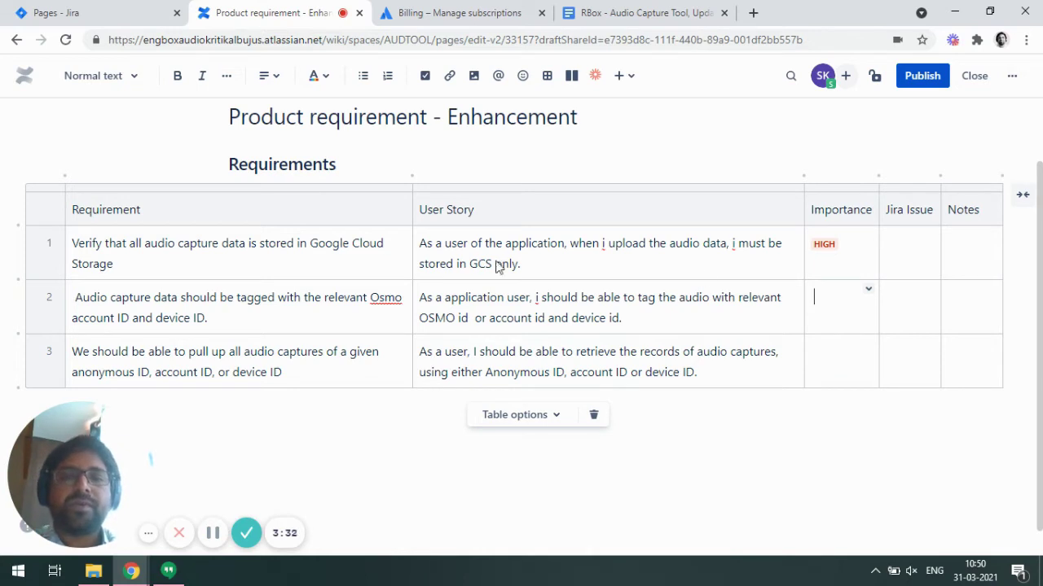
Step: Narrow the Requirement and User Story columns of the Requirements table
left_click_drag(408, 263, 364, 261)
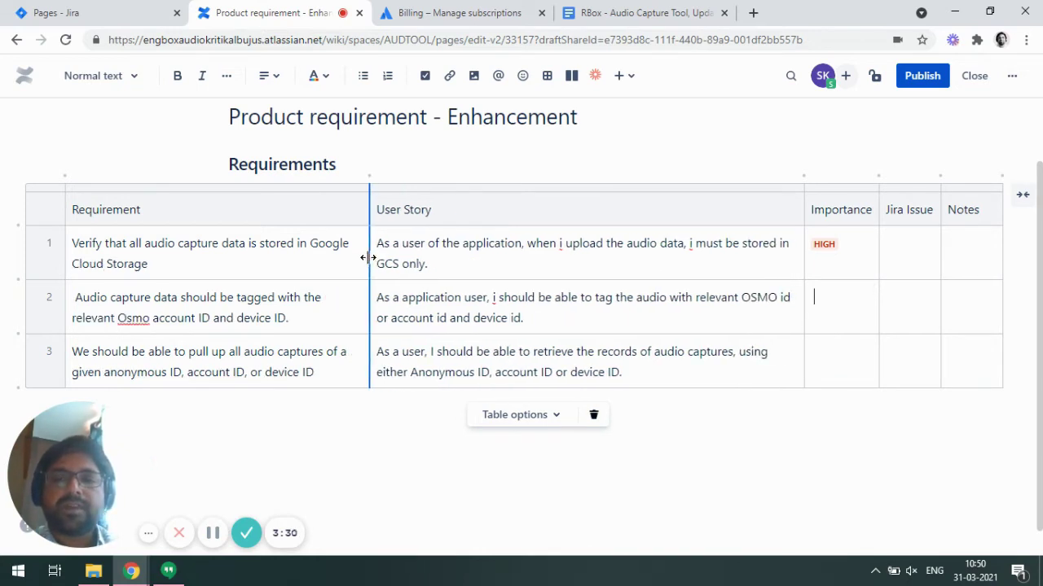
left_click_drag(801, 269, 720, 265)
Step: Rename the Importance column header of the Requirements table to "Priority"
left_click_drag(788, 213, 727, 215)
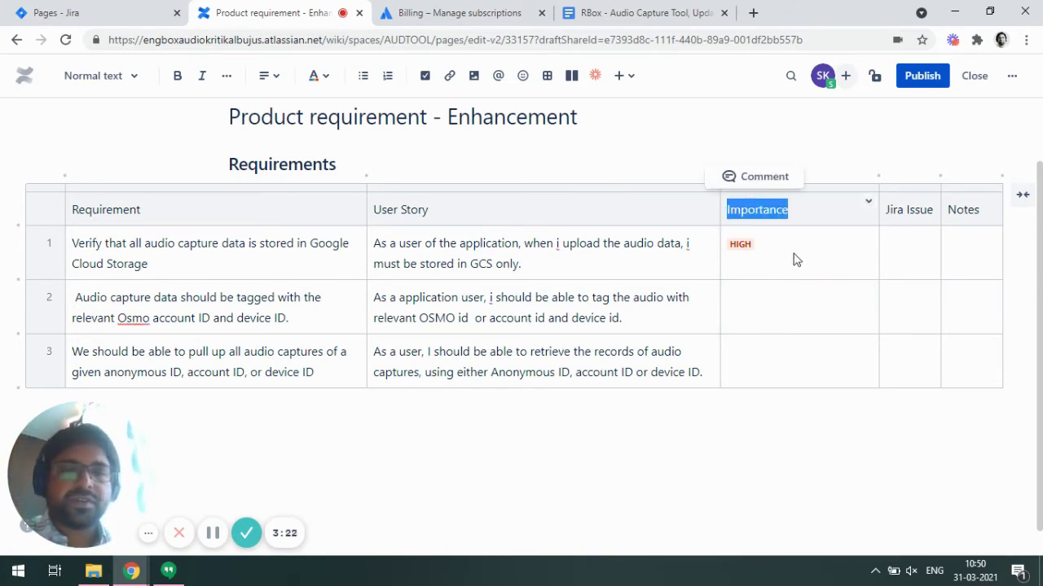
type("Prio")
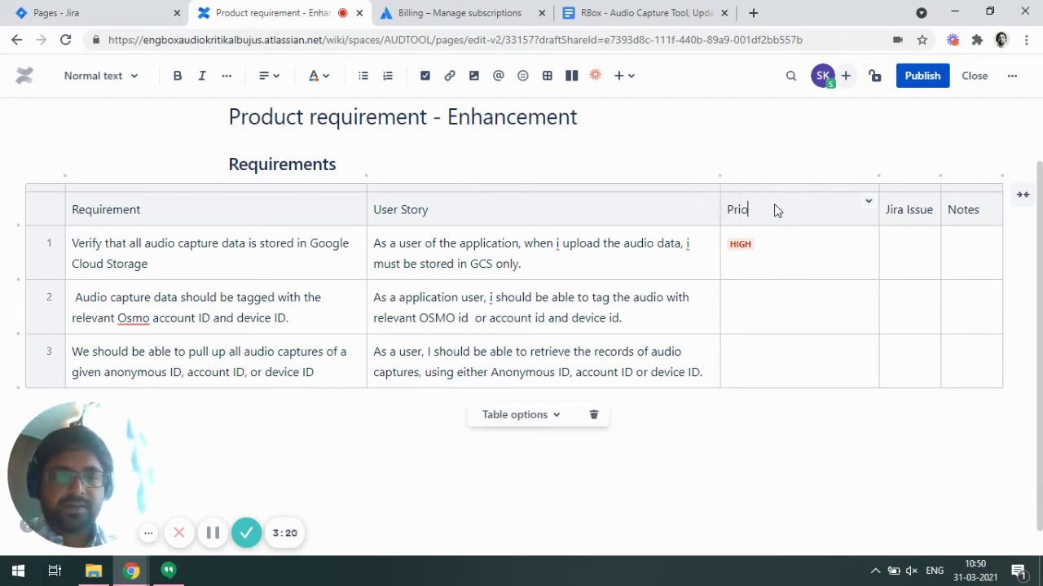
type("rity")
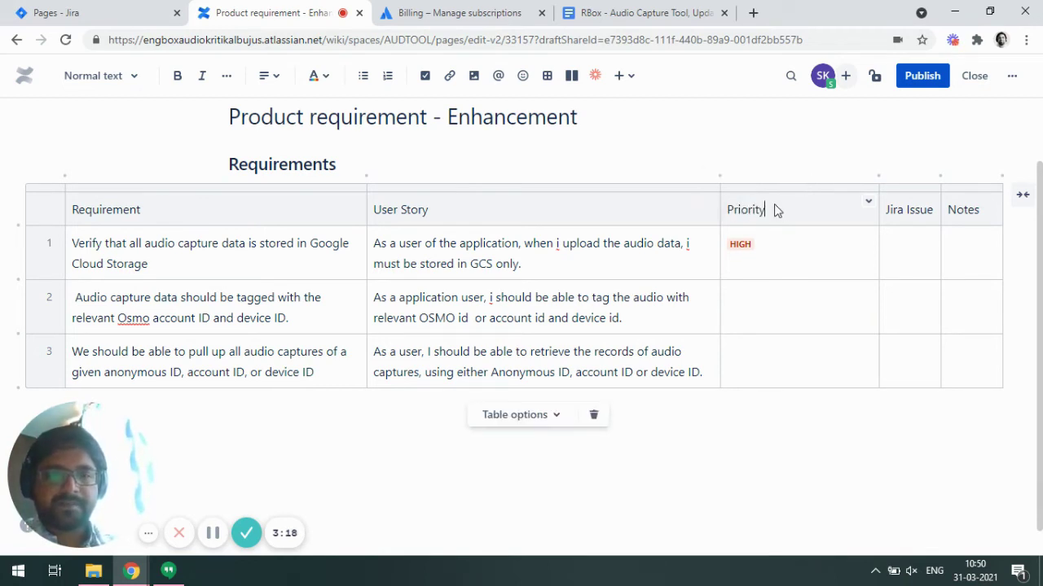
left_click(212, 533)
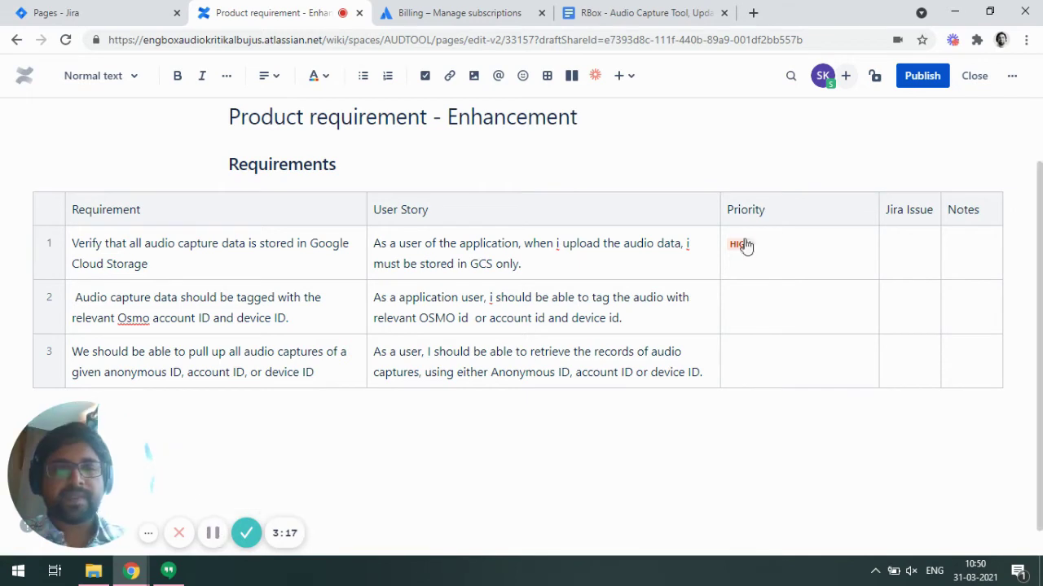
Step: Narrow the Priority column and widen the Jira Issue and Notes columns of the Requirements table
left_click(780, 210)
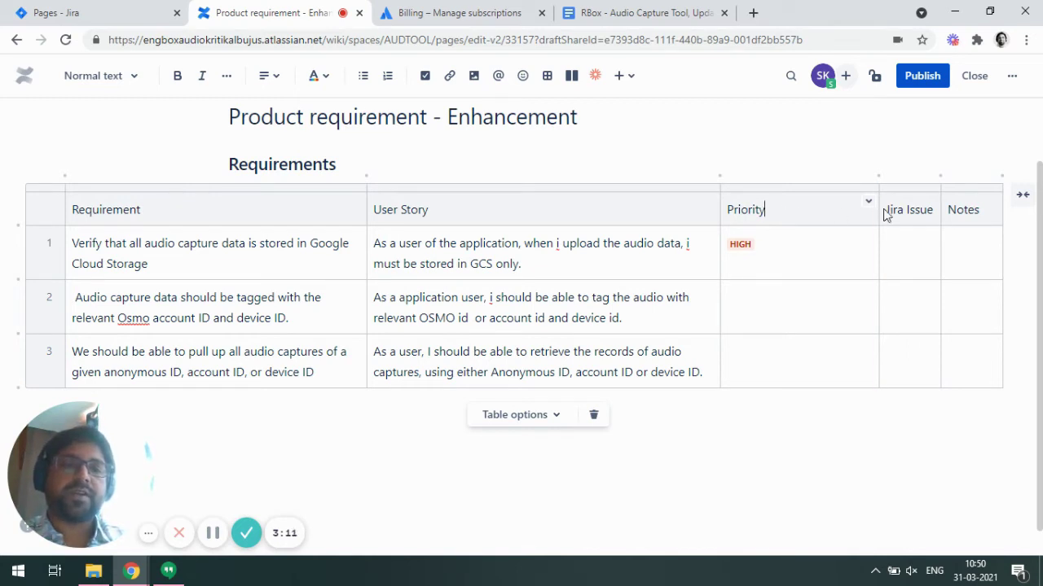
left_click_drag(878, 212, 790, 218)
left_click_drag(943, 249, 872, 240)
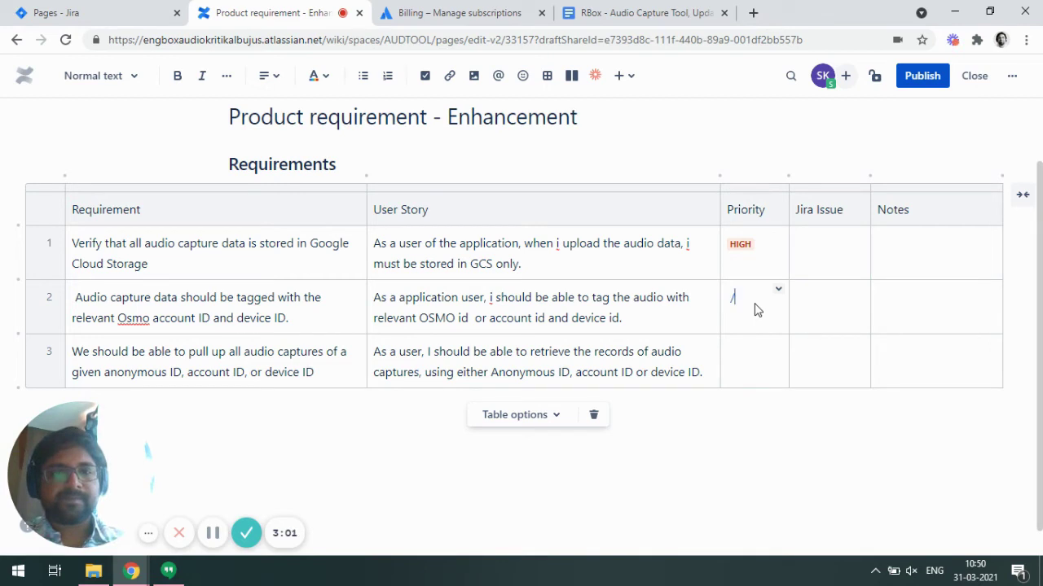
Step: Insert a red status label reading "HIGH" in row 2's Priority cell
type("sa")
key("BackSpace")
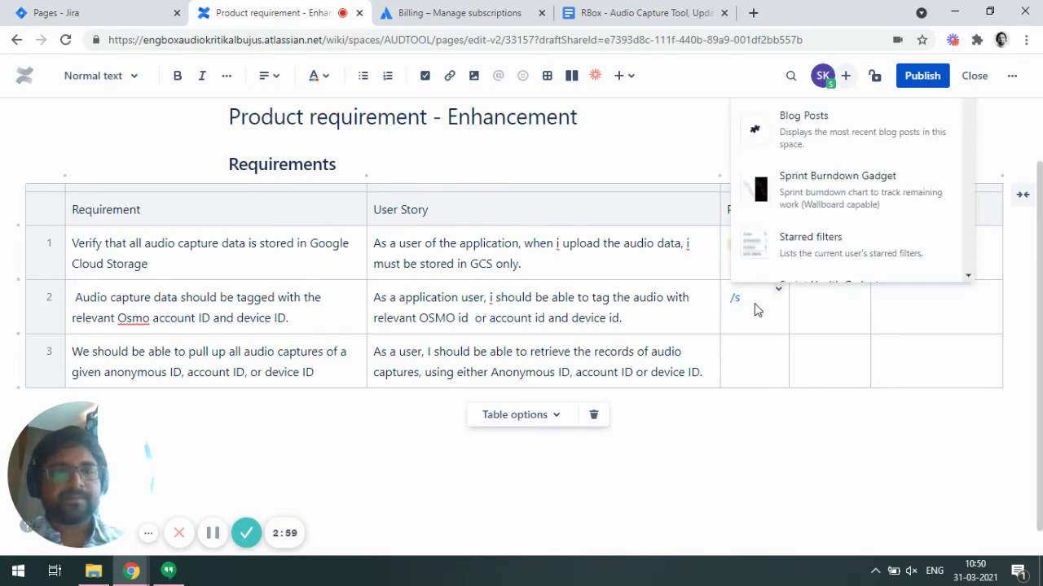
type("tat")
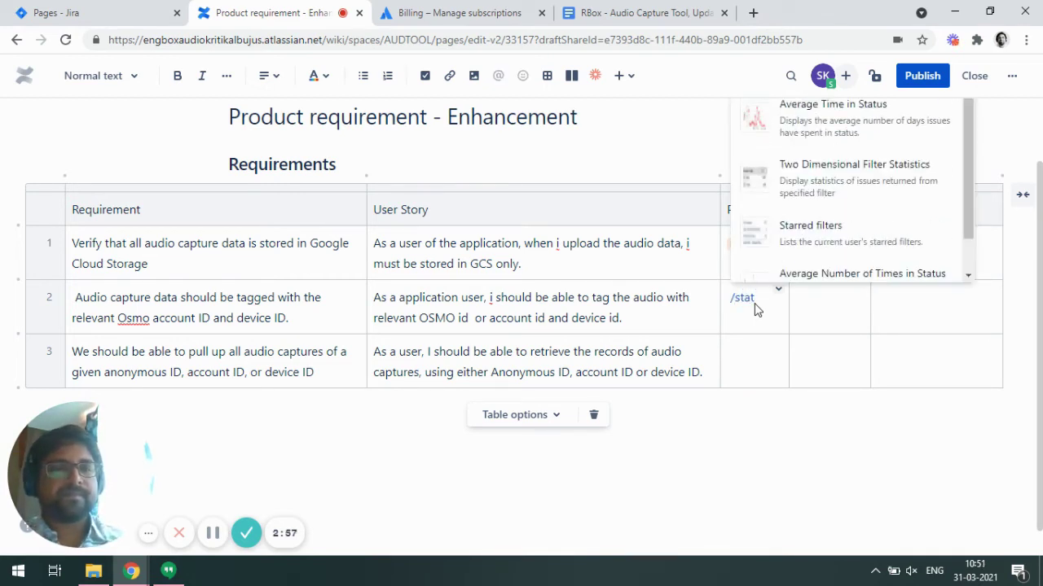
type("us")
scroll(839, 171, "up", 3)
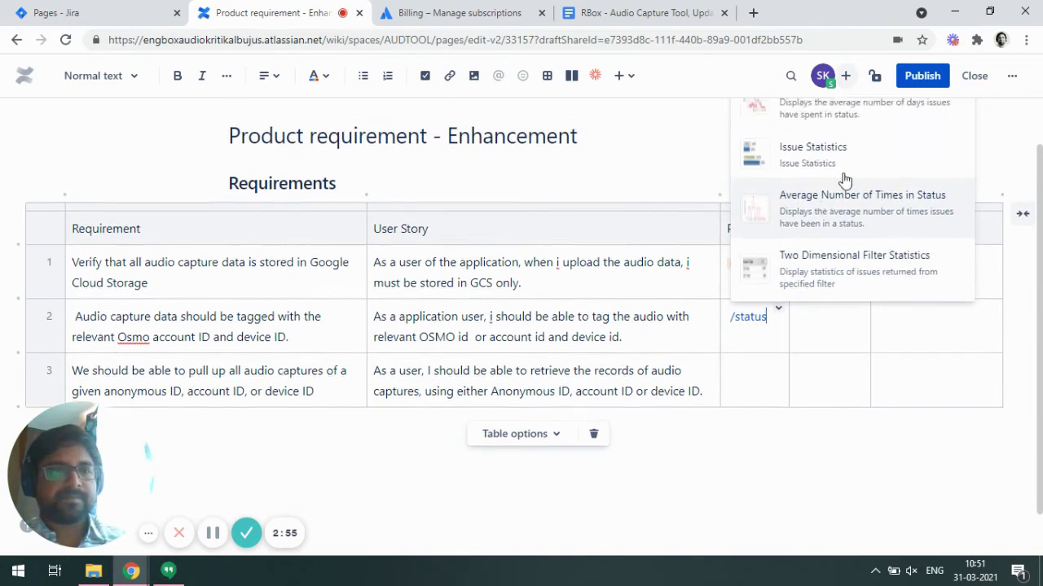
left_click(839, 111)
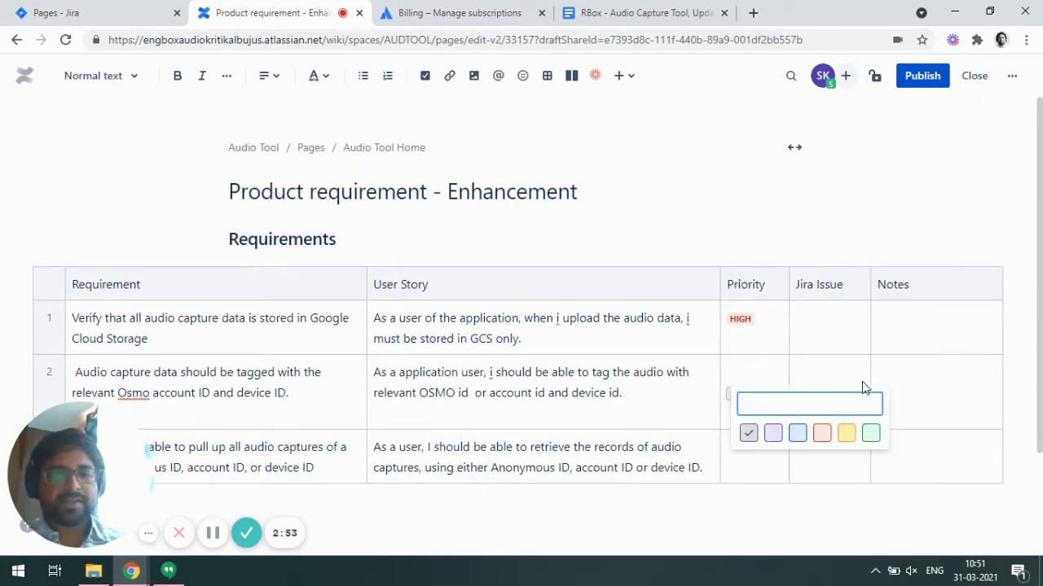
type("HIGH")
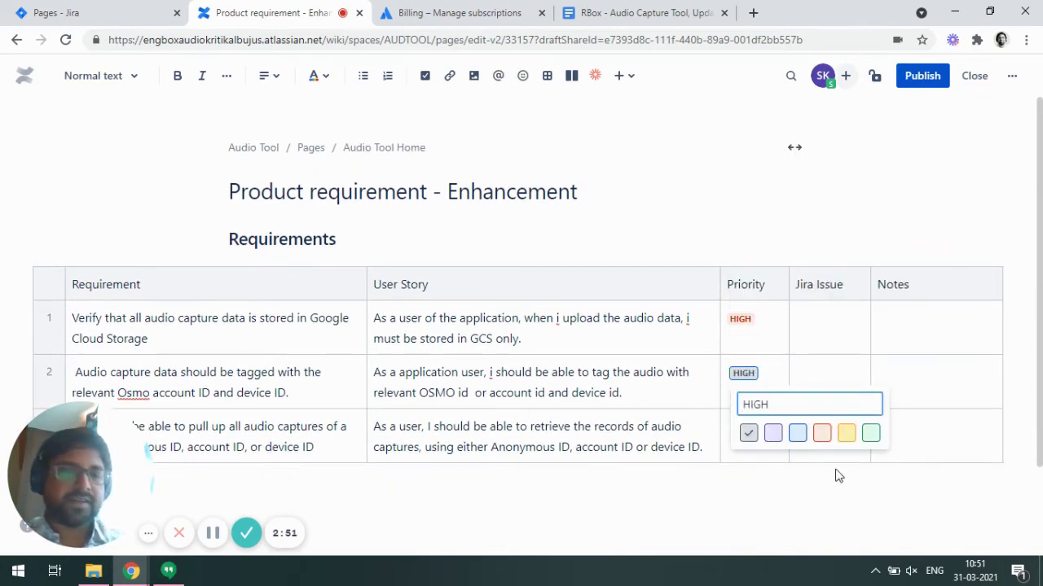
left_click(819, 434)
scroll(820, 440, "down", 1)
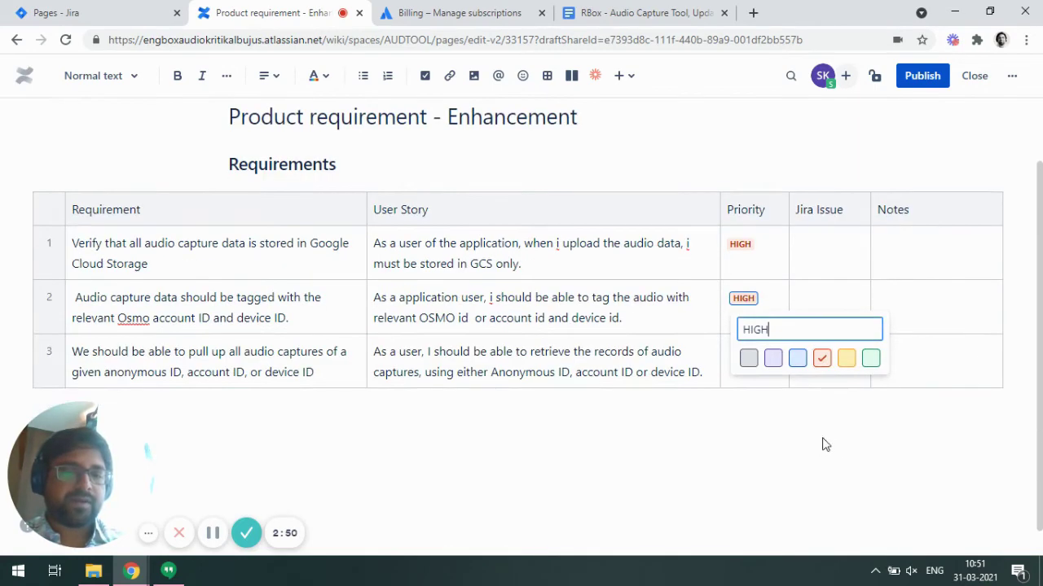
left_click(768, 433)
Step: Insert a yellow status label reading "MEDIUM" in row 3's Priority cell
left_click(748, 352)
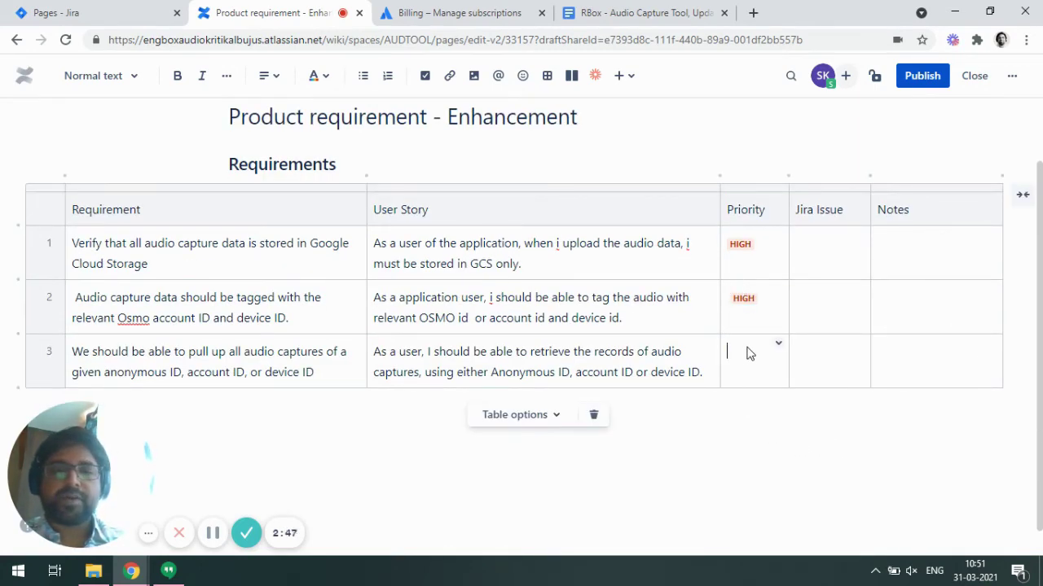
type("/status")
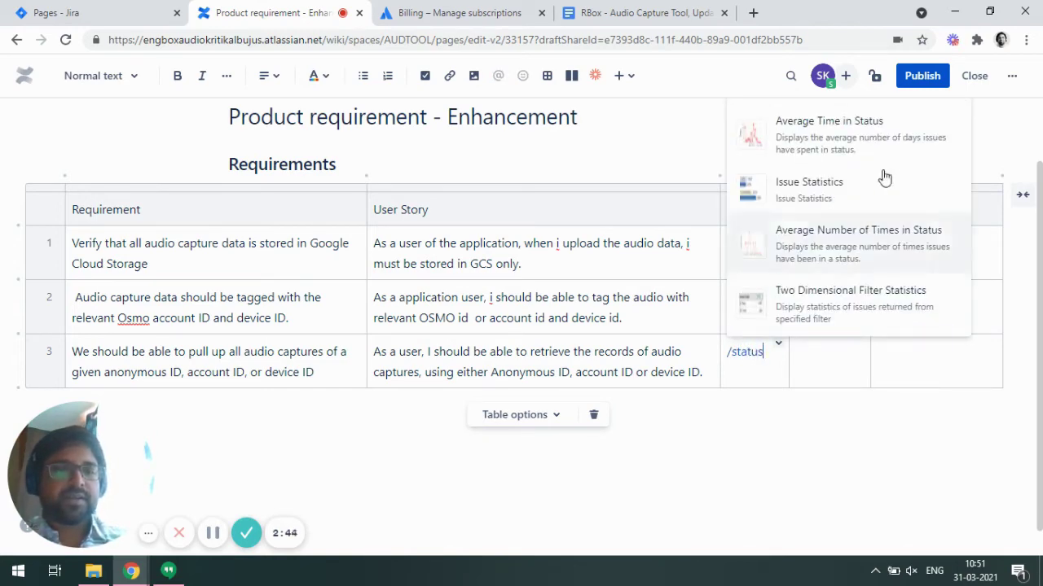
scroll(872, 196, "up", 1)
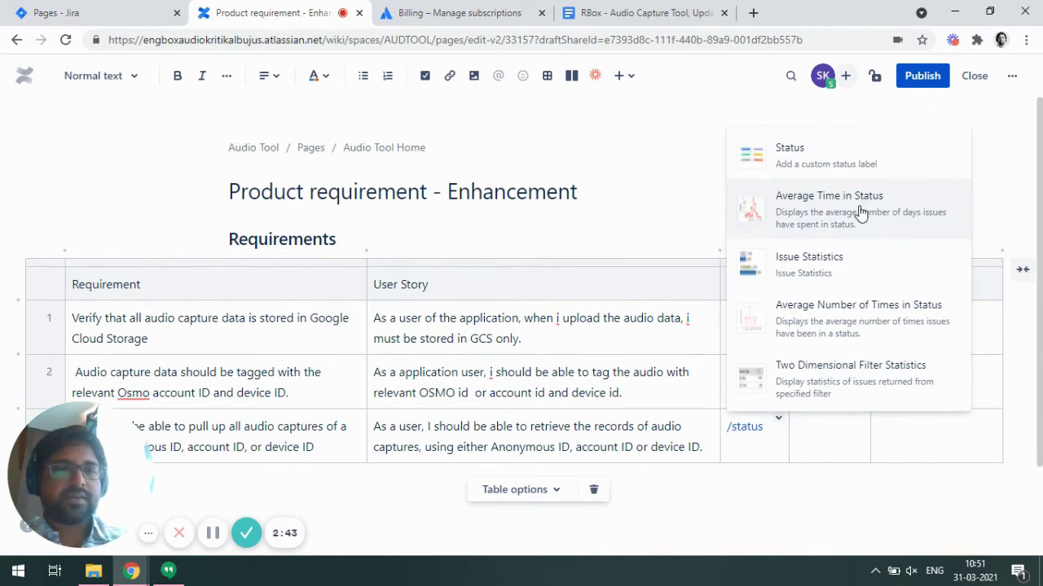
left_click(871, 163)
type("MI")
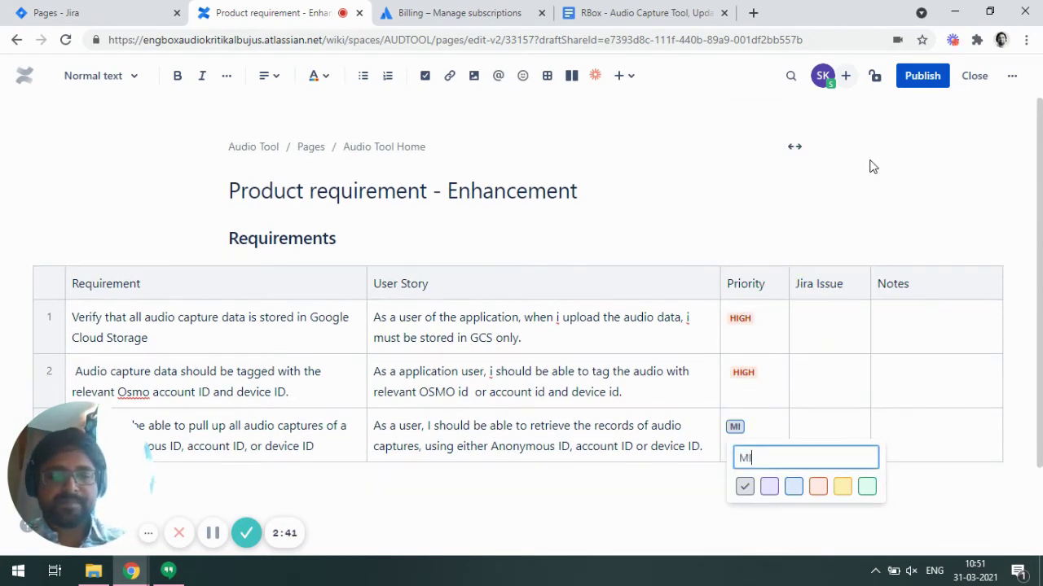
type("EDM")
key("BackSpace")
key("BackSpace")
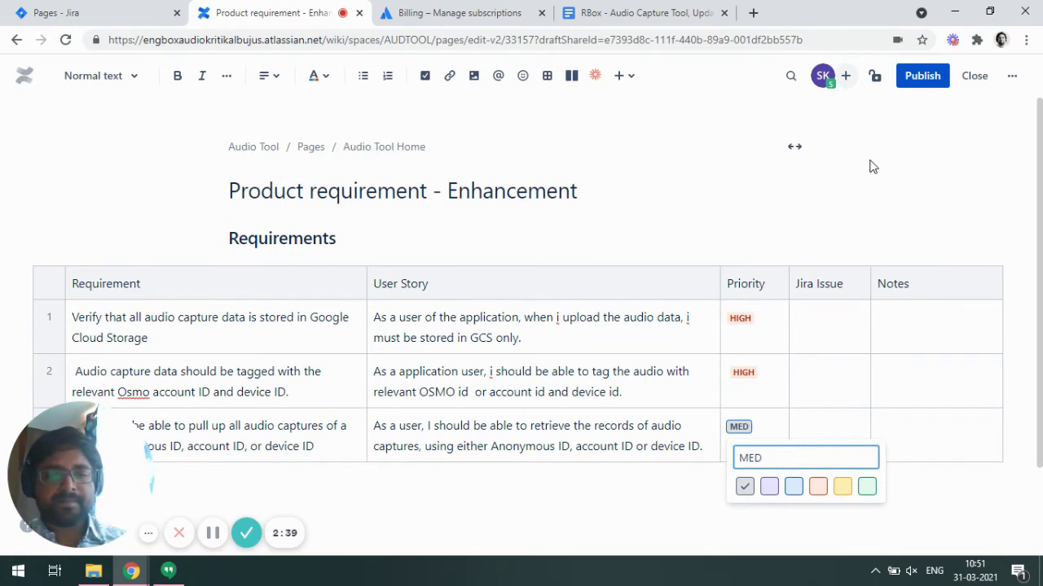
type("IUM")
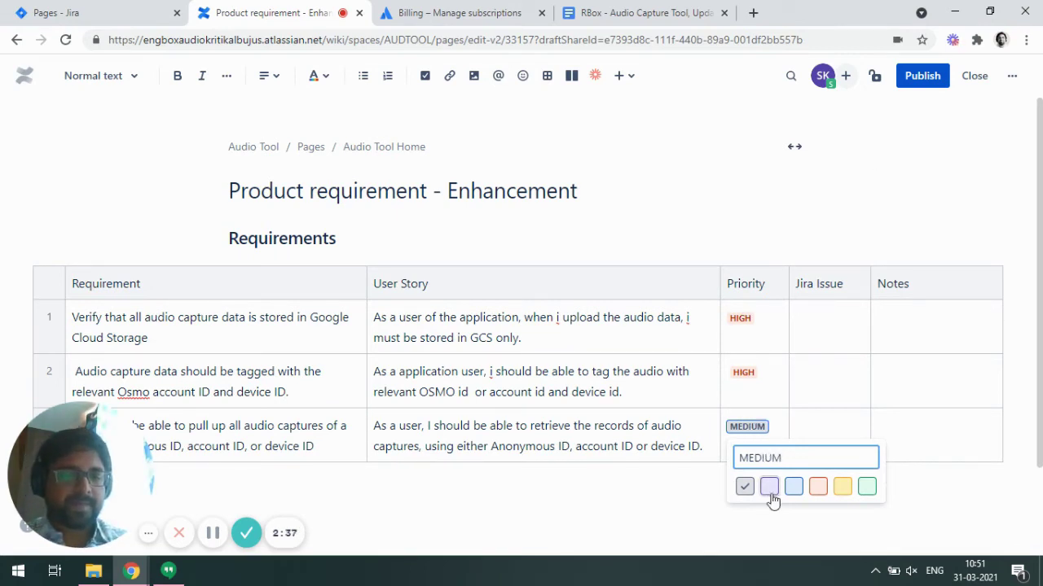
left_click(842, 487)
scroll(842, 497, "down", 1)
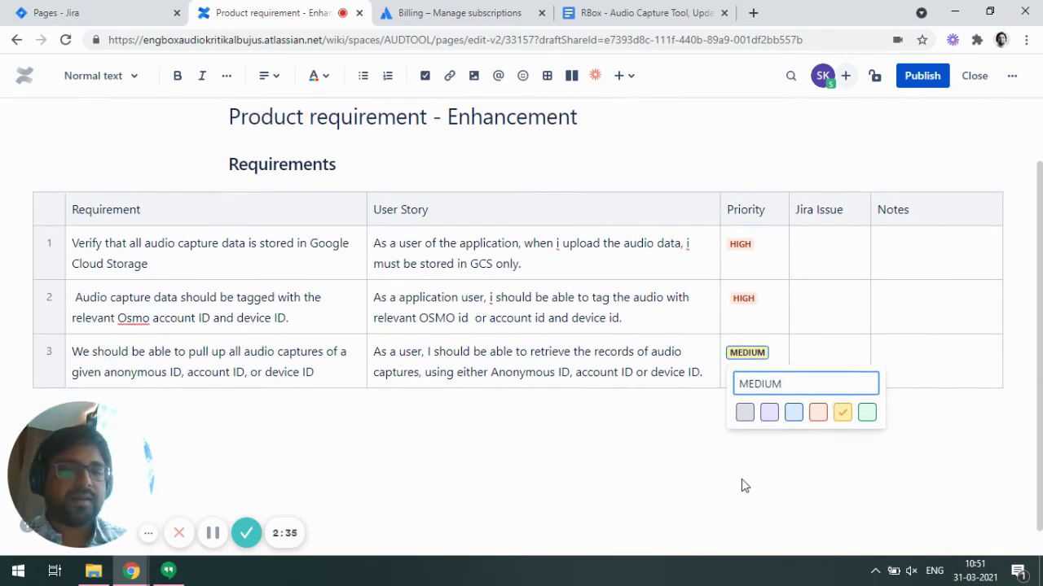
left_click(690, 471)
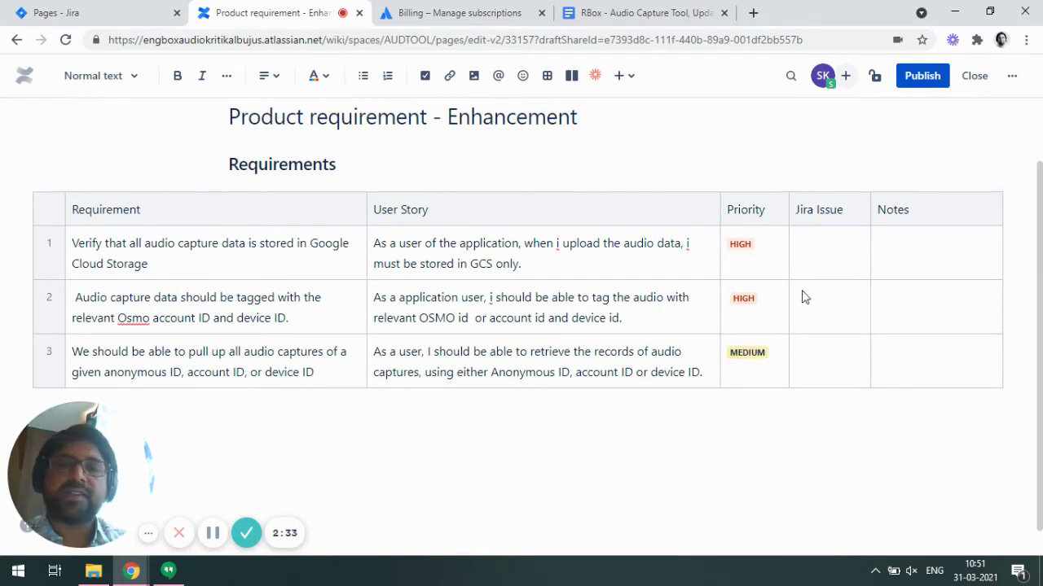
Step: Insert the recently viewed Jira issue AUDTOOL-51 into row 1's Jira Issue cell and widen the Jira Issue column
left_click(830, 259)
type("/")
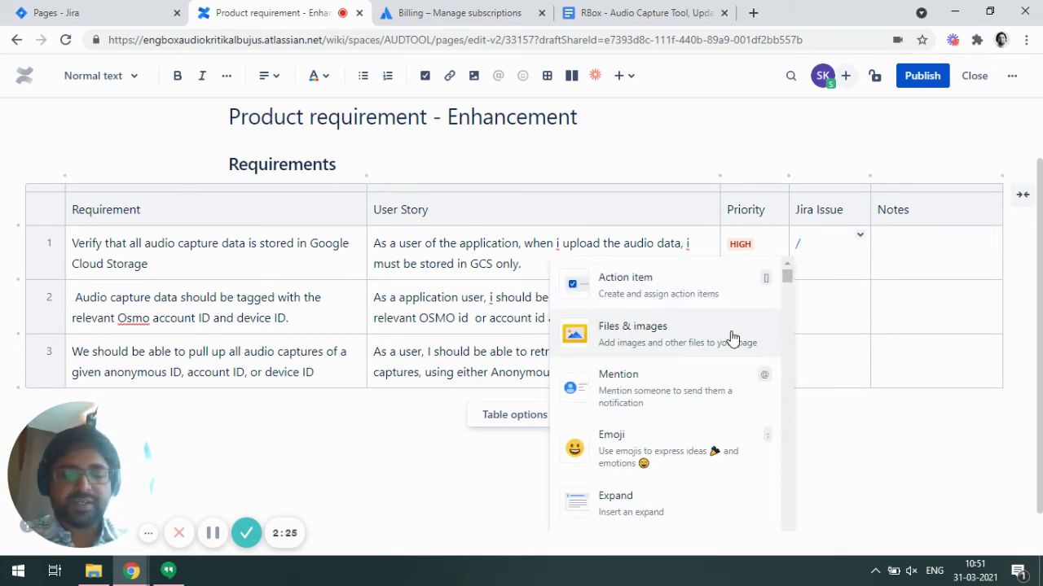
type("ji")
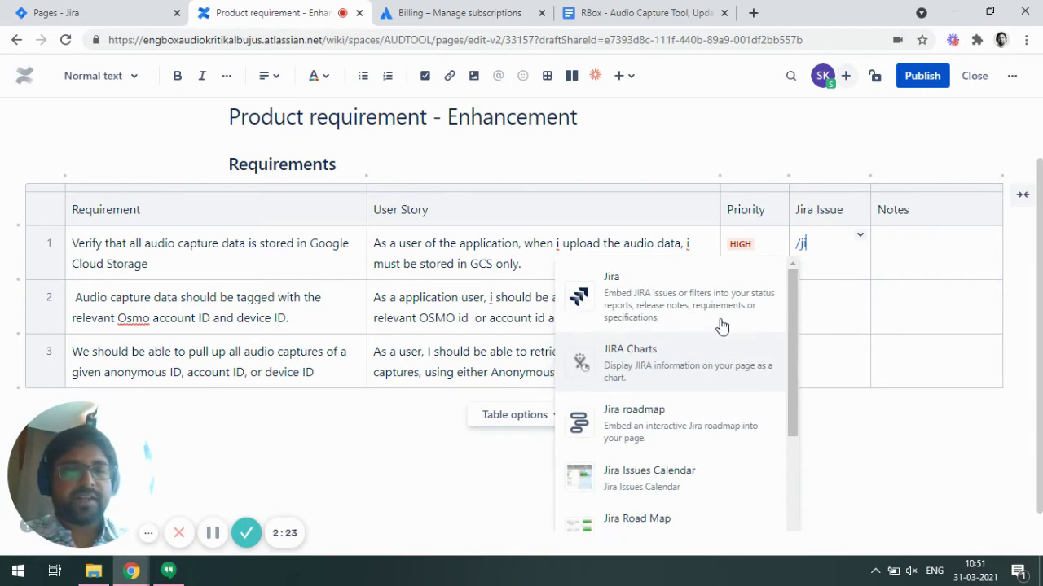
left_click(722, 322)
left_click(254, 187)
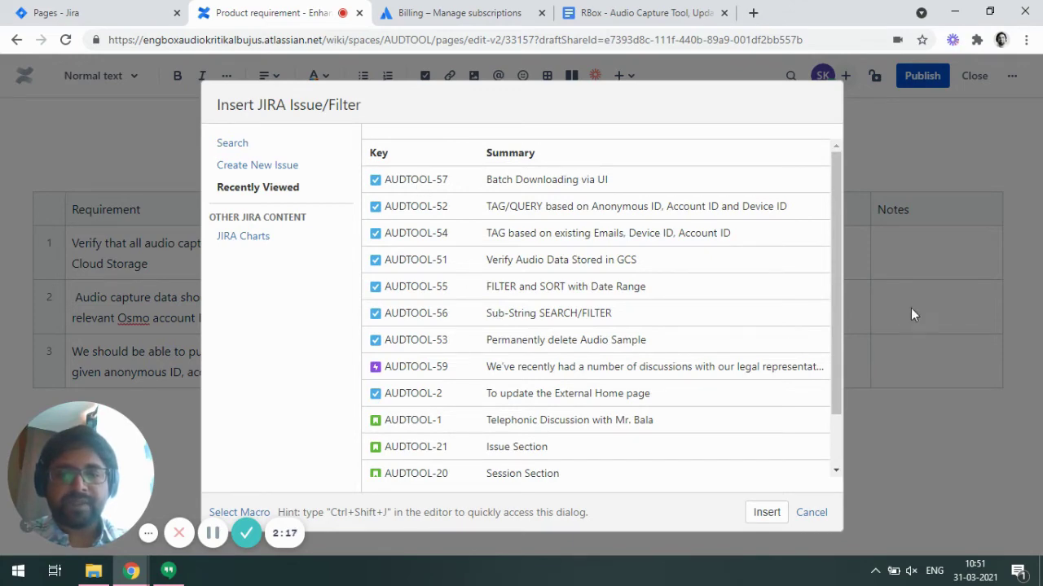
mouse_move(832, 358)
left_mouse_down()
mouse_move(838, 445)
mouse_move(847, 352)
left_mouse_up()
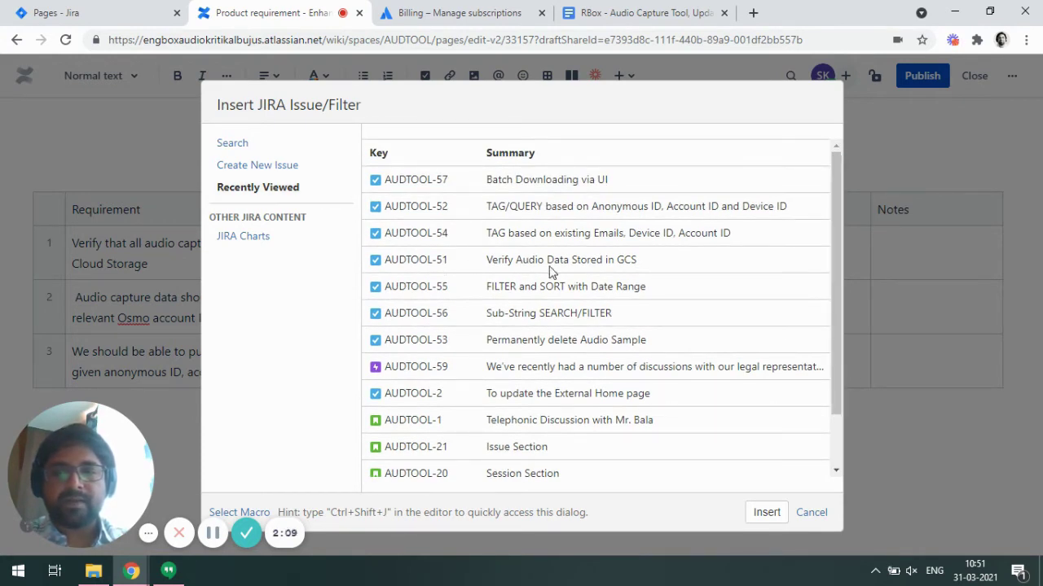
left_click_drag(638, 267, 439, 267)
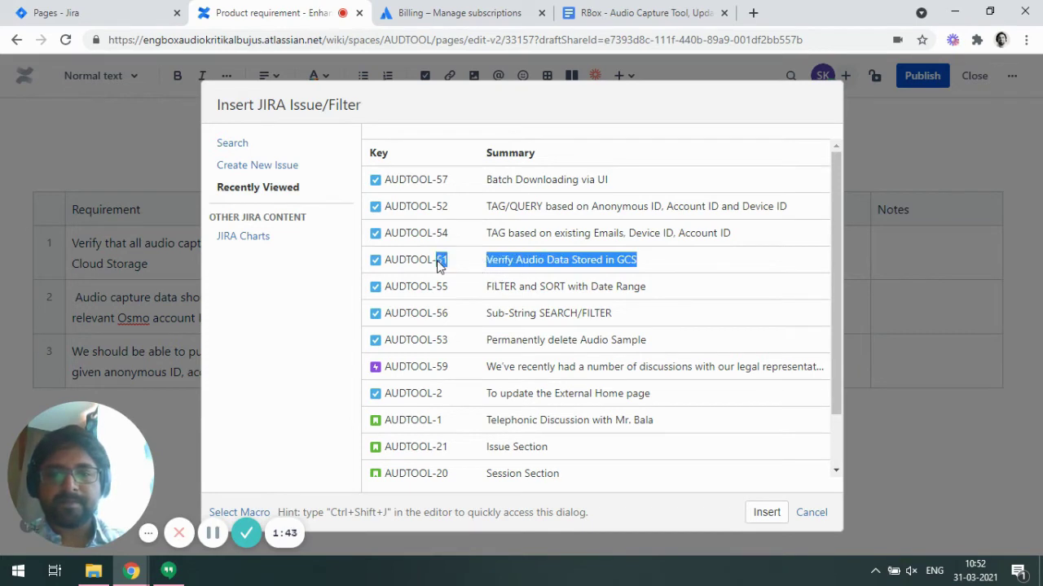
left_click(505, 269)
double_click(505, 269)
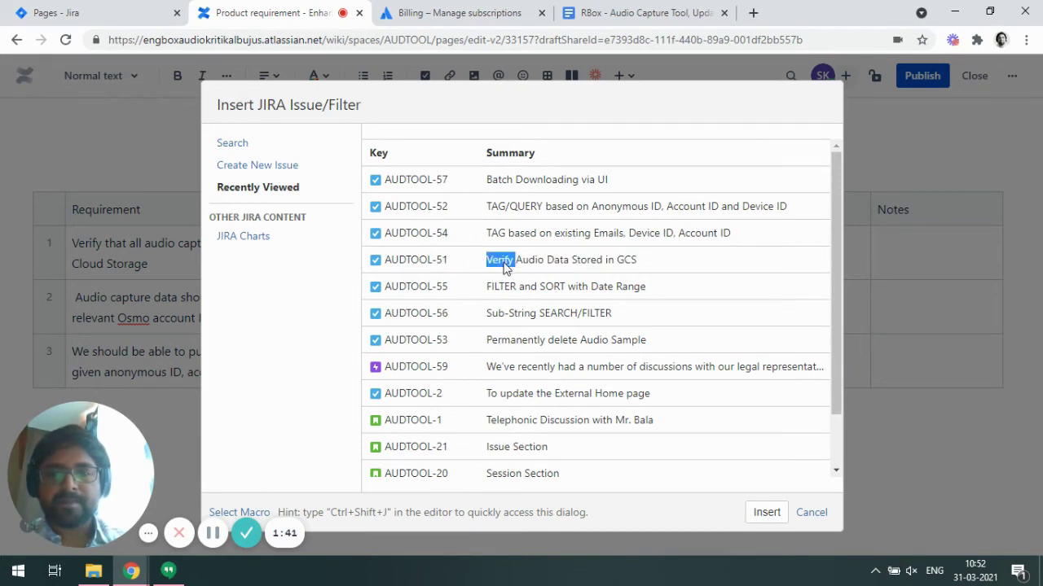
left_click_drag(656, 259, 486, 269)
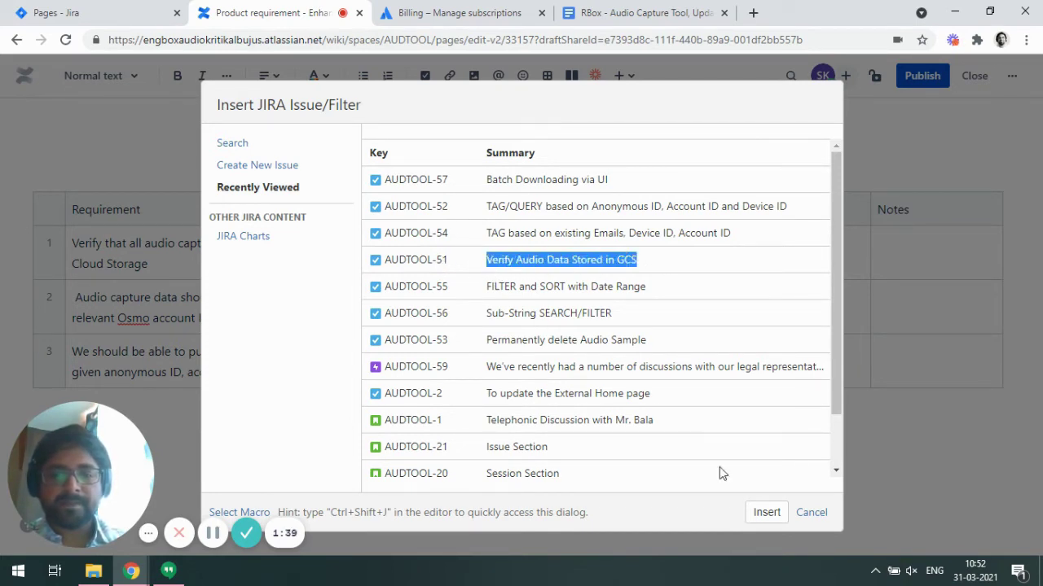
left_click(766, 513)
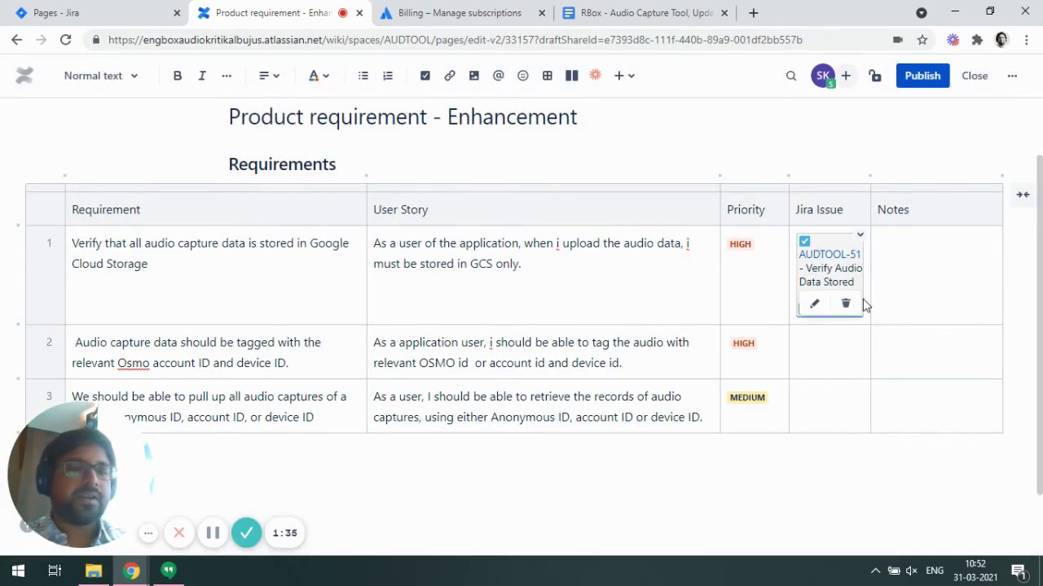
left_click_drag(870, 251, 918, 252)
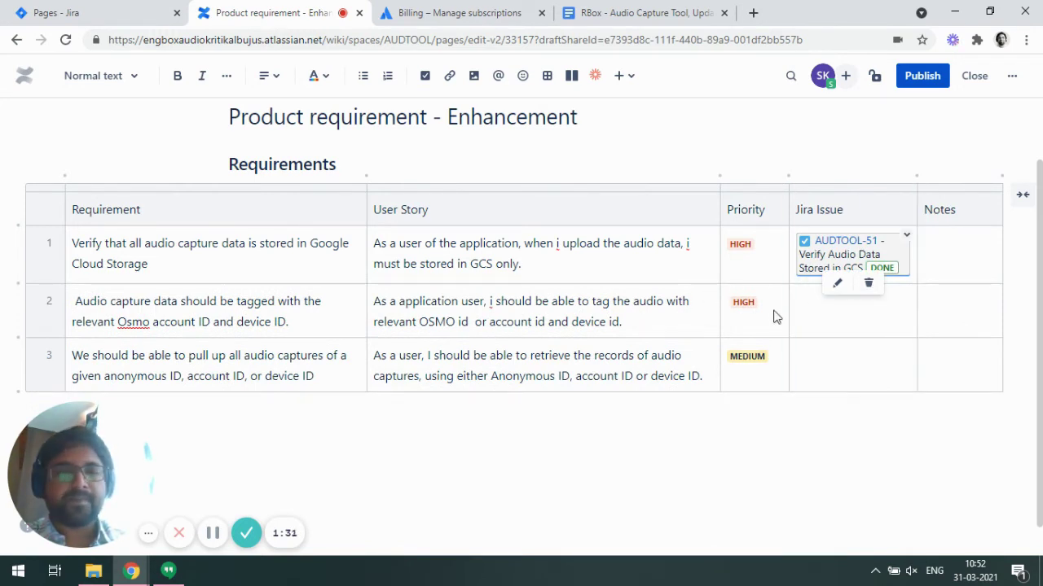
Step: Insert the recently viewed Jira issue AUDTOOL-52 into row 2's Jira Issue cell of the Requirements table
left_click(855, 318)
type("/Jira")
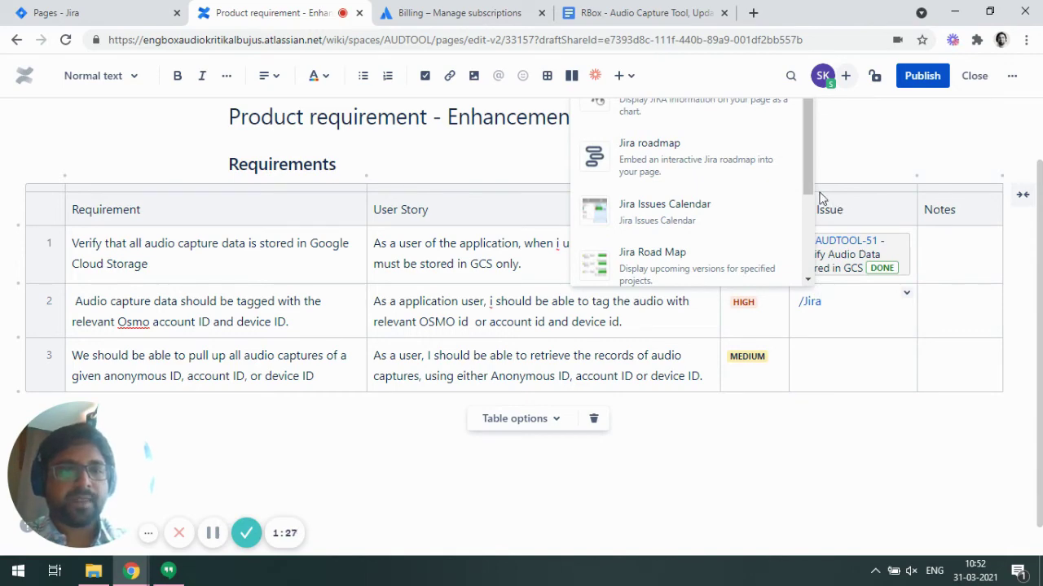
scroll(814, 200, "up", 2)
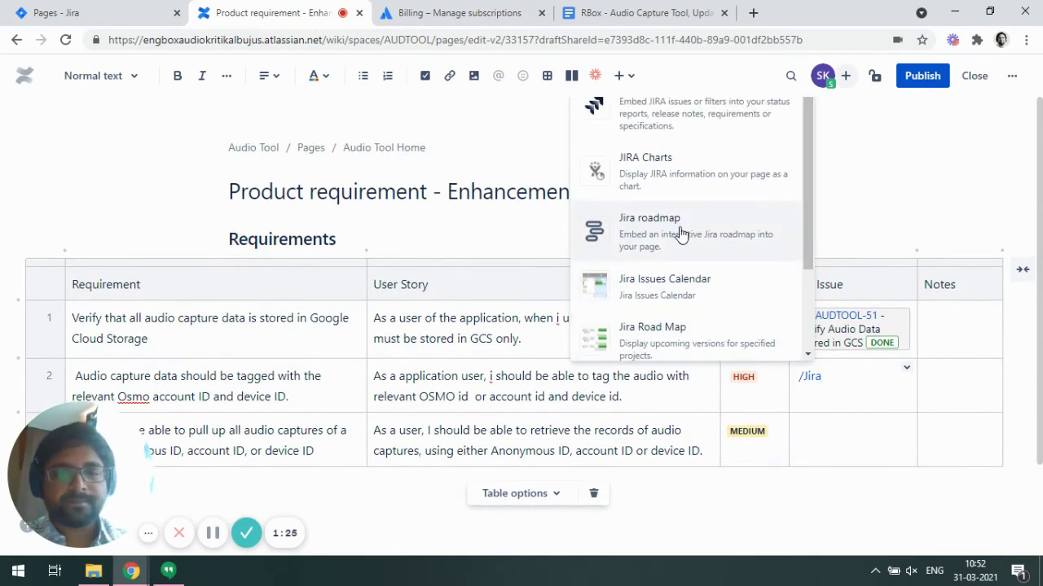
left_click(666, 114)
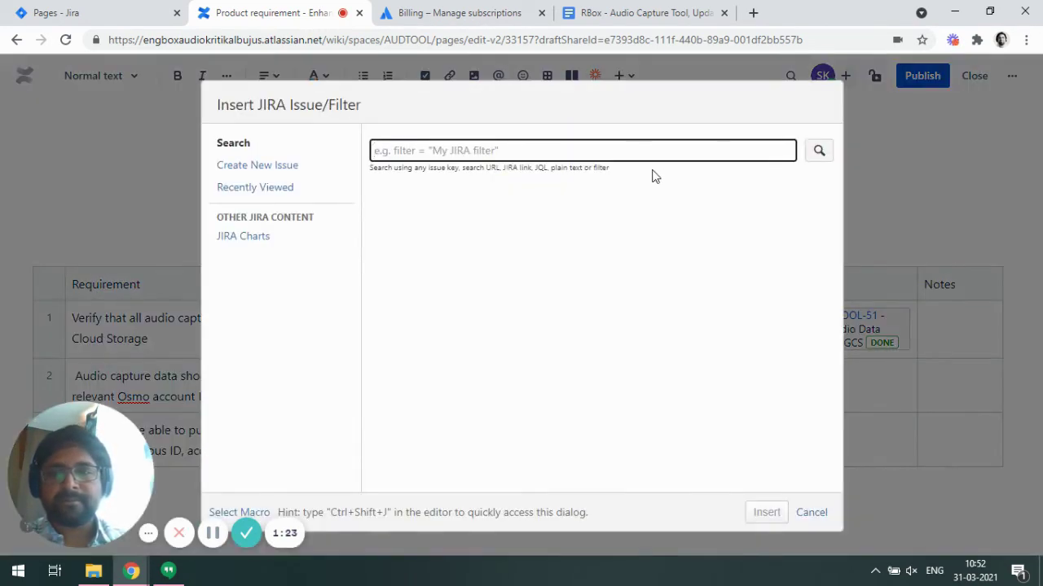
left_click(273, 188)
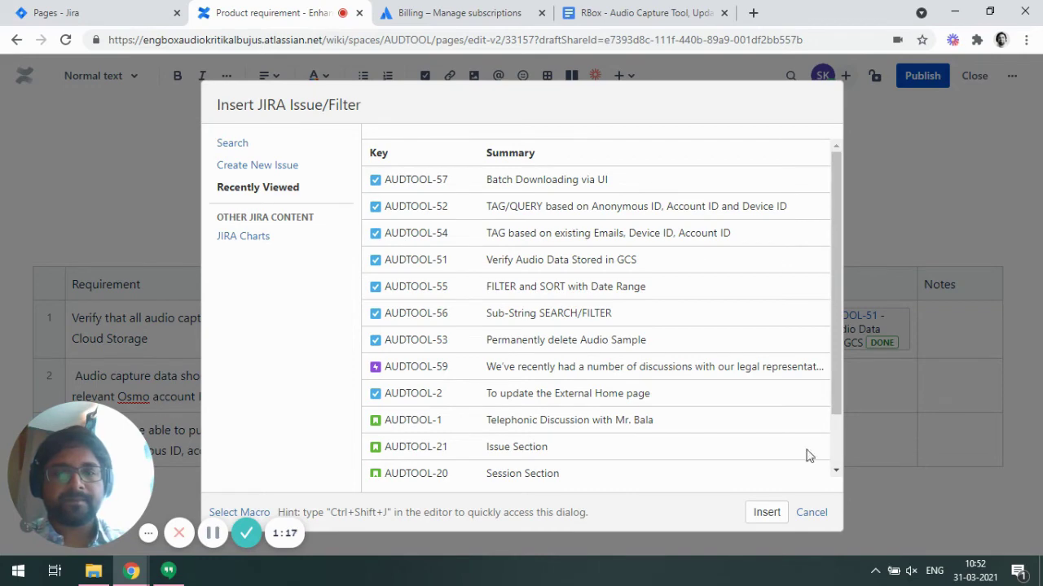
left_click(764, 513)
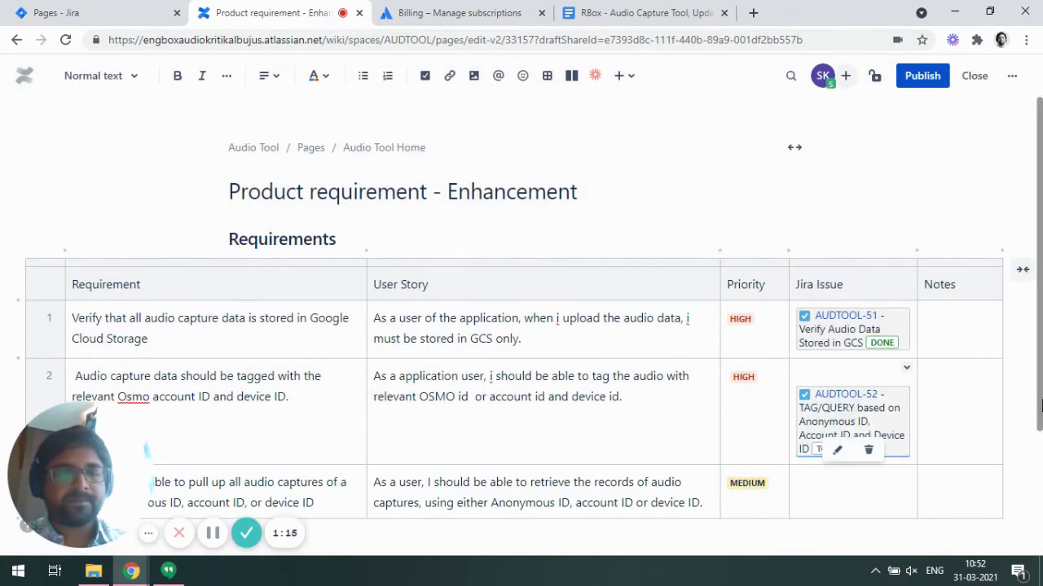
Step: Insert the recently viewed Jira issue AUDTOOL-54 into row 3's Jira Issue cell of the Requirements table
scroll(847, 391, "down", 2)
left_click(839, 376)
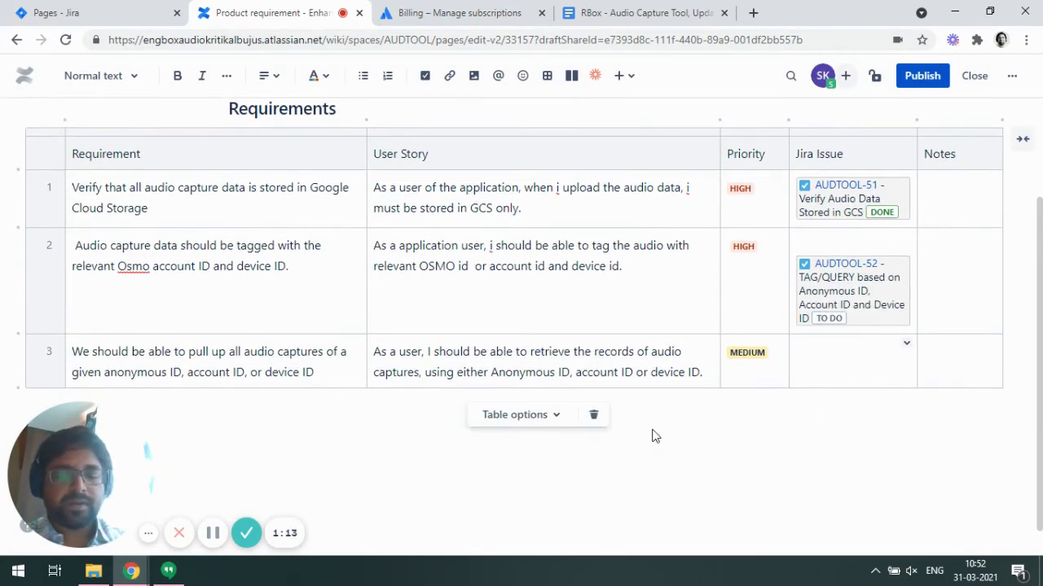
type("/")
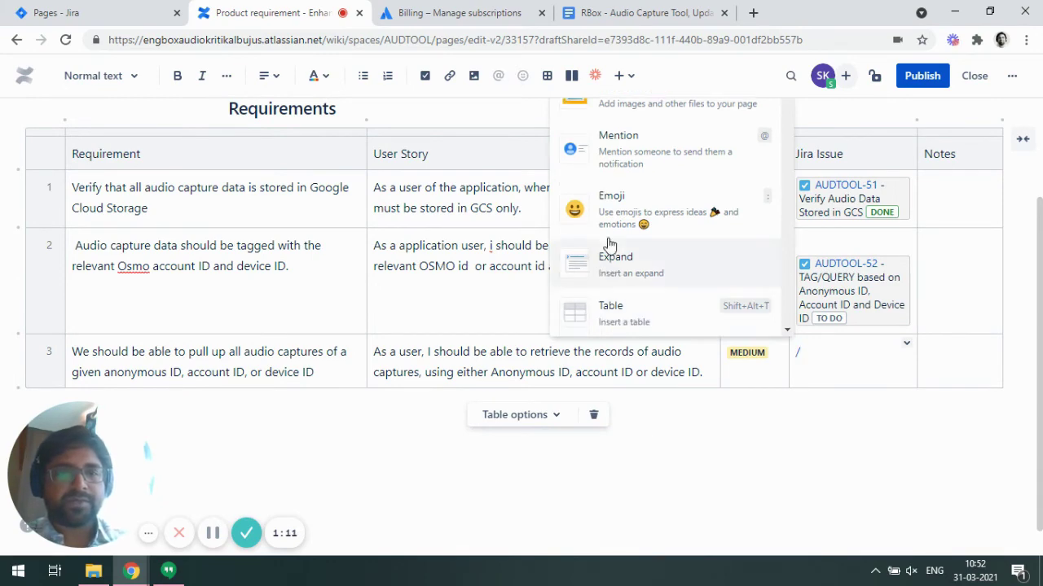
type("jira")
scroll(663, 155, "up", 3)
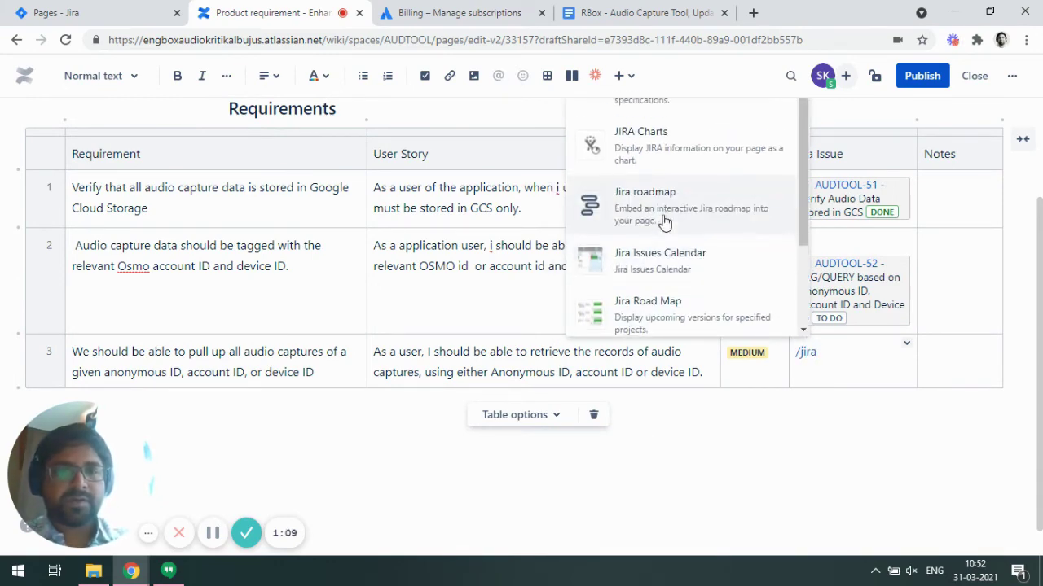
left_click(703, 149)
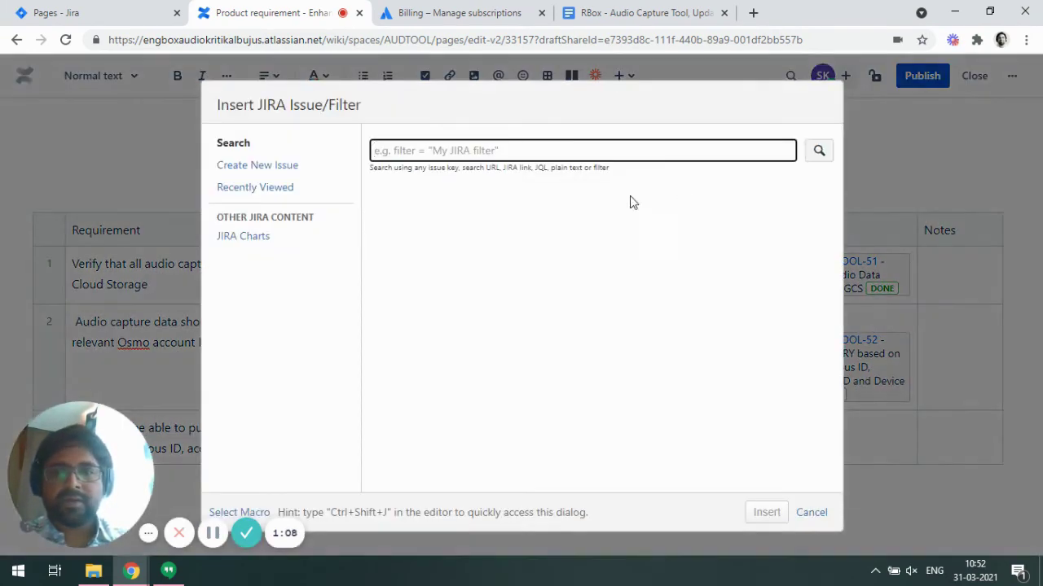
left_click(265, 189)
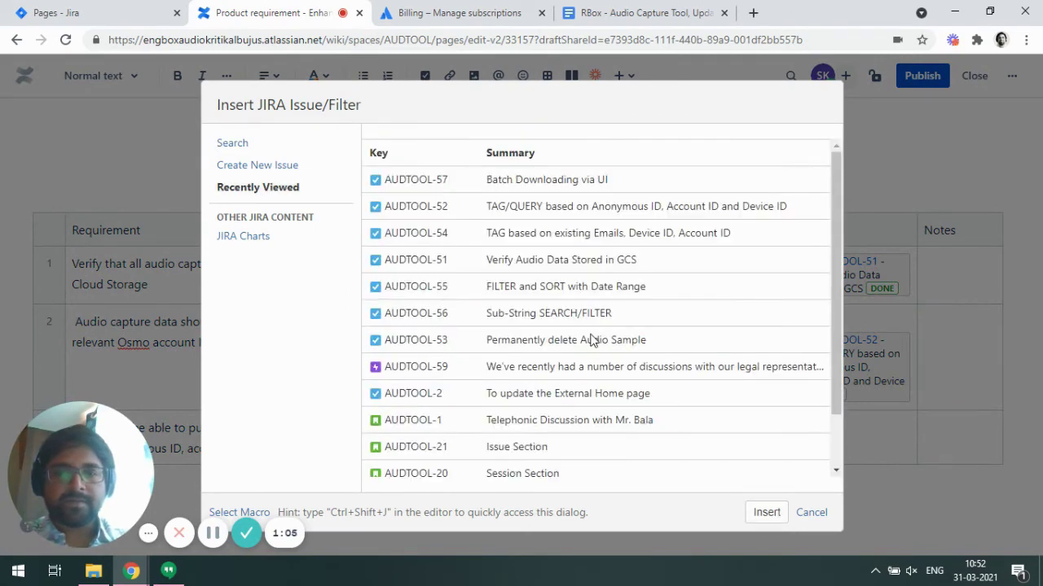
left_click(772, 518)
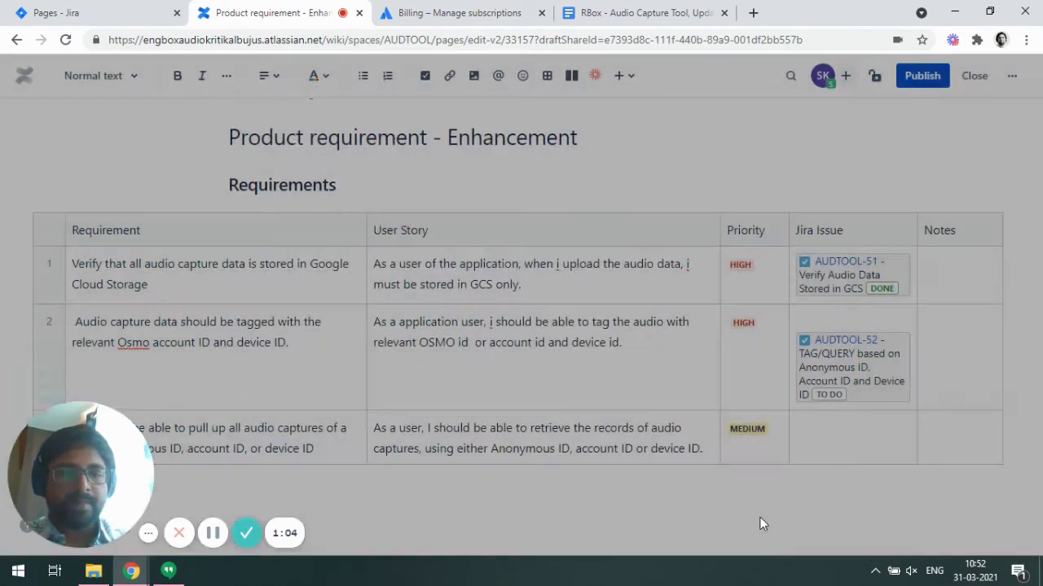
left_click(982, 195)
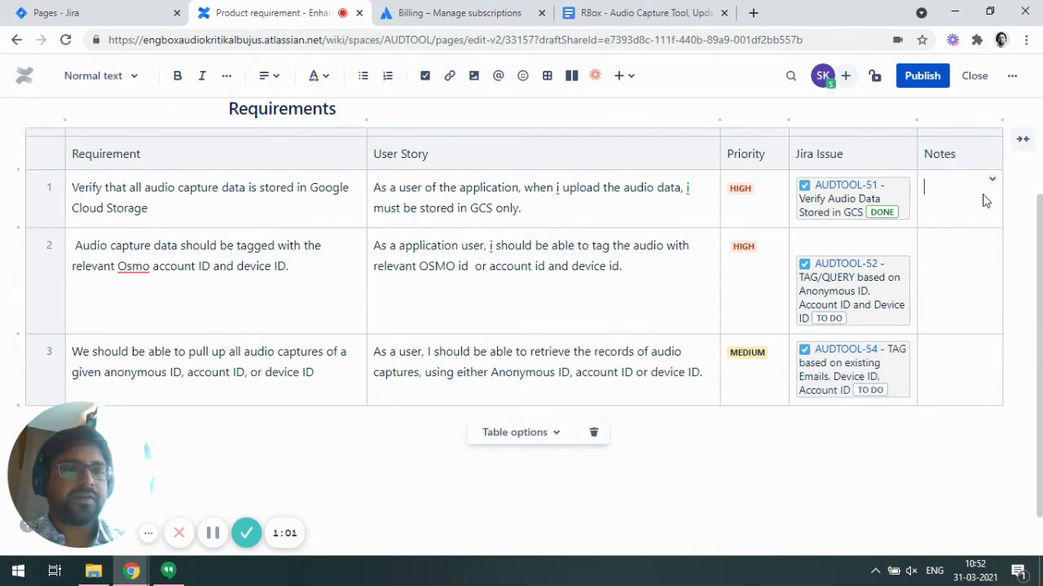
Step: Publish the Product requirement - Enhancement page and go through the welcome message and three-part space tour to dismiss them
scroll(631, 489, "up", 2)
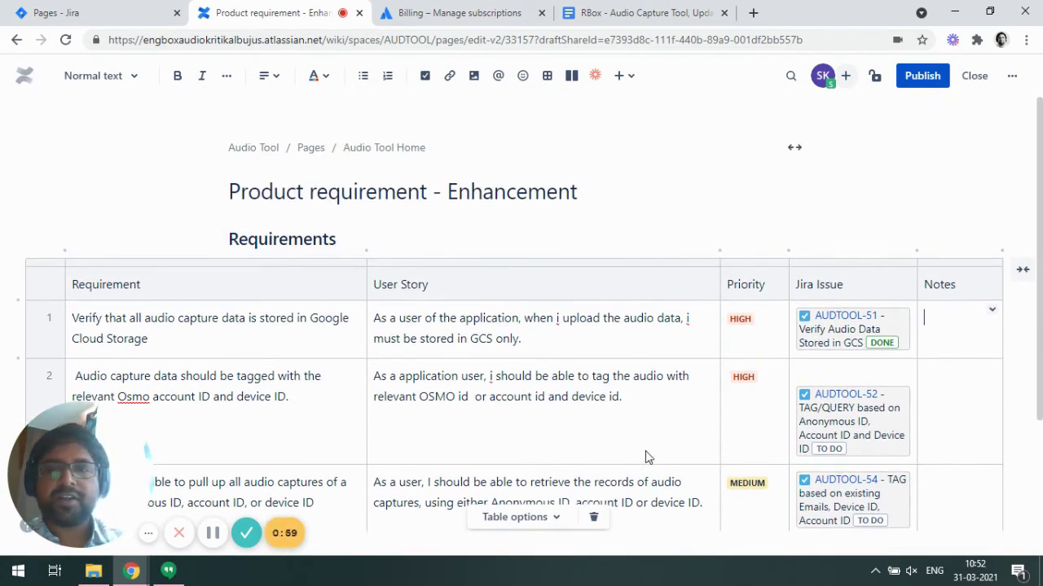
left_click(921, 79)
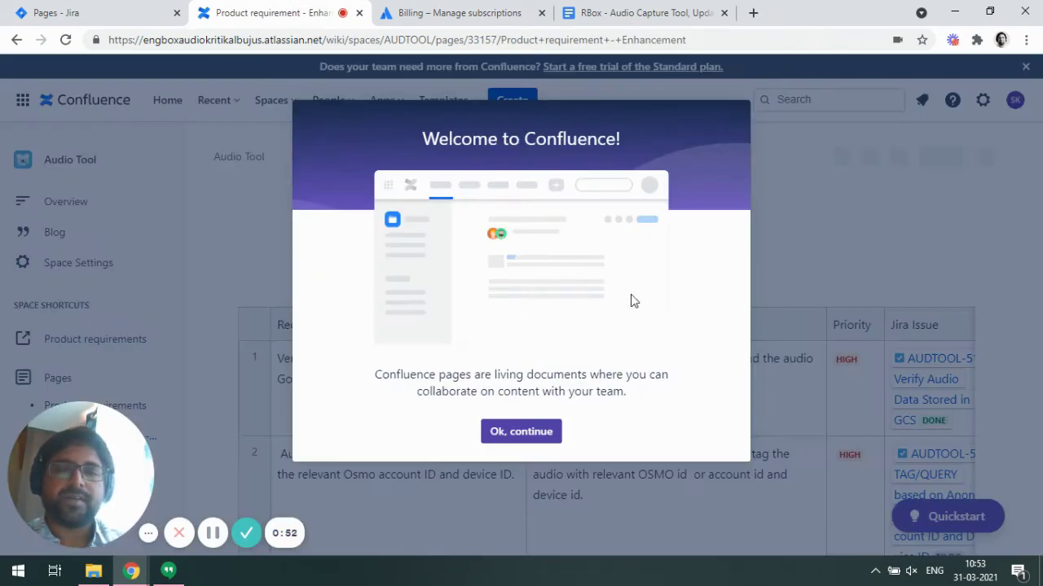
left_click(510, 440)
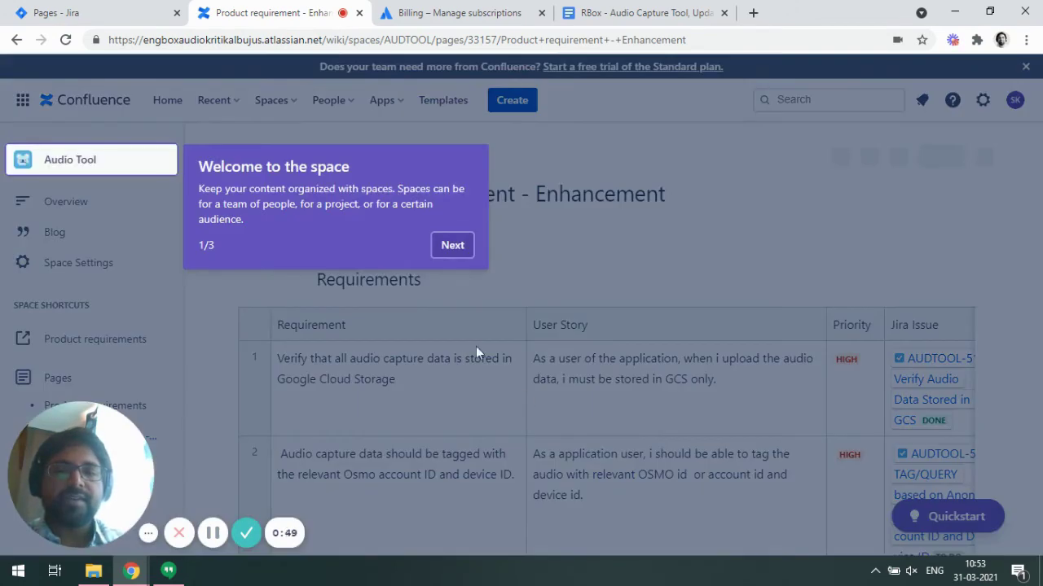
left_click(456, 250)
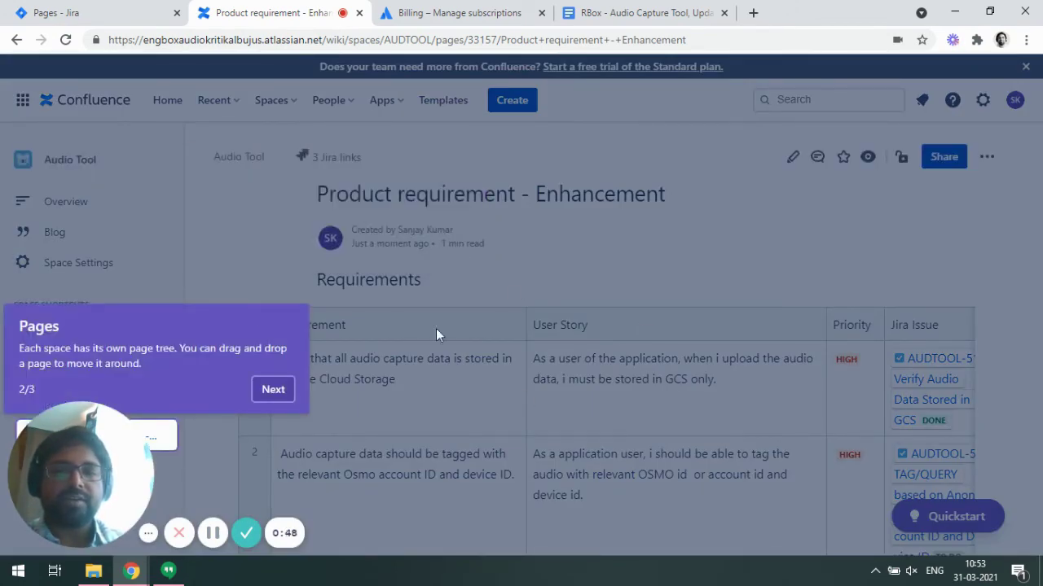
left_click(274, 391)
left_click(780, 267)
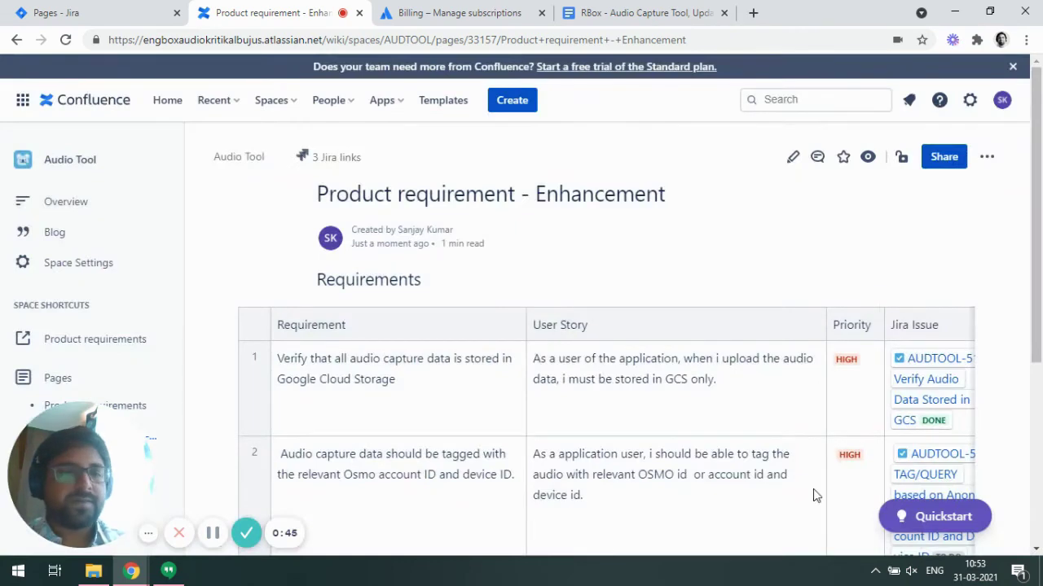
Step: Reopen the published Product requirement - Enhancement page for editing and close the width control tip
scroll(661, 389, "down", 3)
scroll(706, 411, "up", 5)
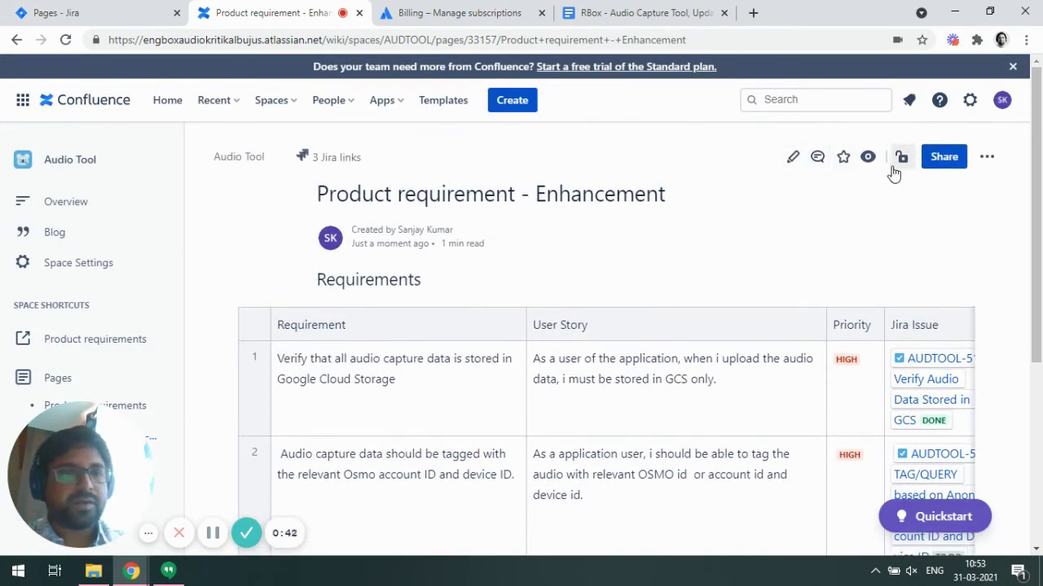
left_click(793, 157)
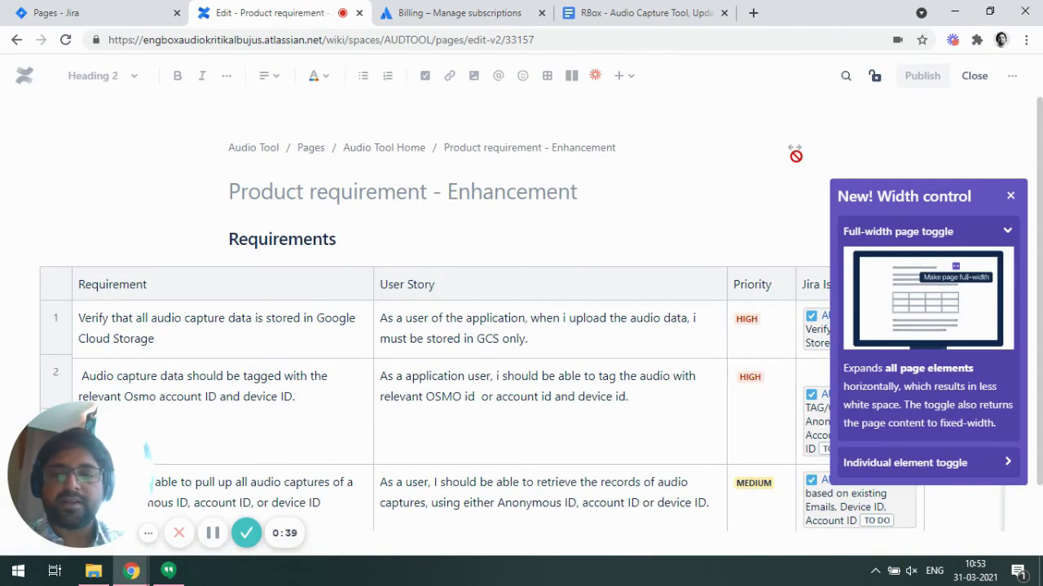
left_click(1010, 195)
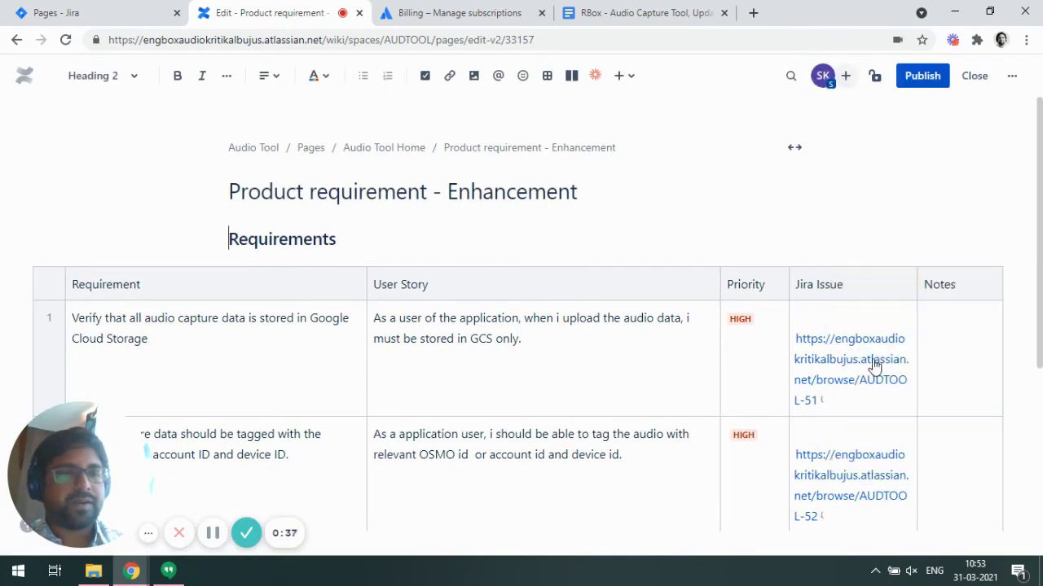
Step: Narrow the Requirement and User Story columns and widen the Jira Issue column of the Requirements table, keeping the Priority column narrow
scroll(431, 409, "down", 2)
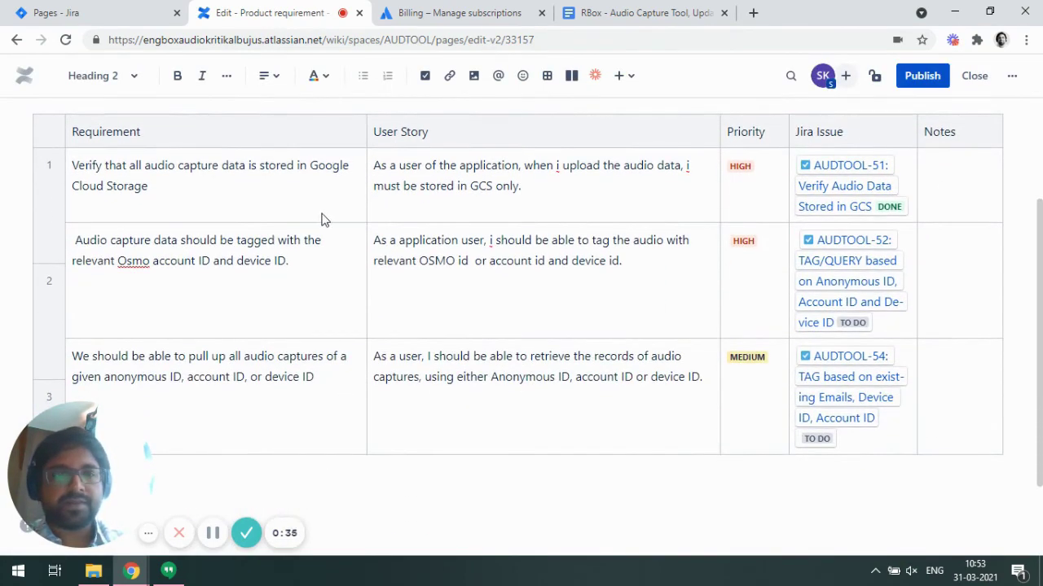
left_click(715, 205)
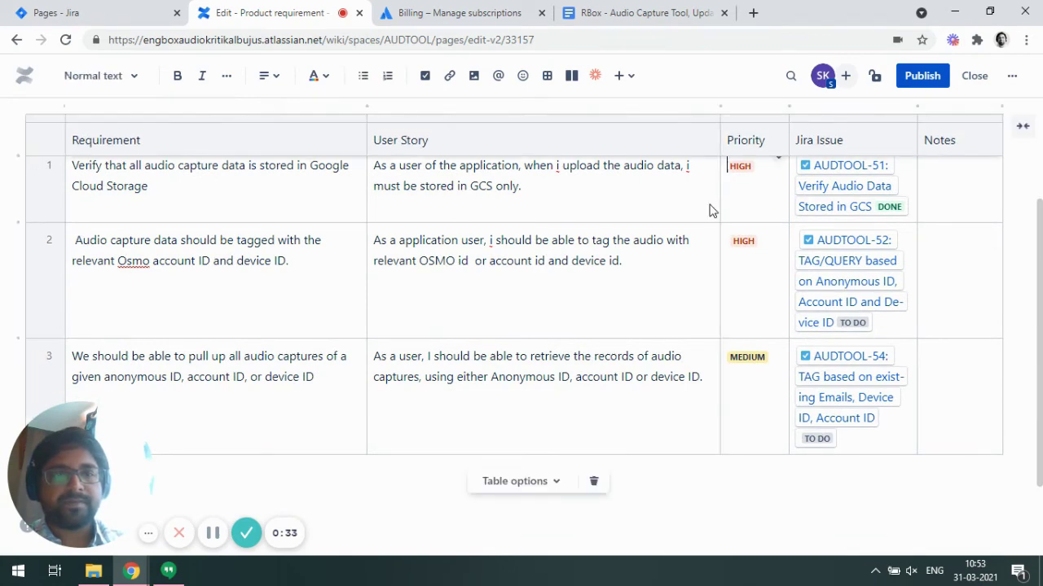
left_click_drag(719, 204, 593, 205)
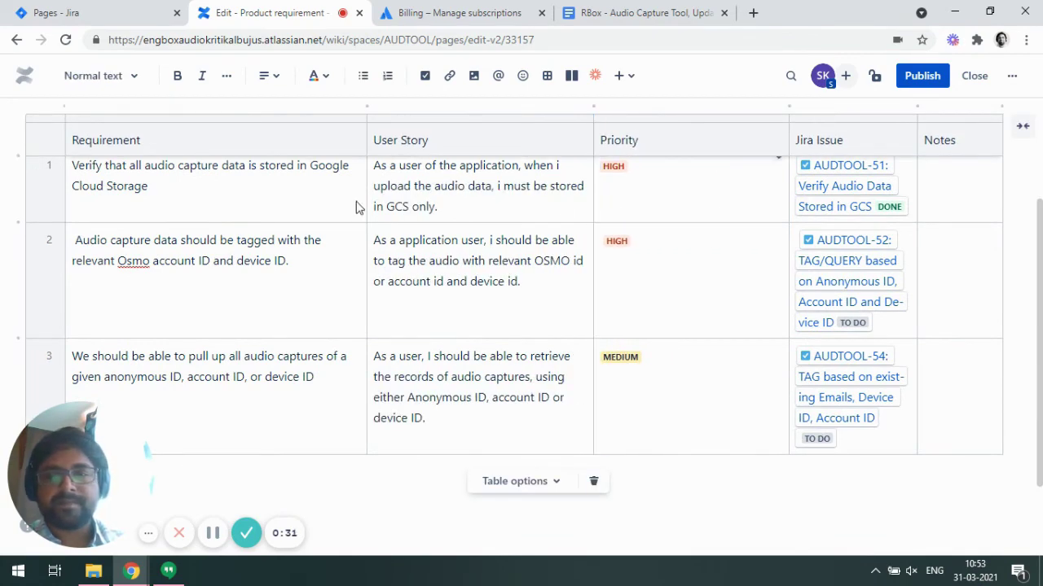
left_click_drag(367, 204, 271, 186)
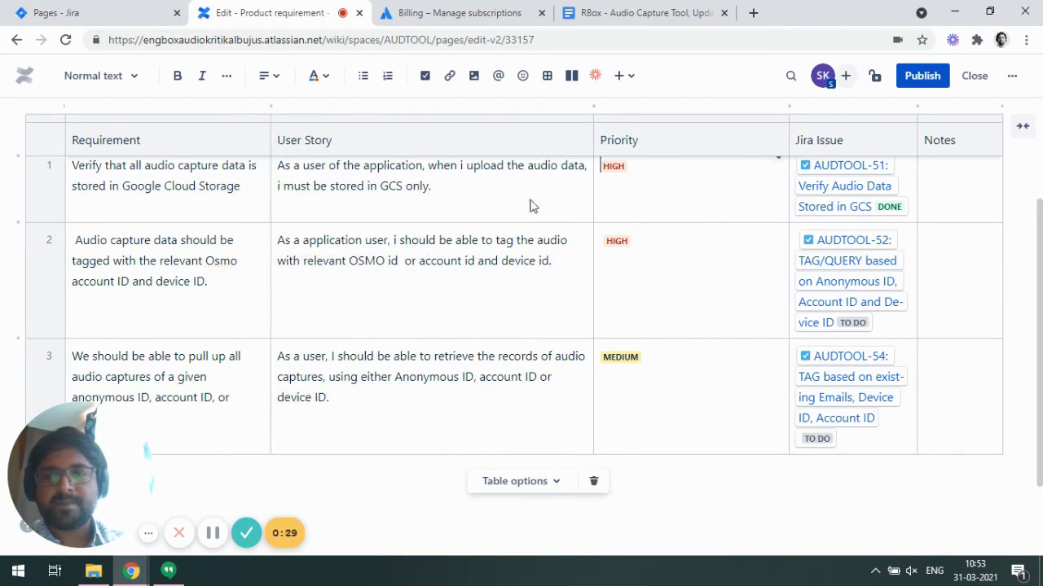
left_click_drag(590, 189, 547, 188)
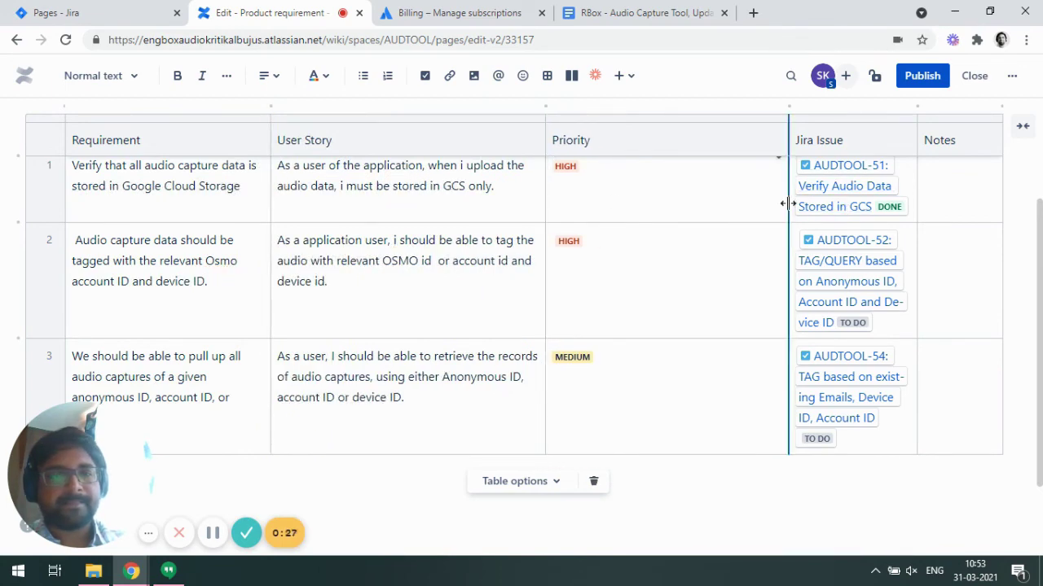
left_click_drag(788, 192, 617, 193)
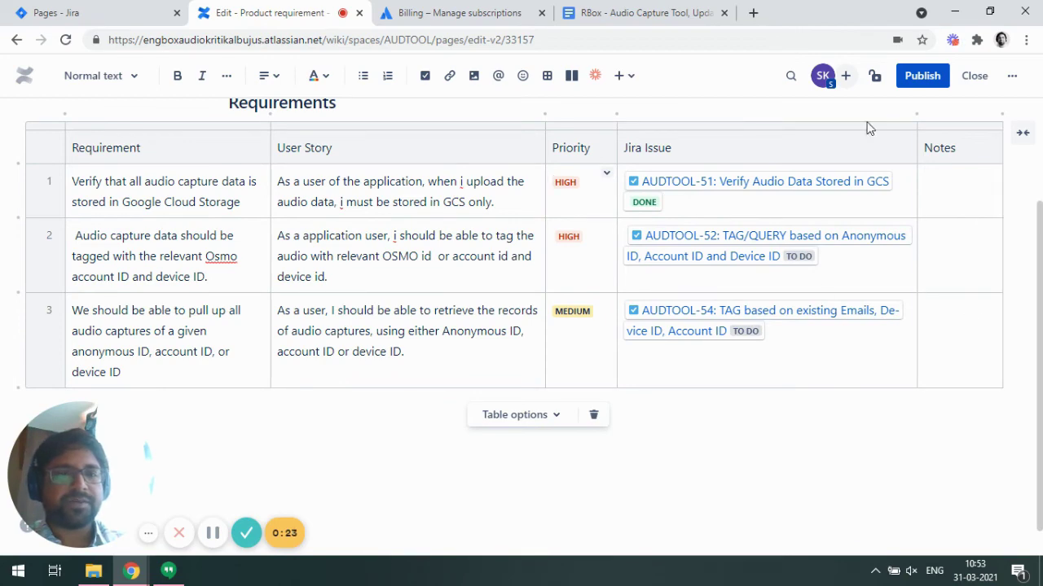
Step: Publish the updated Product requirement - Enhancement page and review the Jira Issue and Notes columns of its Requirements table
left_click(913, 76)
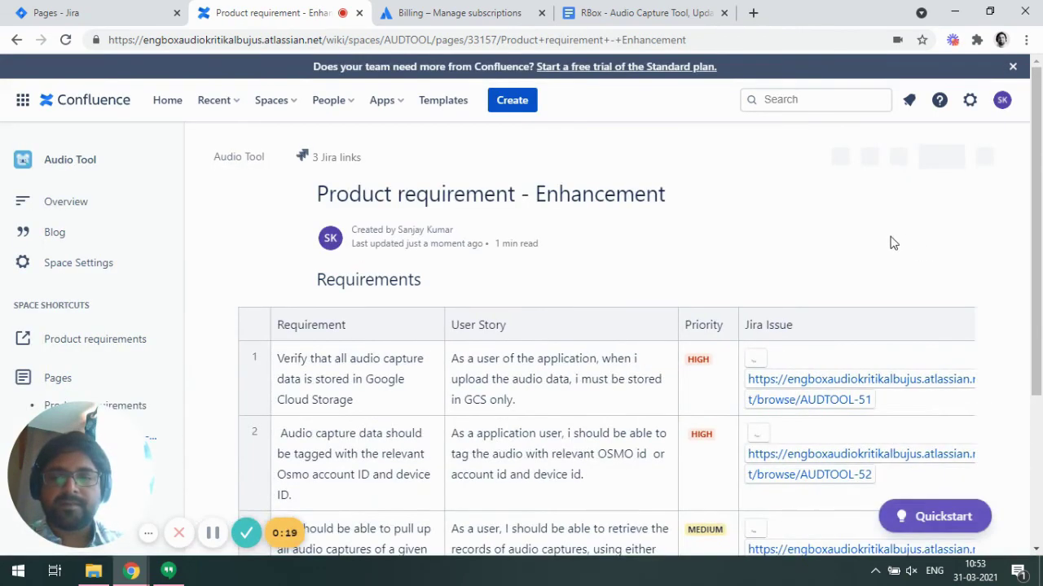
scroll(269, 285, "down", 2)
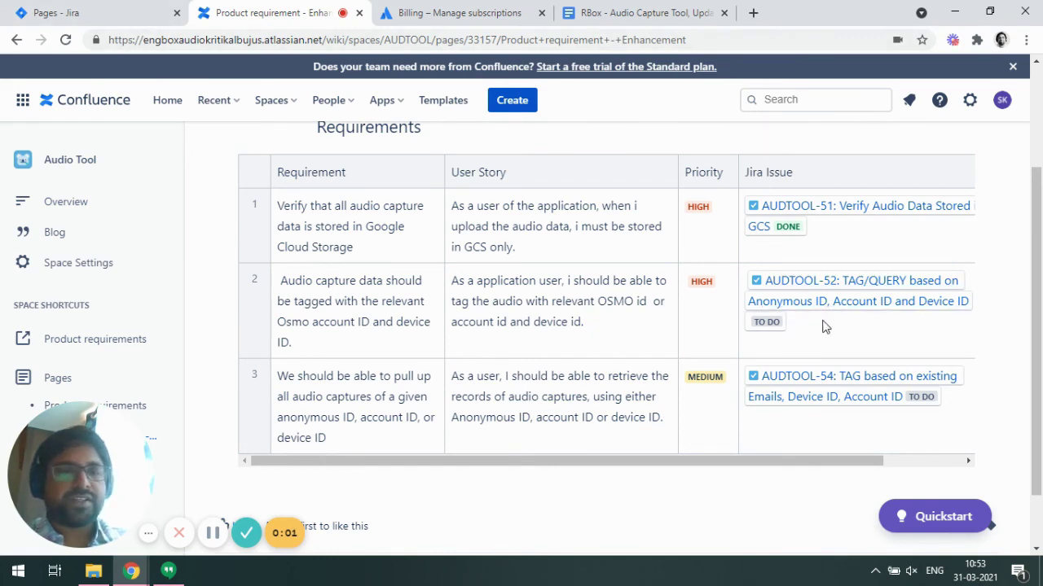
left_click(123, 10)
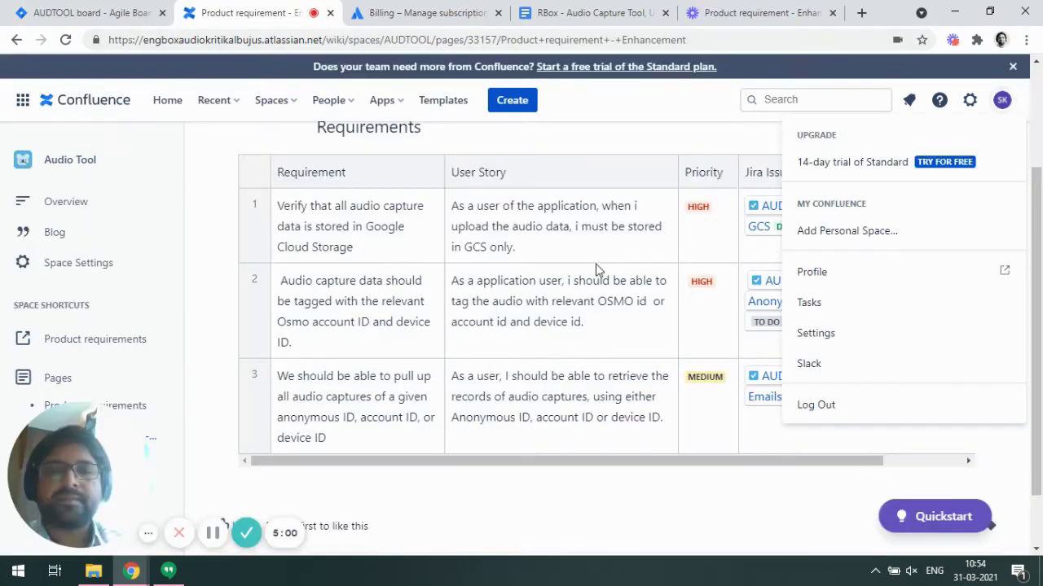
left_click(724, 141)
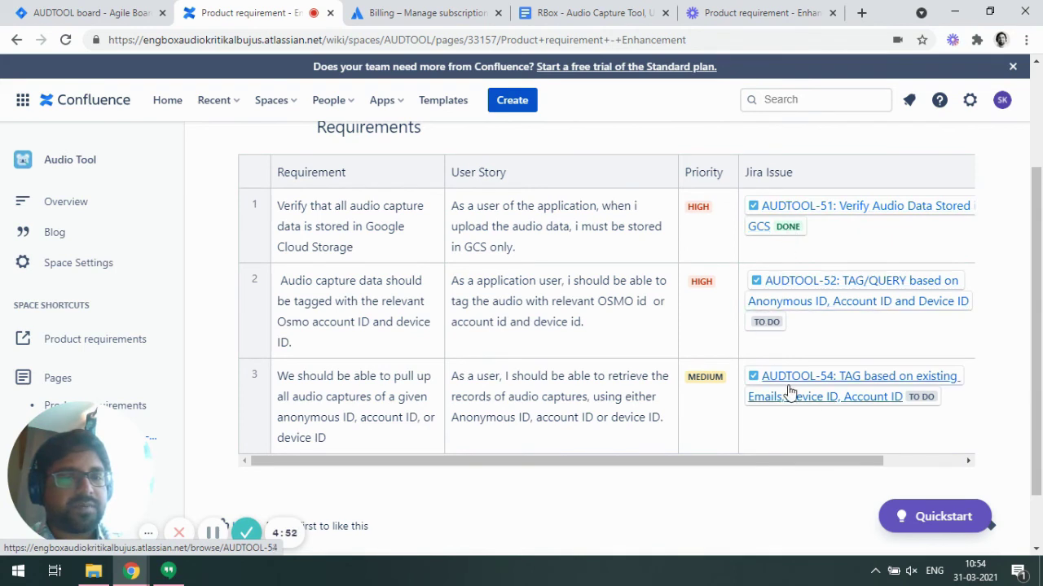
left_click_drag(850, 465, 979, 468)
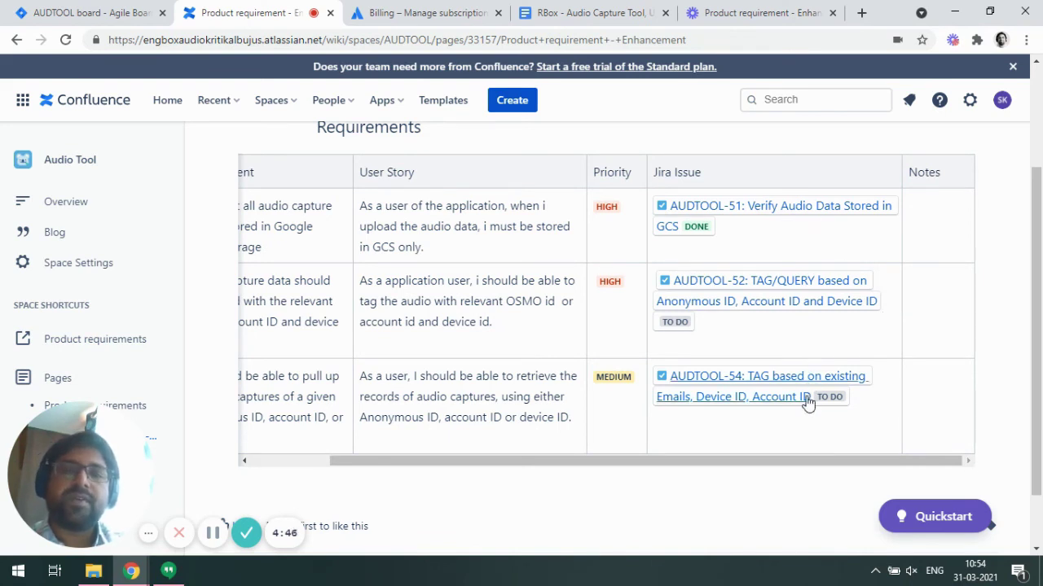
Step: Switch to Jira and move issue AUDTOOL-52 from To Do to In Progress on the active sprint board
left_click(54, 8)
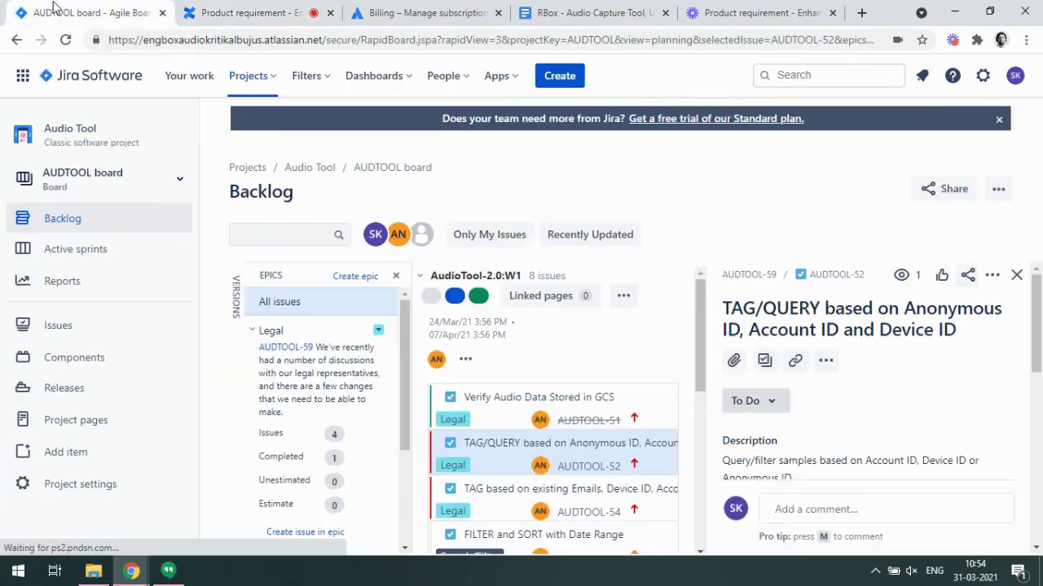
left_click(73, 250)
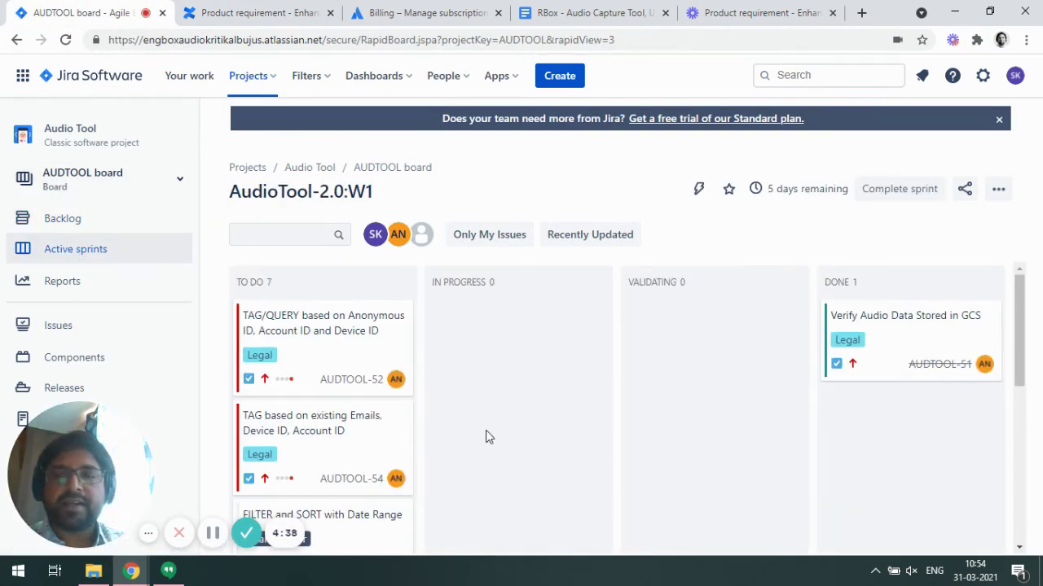
left_click_drag(298, 331, 489, 327)
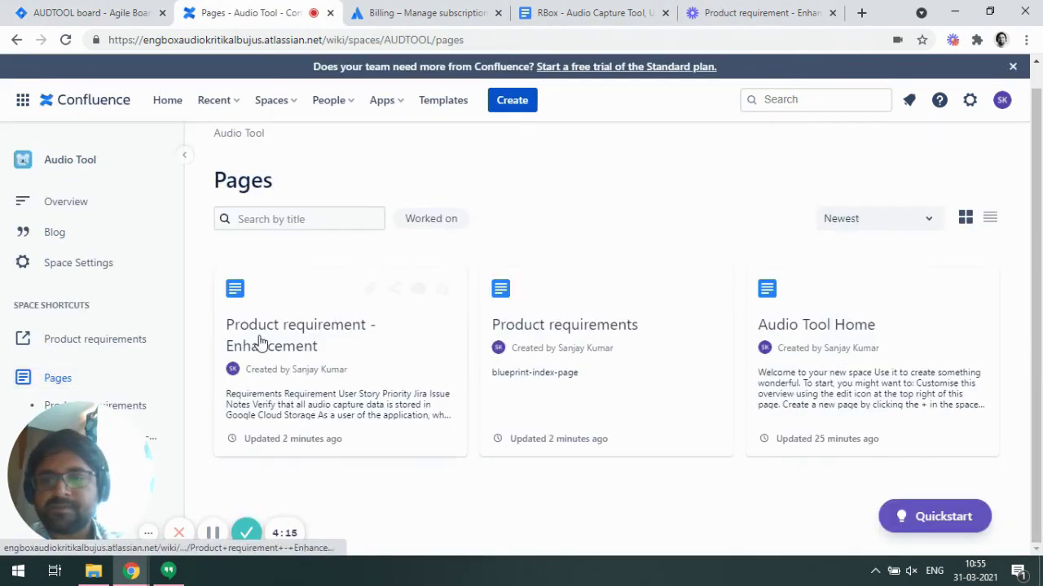
Step: Open the Product requirement - Enhancement page in Confluence, permanently dismiss the related Jira items tip, and check the linked issues' statuses
left_click(259, 342)
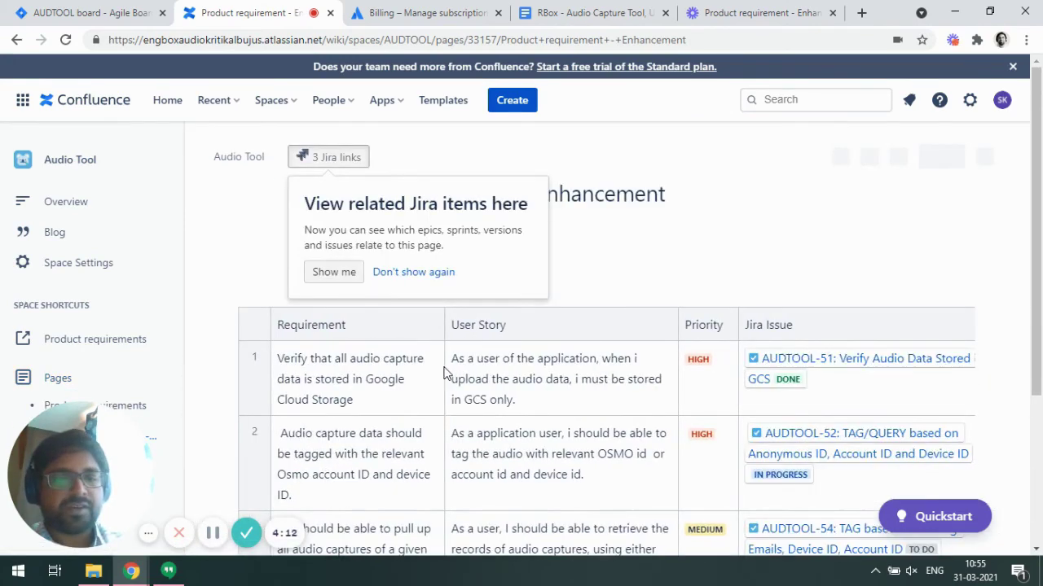
left_click(413, 272)
scroll(705, 231, "down", 3)
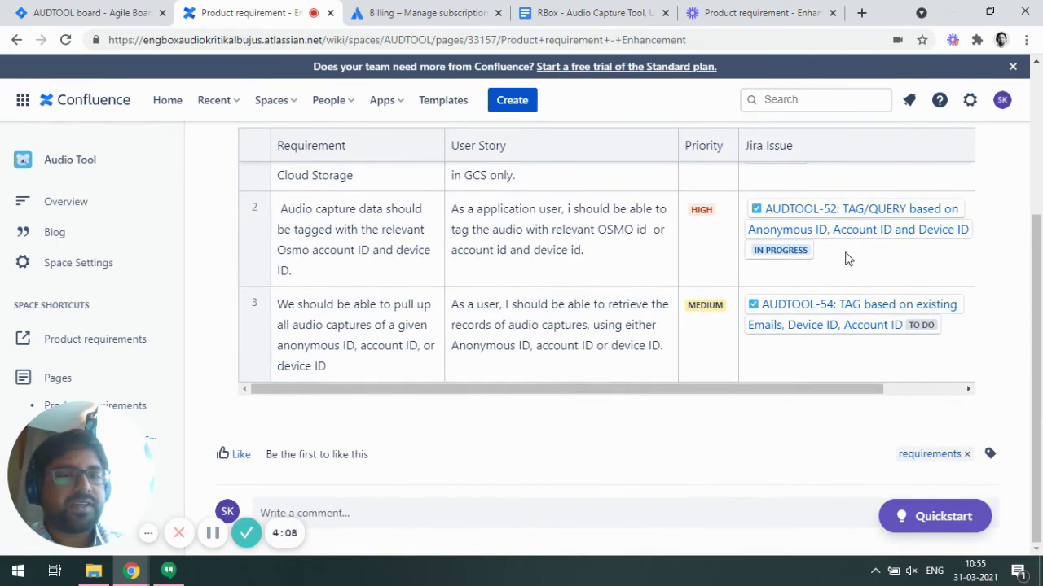
scroll(784, 395, "up", 3)
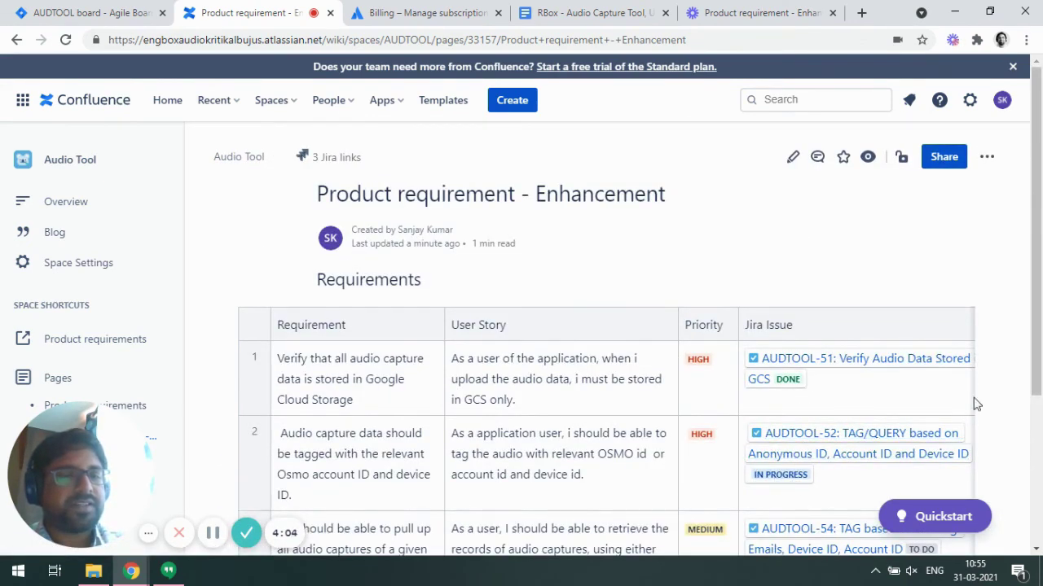
left_click_drag(1035, 371, 1036, 457)
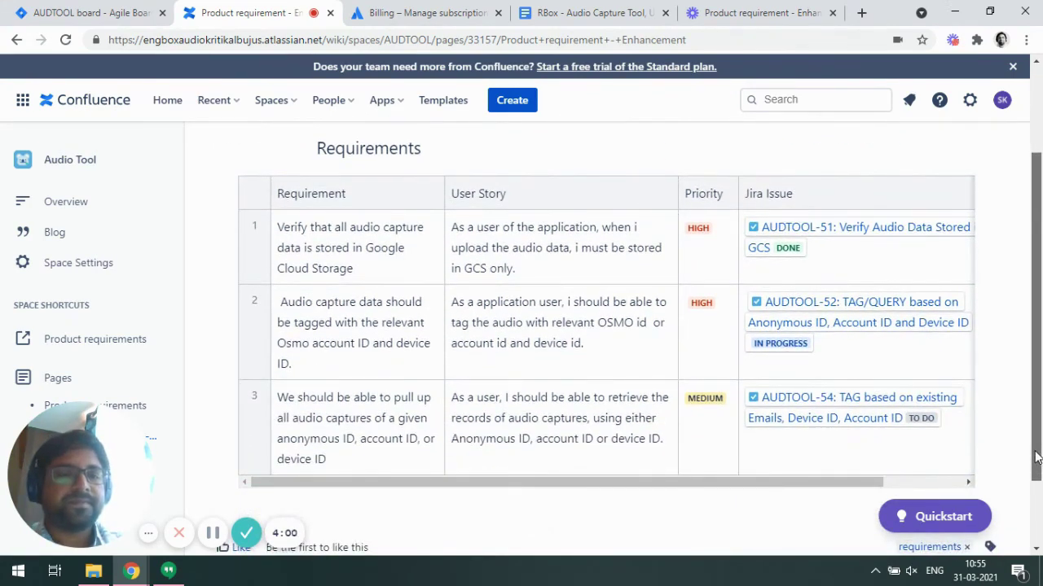
scroll(719, 356, "up", 2)
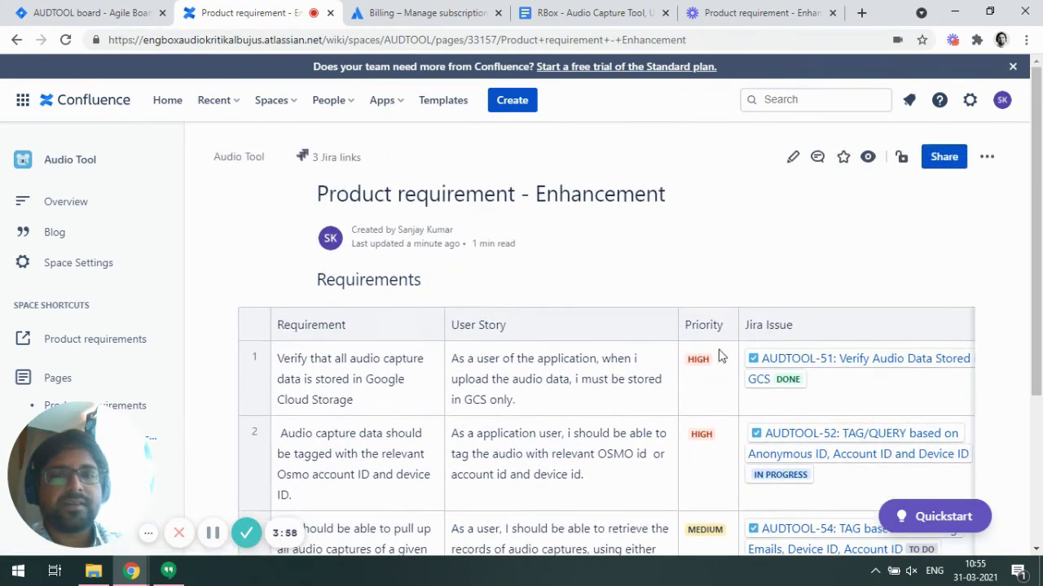
Step: Try to find colleagues by name as recipients for sharing the page, and close the sharing form
left_click(944, 156)
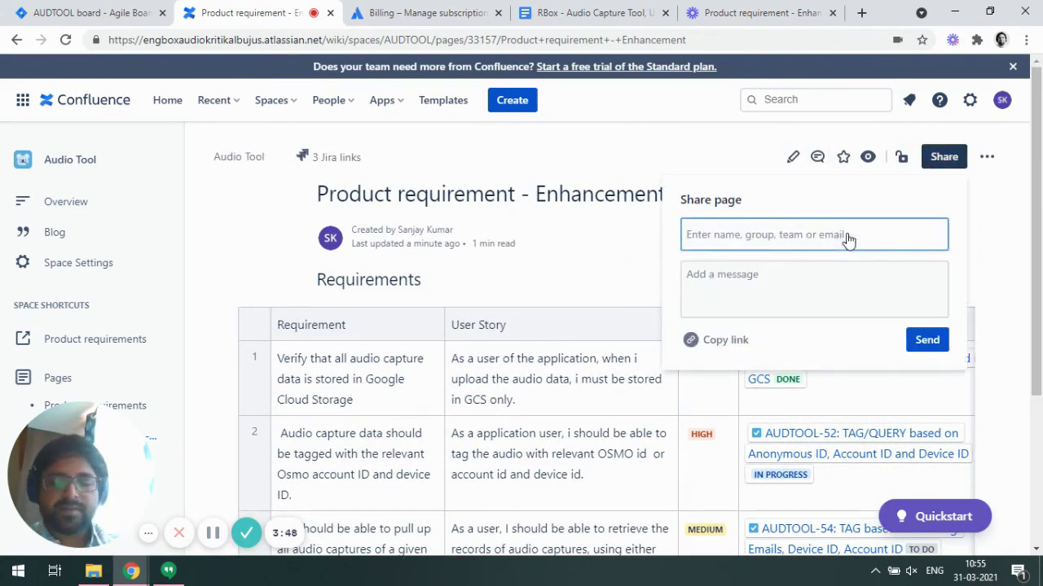
type("A")
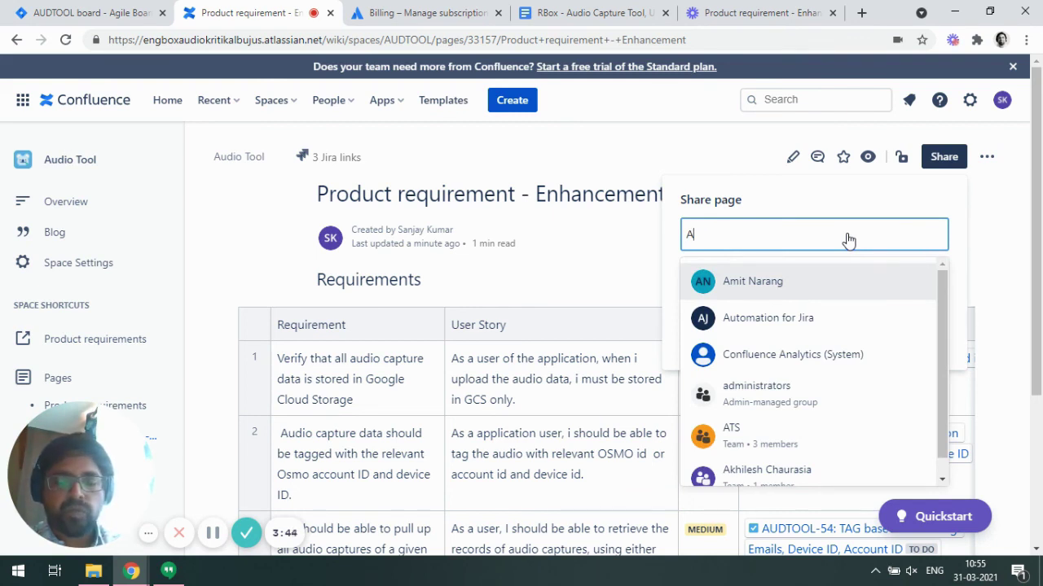
key("BackSpace")
type("Sau")
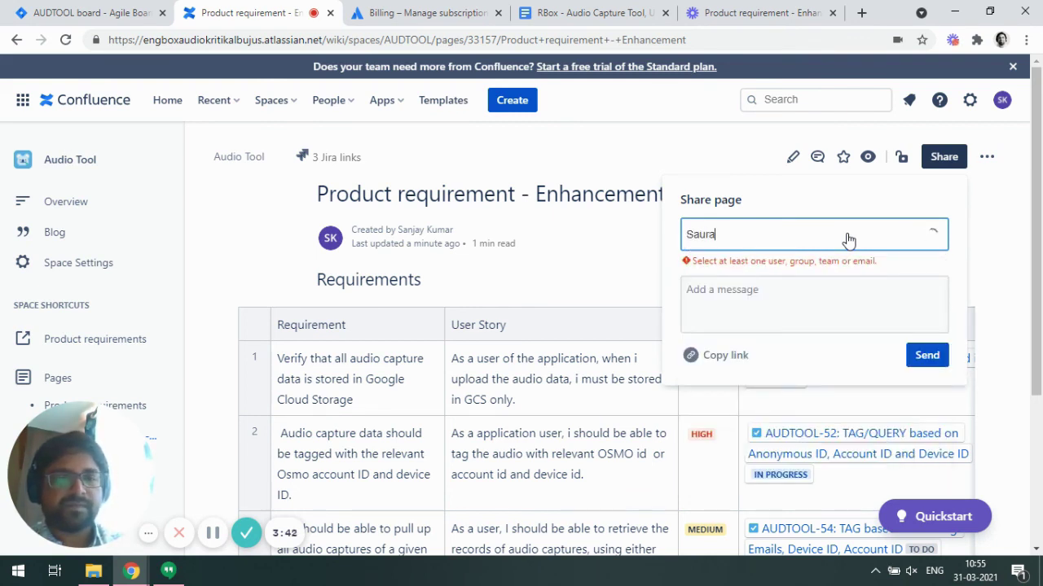
key("BackSpace")
type("u")
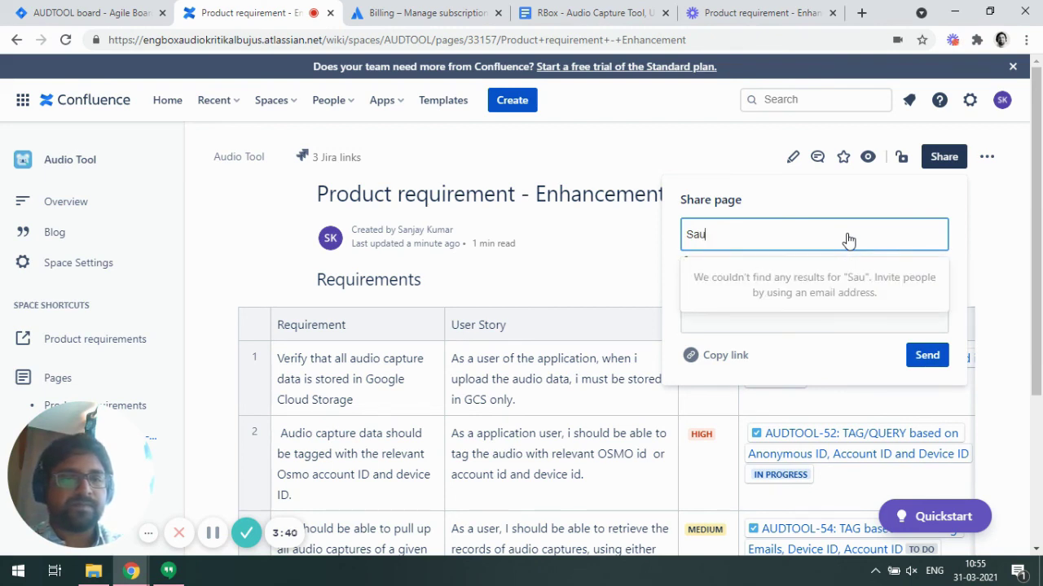
key("BackSpace")
key("BackSpace")
key("BackSpace")
type("A")
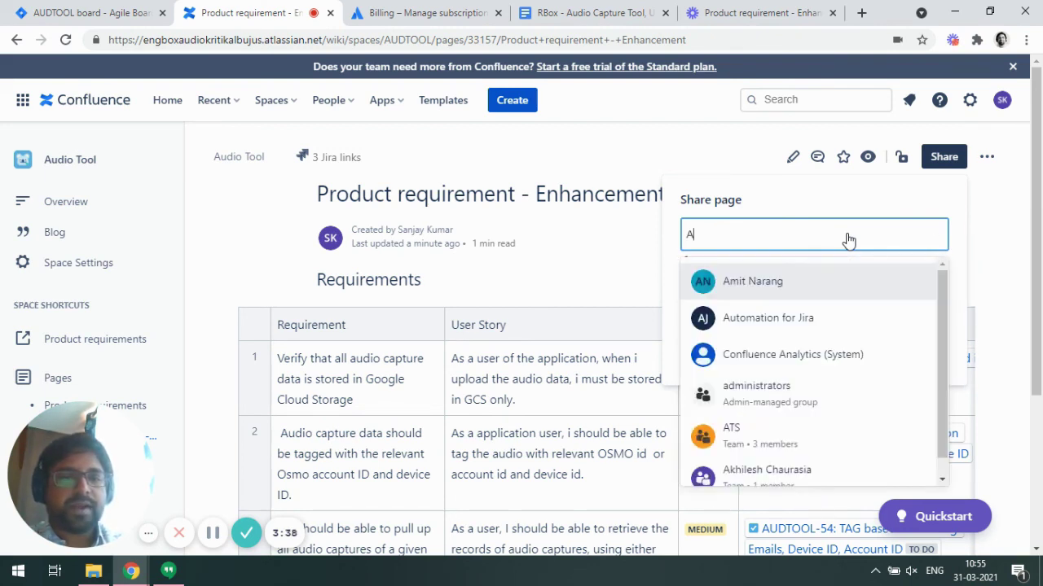
type("bhi")
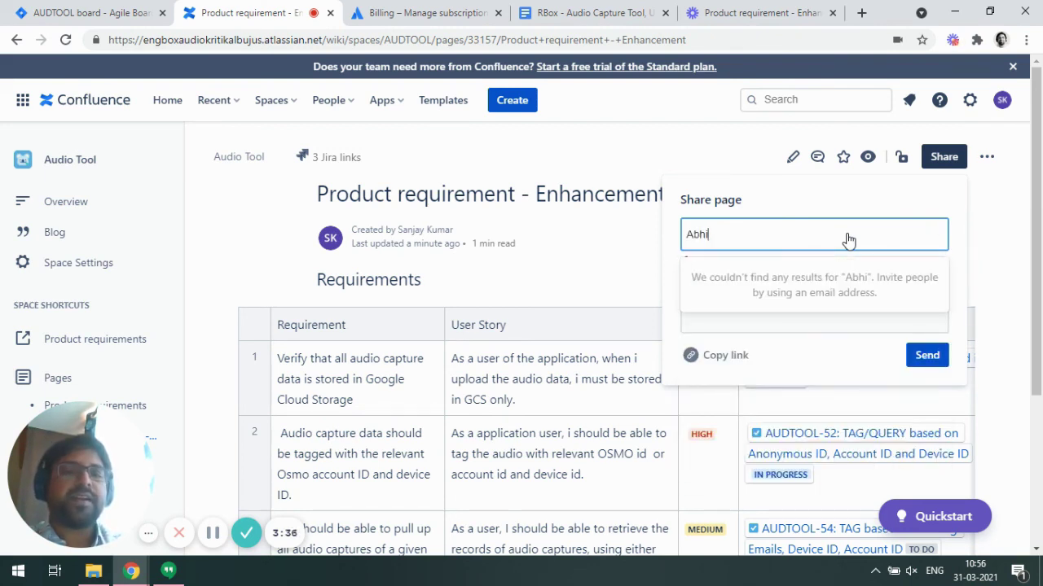
key("BackSpace")
key("BackSpace")
key("BackSpace")
key("BackSpace")
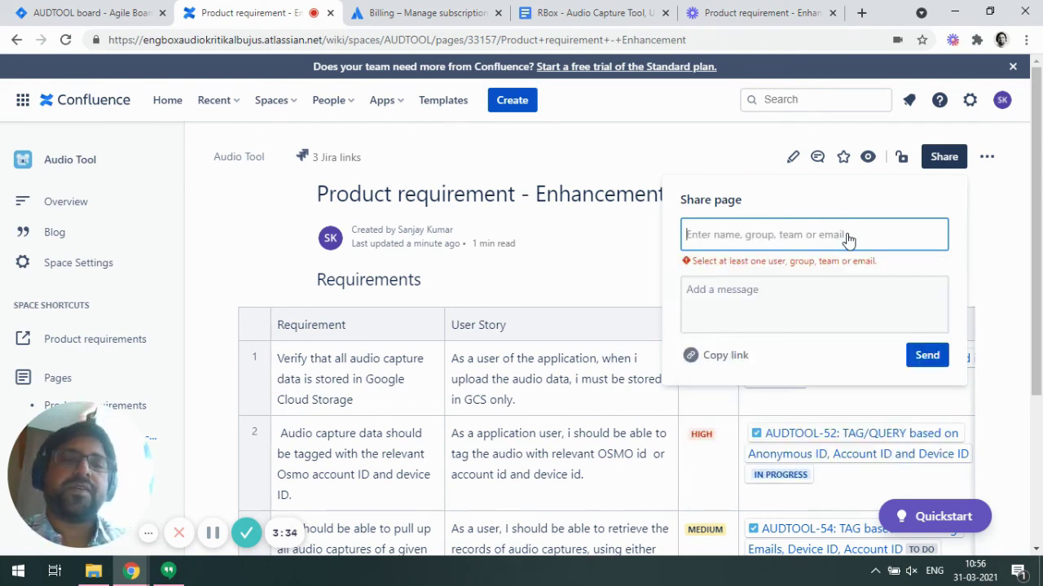
key("Escape")
Step: Review the priorities, linked Jira issue statuses and Notes column in the published Requirements table
left_click_drag(1040, 287, 1040, 398)
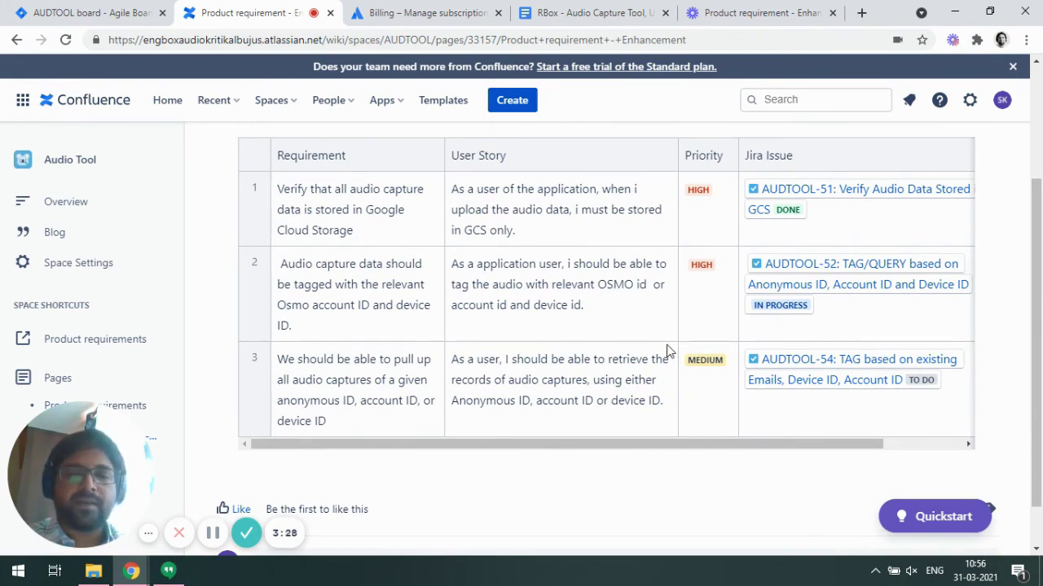
scroll(668, 345, "up", 1)
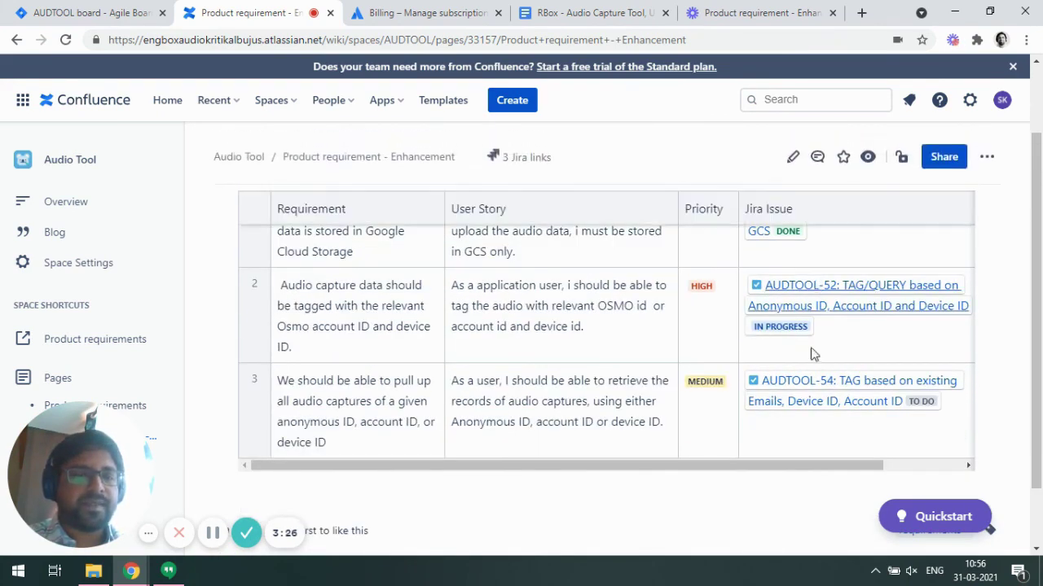
left_click_drag(782, 465, 913, 465)
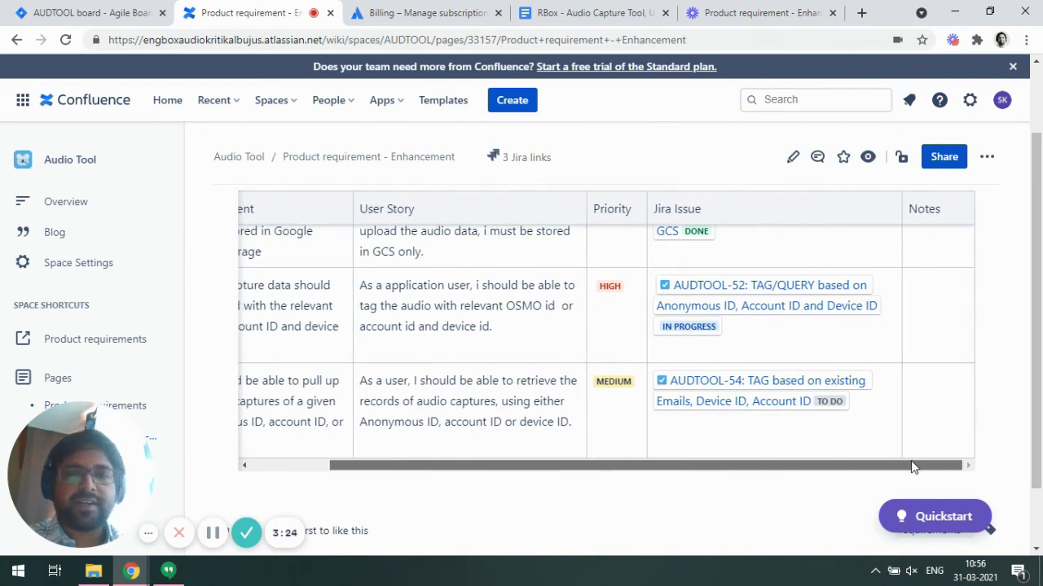